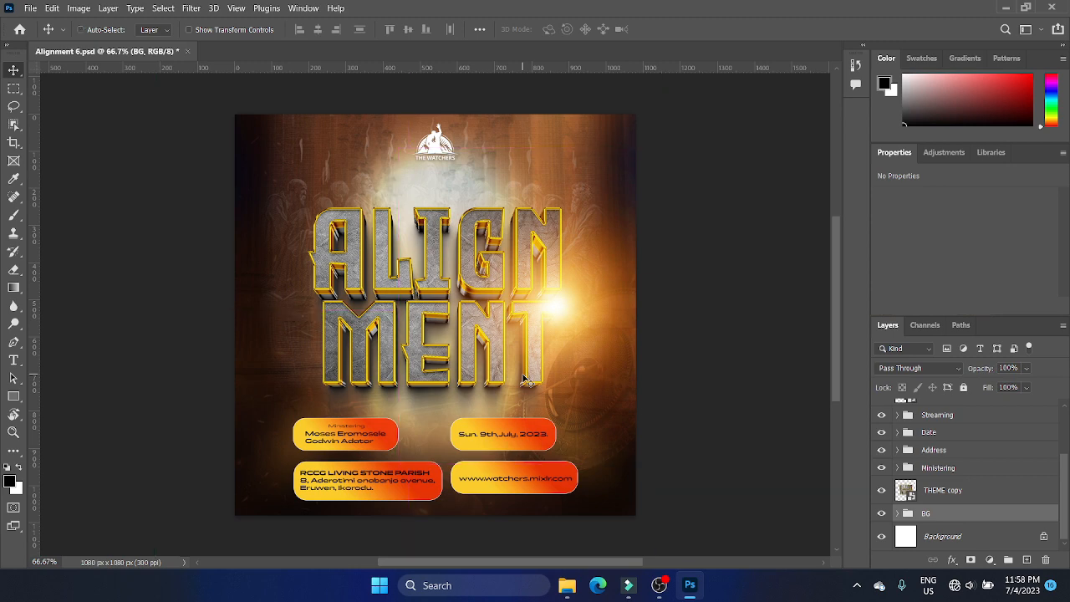
Create a new 1080 x 1080 pixel RGB document at 300 pixels/inch with a white background.
{"action": "key", "text": "ctrl+n"}
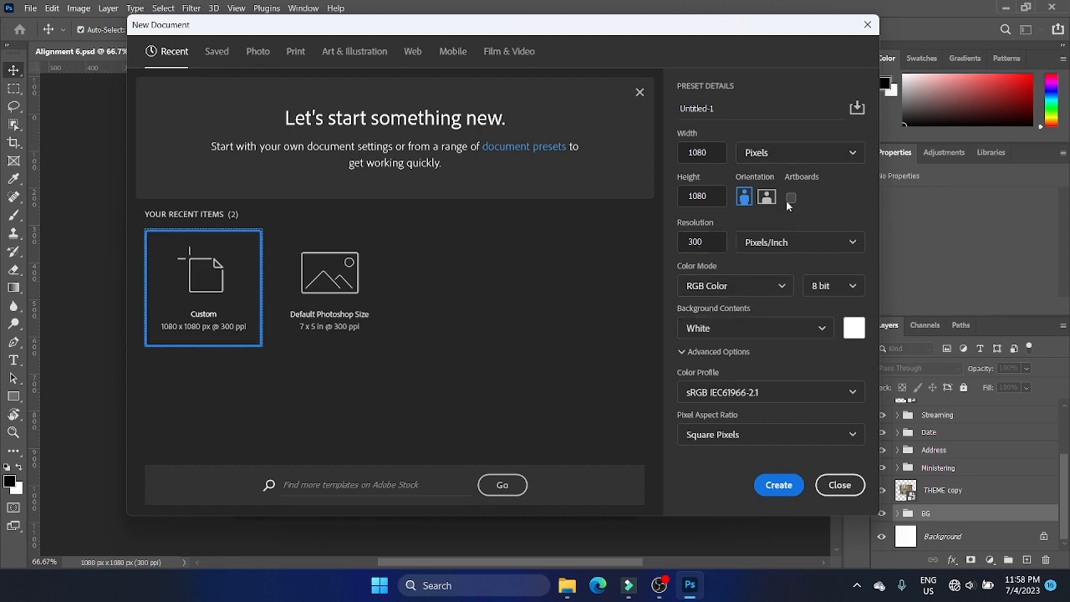
{"action": "left_click", "coordinate": [778, 485]}
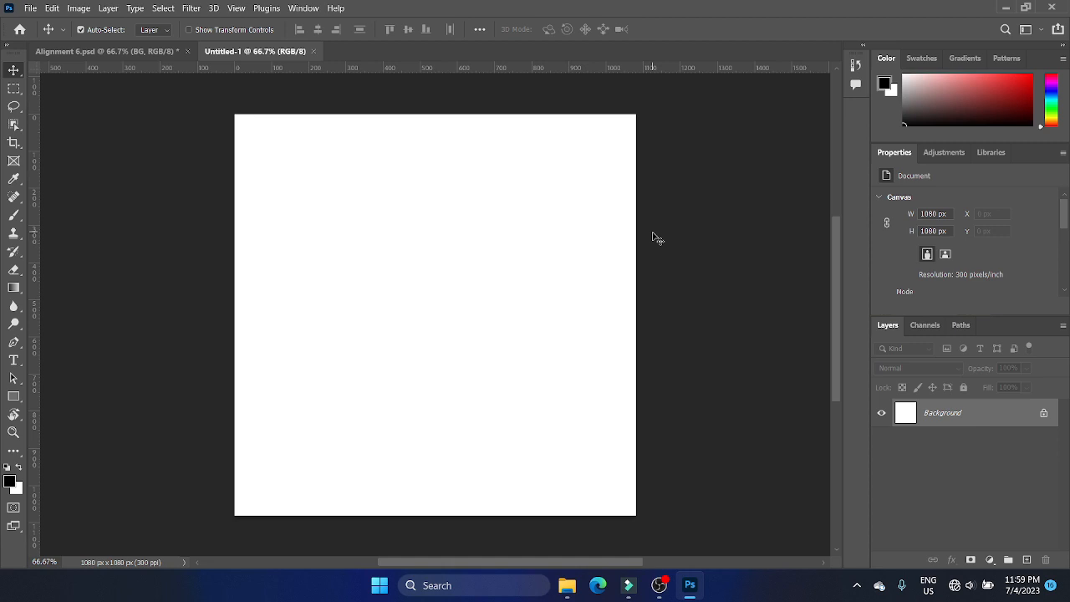
Browse the images in the Baackgrounds folder under Pictures in File Explorer for a suitable flyer background.
{"action": "left_click", "coordinate": [566, 585]}
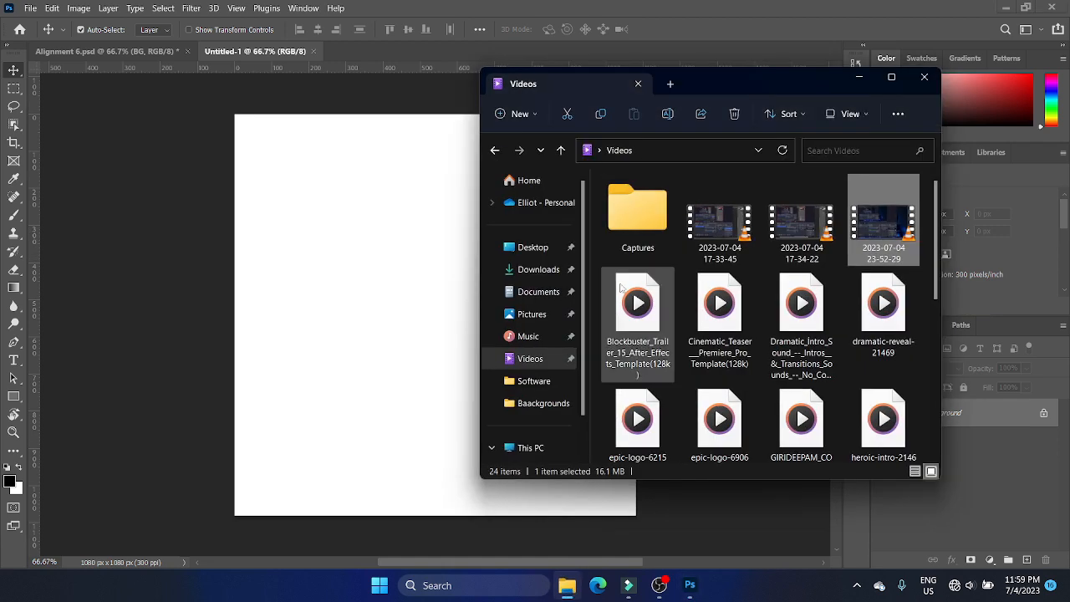
{"action": "left_click", "coordinate": [544, 315]}
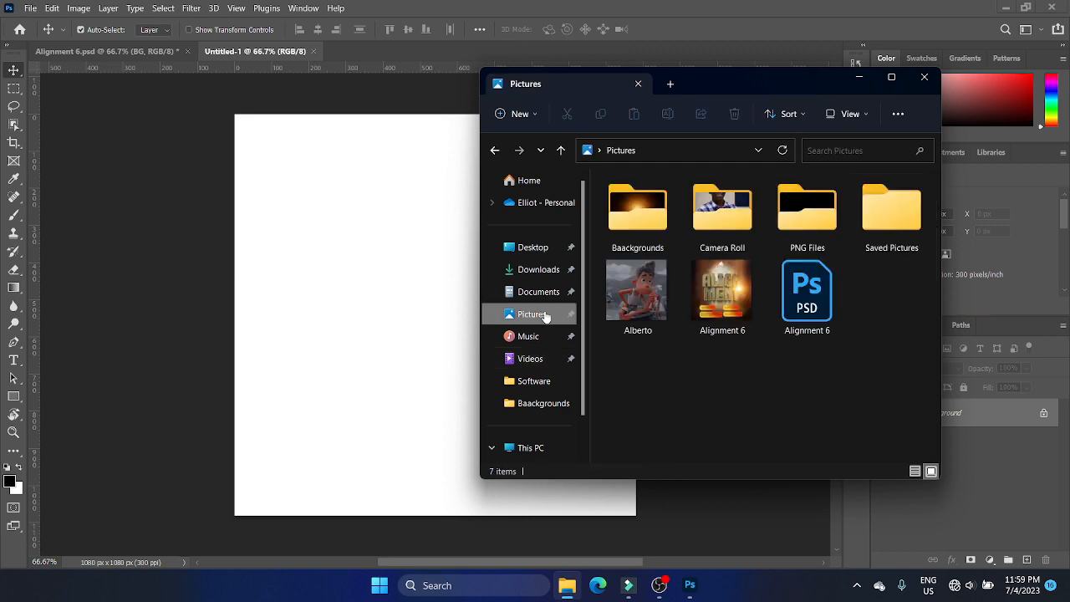
{"action": "double_click", "coordinate": [641, 223]}
{"action": "scroll", "coordinate": [748, 367], "scroll_direction": "down", "scroll_amount": 2}
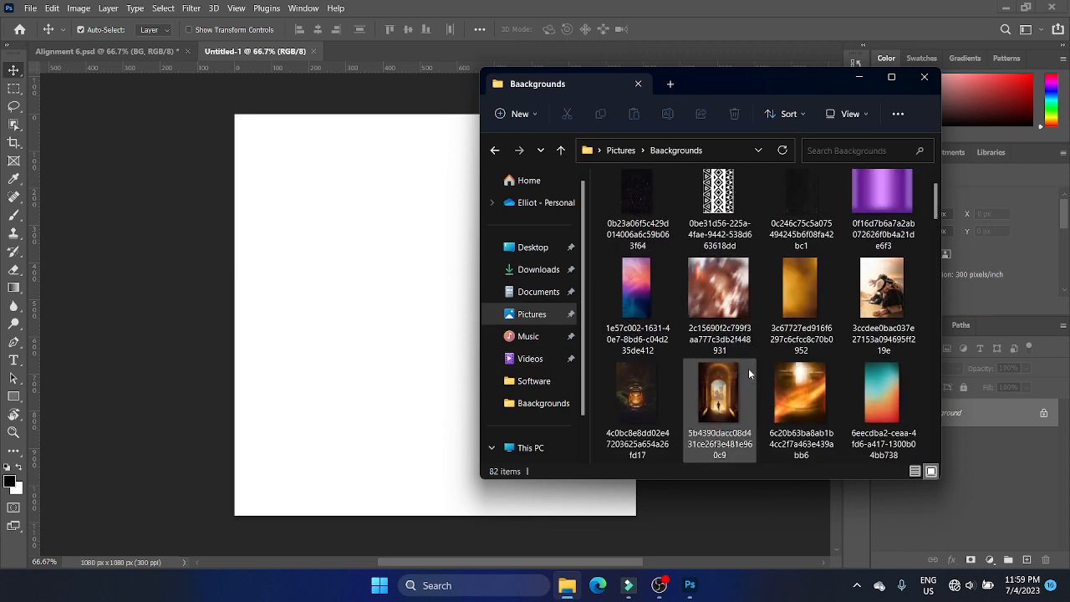
{"action": "scroll", "coordinate": [748, 377], "scroll_direction": "down", "scroll_amount": 2}
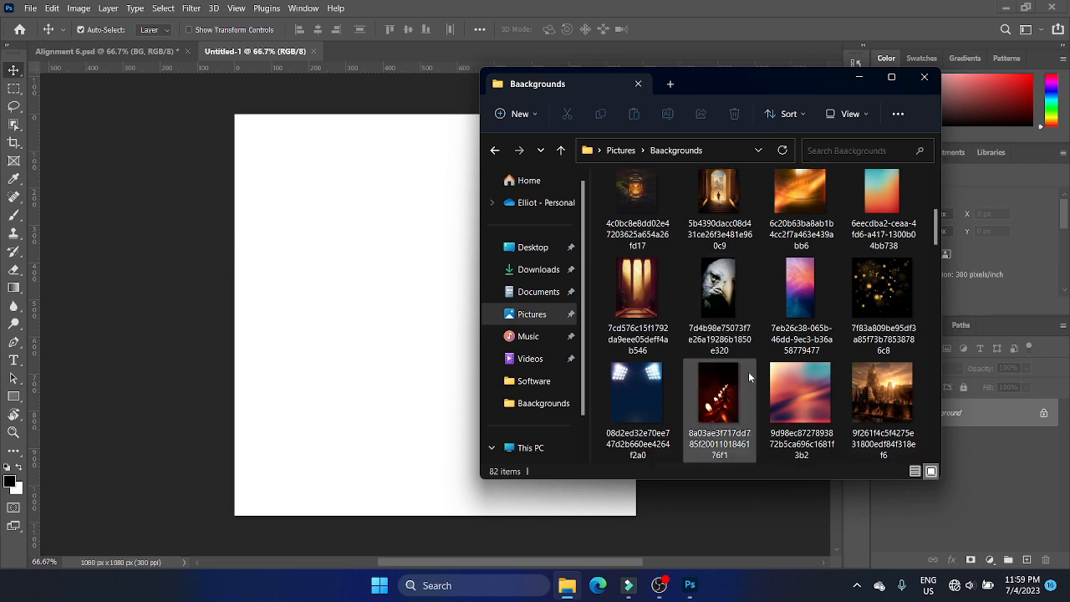
{"action": "scroll", "coordinate": [748, 377], "scroll_direction": "down", "scroll_amount": 1}
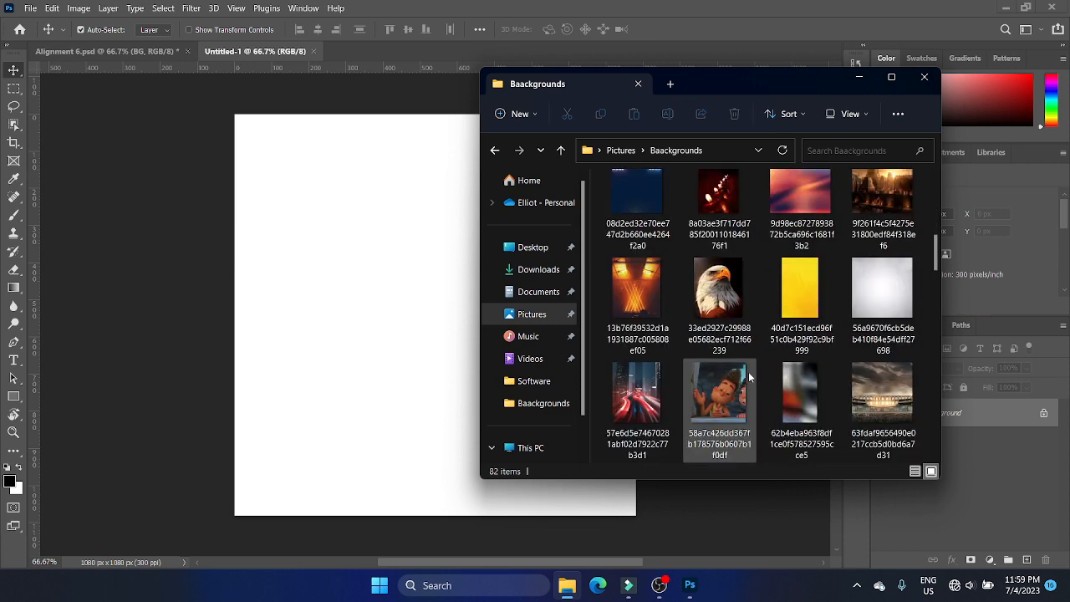
{"action": "scroll", "coordinate": [748, 377], "scroll_direction": "down", "scroll_amount": 3}
{"action": "scroll", "coordinate": [748, 371], "scroll_direction": "down", "scroll_amount": 5}
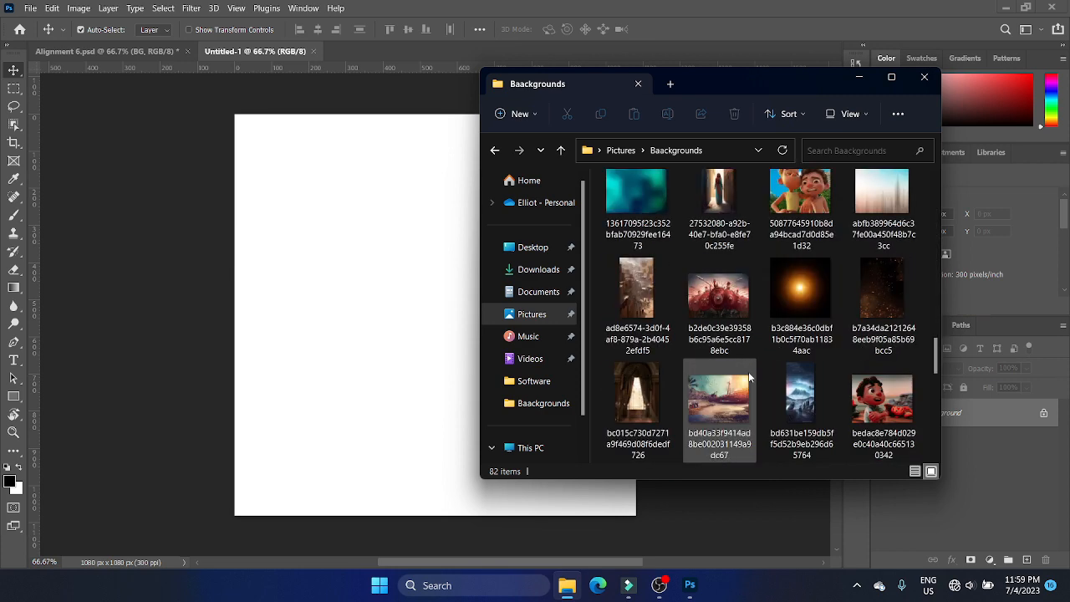
{"action": "scroll", "coordinate": [748, 376], "scroll_direction": "down", "scroll_amount": 5}
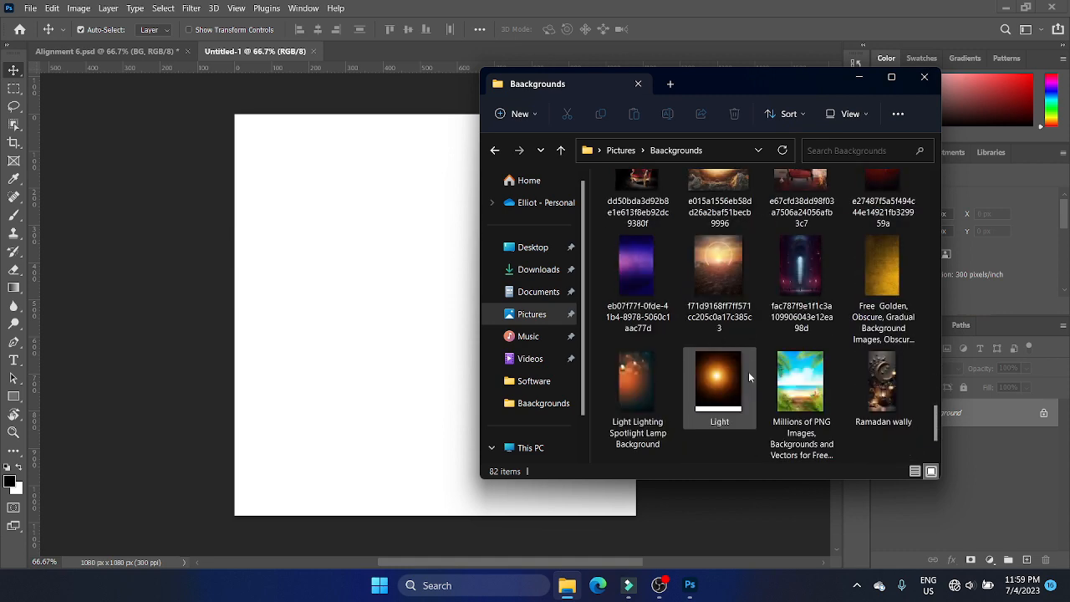
{"action": "scroll", "coordinate": [749, 377], "scroll_direction": "up", "scroll_amount": 5}
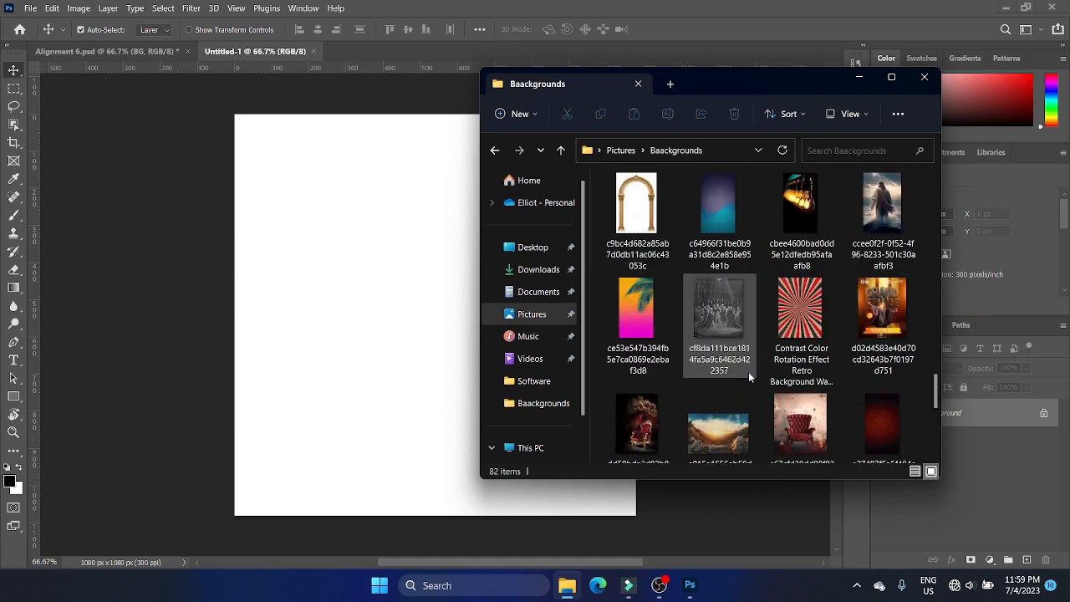
{"action": "scroll", "coordinate": [749, 377], "scroll_direction": "up", "scroll_amount": 5}
{"action": "scroll", "coordinate": [749, 377], "scroll_direction": "up", "scroll_amount": 6}
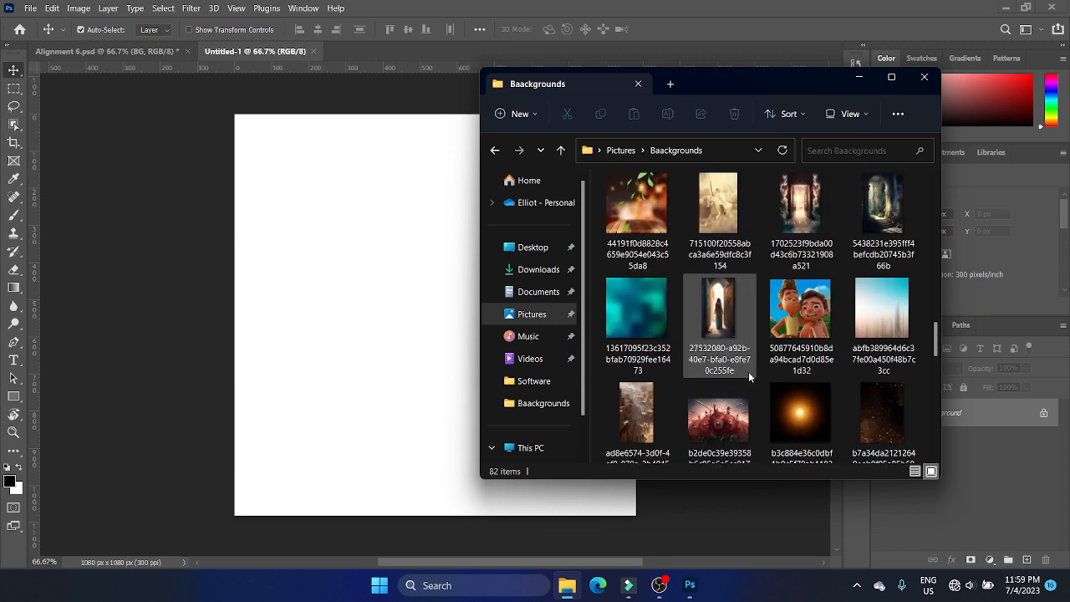
{"action": "scroll", "coordinate": [748, 377], "scroll_direction": "up", "scroll_amount": 6}
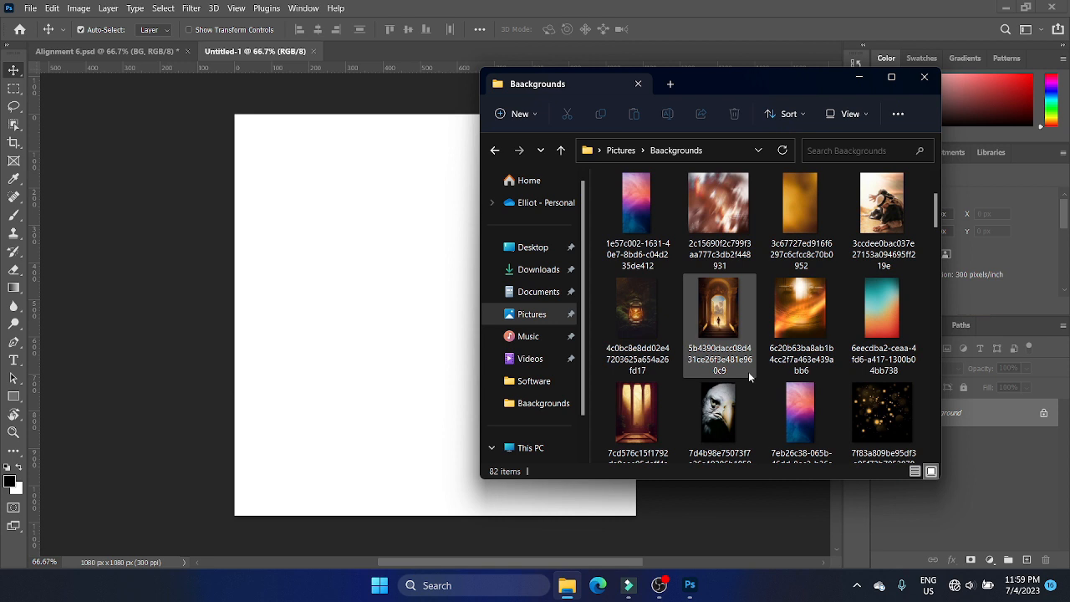
{"action": "scroll", "coordinate": [748, 377], "scroll_direction": "up", "scroll_amount": 1}
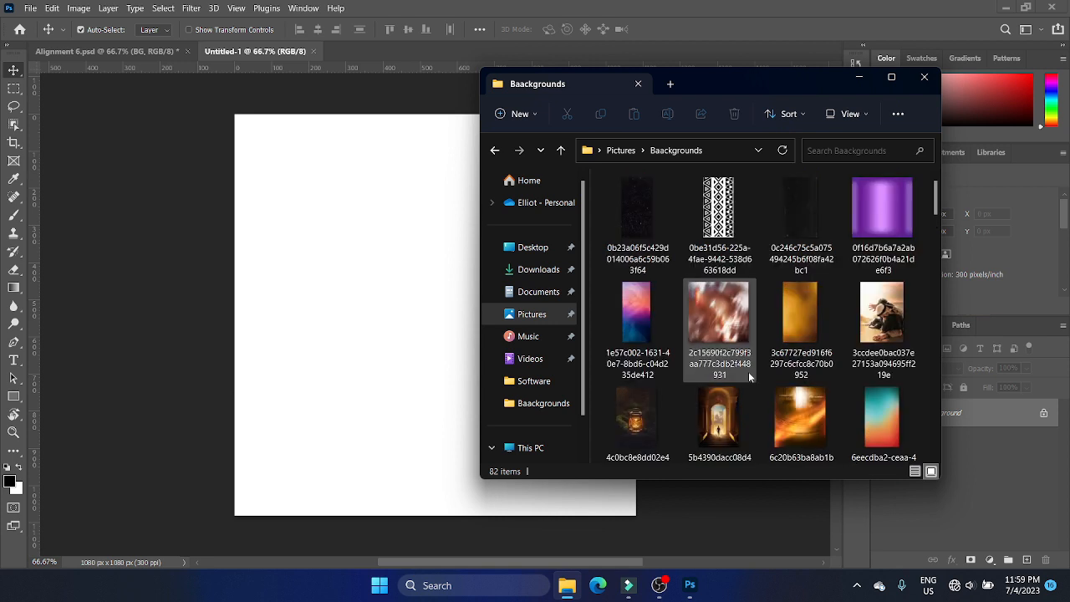
Return to Photoshop and expand the BG group in Alignment 6.psd to examine its background layers.
{"action": "left_click", "coordinate": [429, 298]}
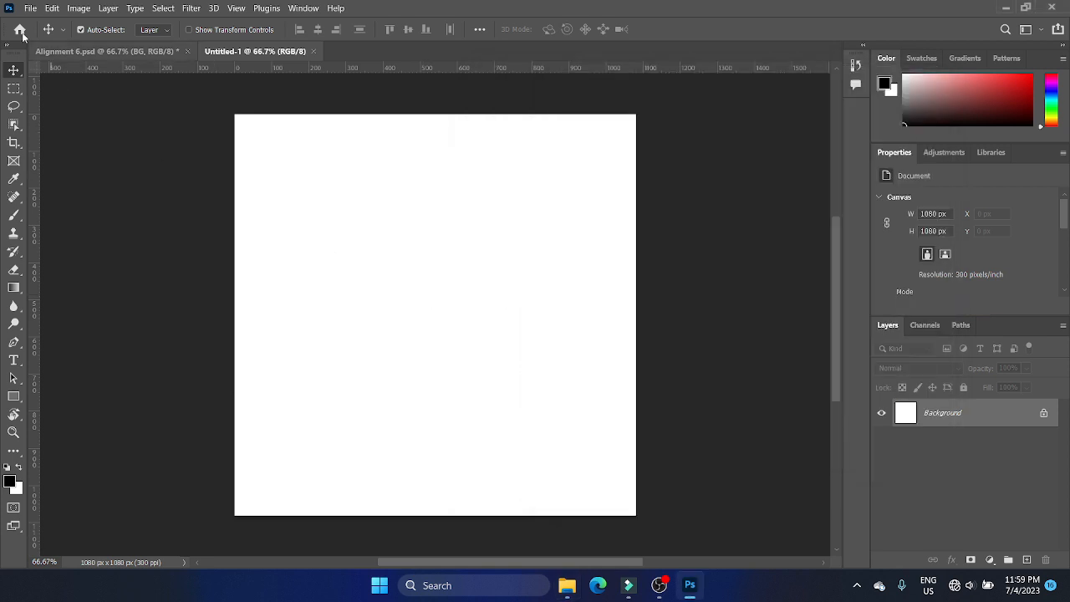
{"action": "left_click", "coordinate": [91, 51]}
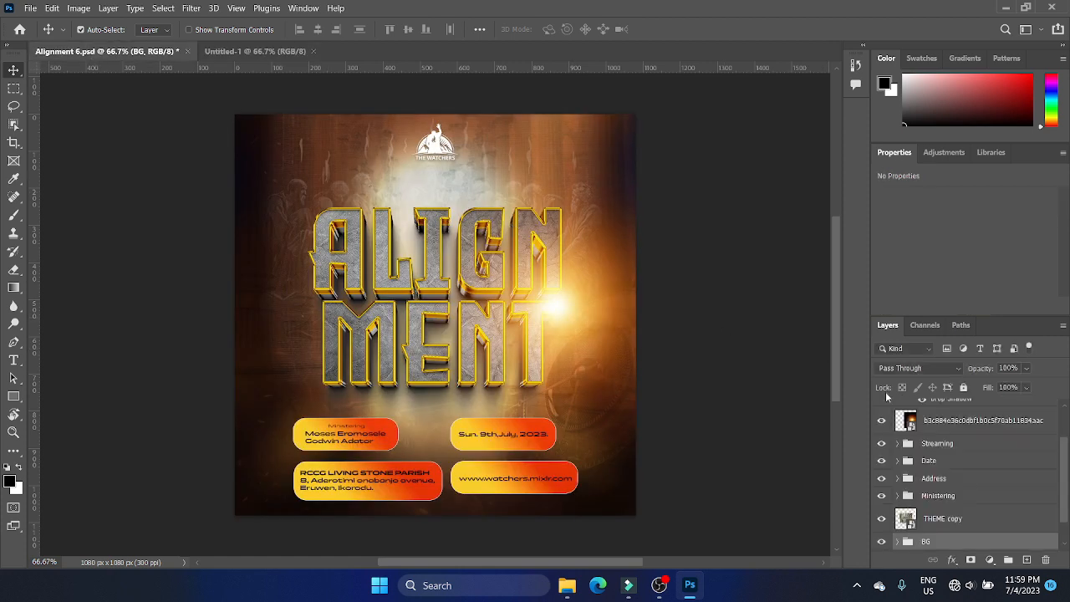
{"action": "left_click", "coordinate": [897, 542]}
{"action": "scroll", "coordinate": [918, 514], "scroll_direction": "down", "scroll_amount": 2}
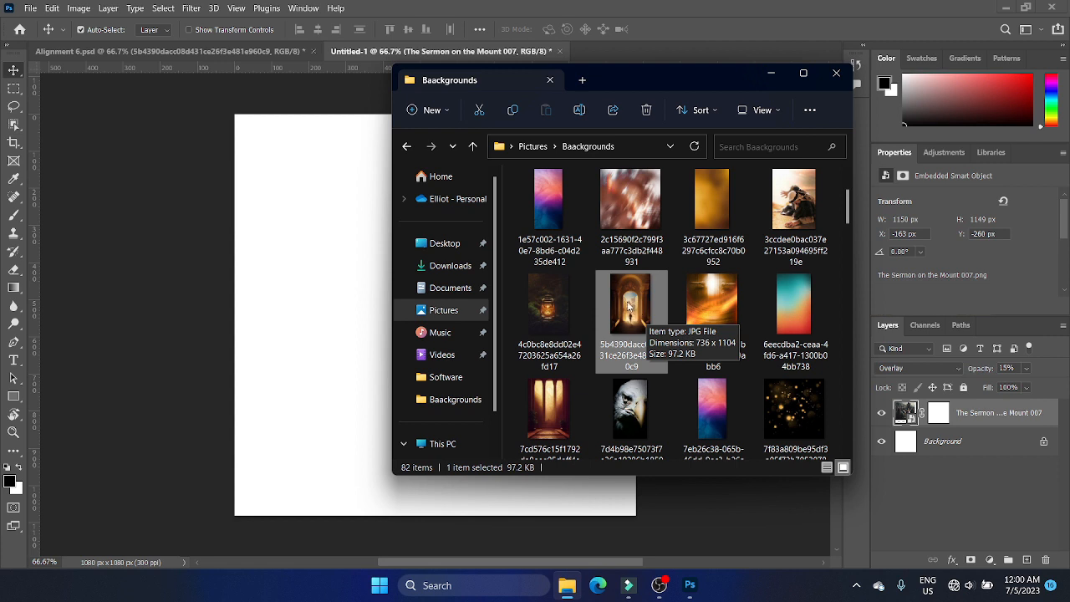
Place the doorway image 5b4390dacc08d431ce26f3e481e960c9 in Untitled-1, scaled to about 36% and centred horizontally so it covers the whole canvas.
{"action": "left_click_drag", "start_coordinate": [628, 306], "coordinate": [314, 279]}
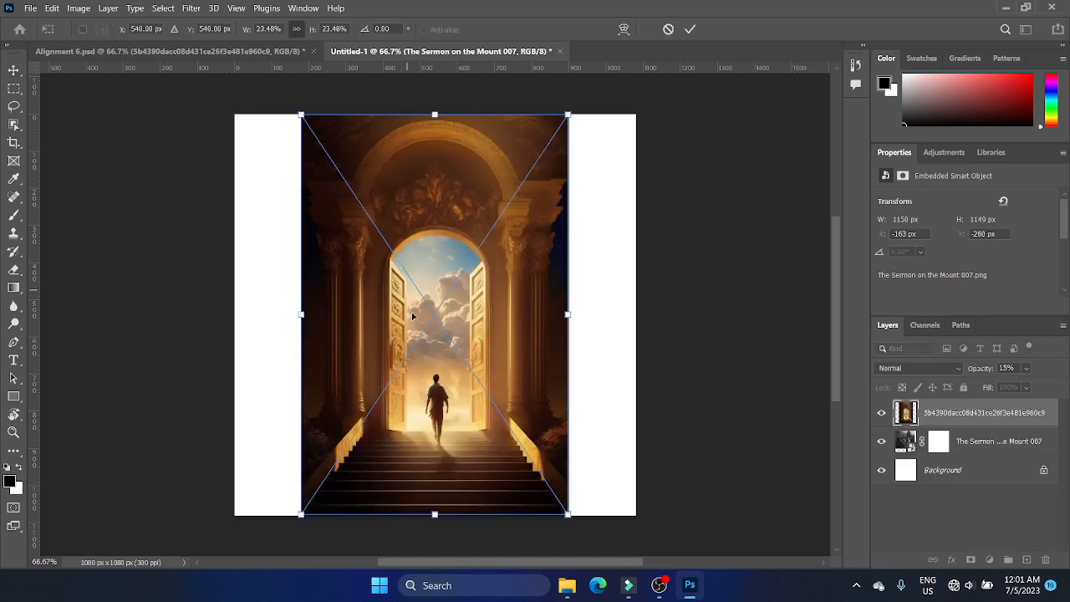
{"action": "left_click_drag", "start_coordinate": [366, 317], "coordinate": [279, 184]}
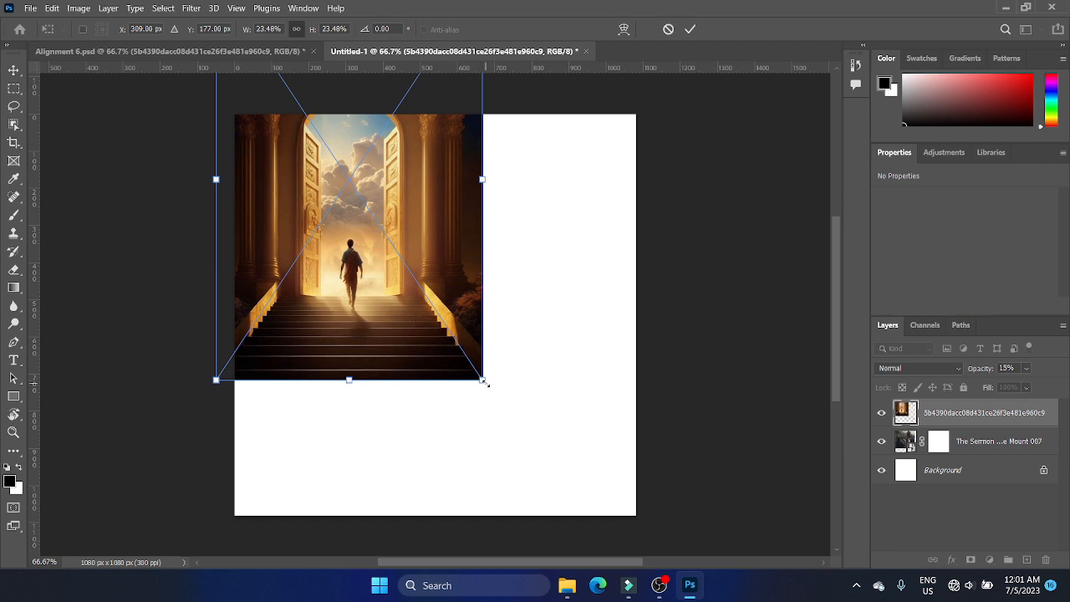
{"action": "left_click_drag", "start_coordinate": [485, 383], "coordinate": [657, 536]}
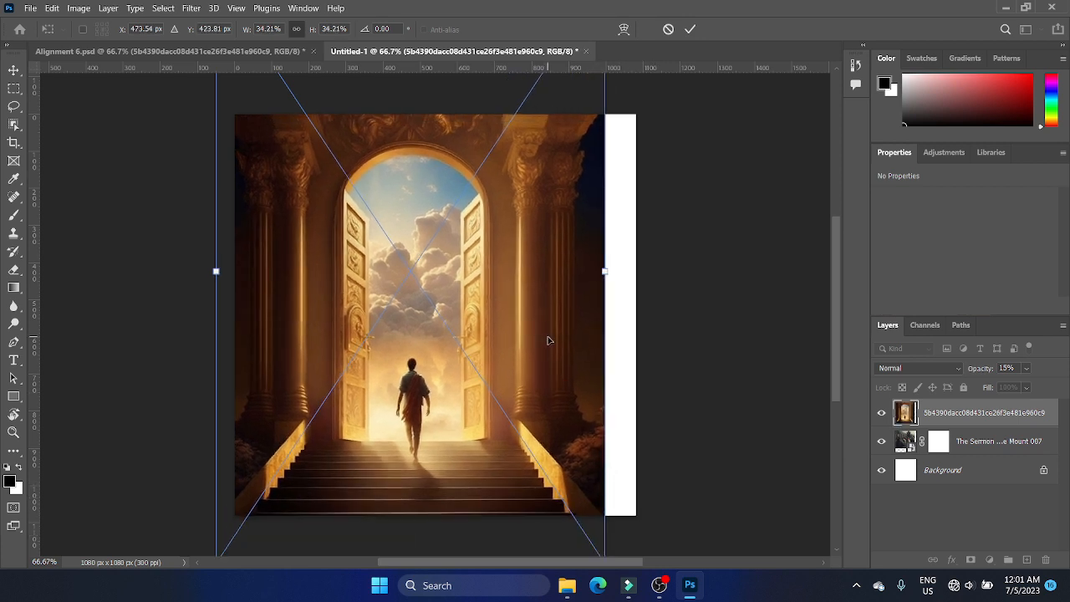
{"action": "left_click_drag", "start_coordinate": [547, 340], "coordinate": [573, 343]}
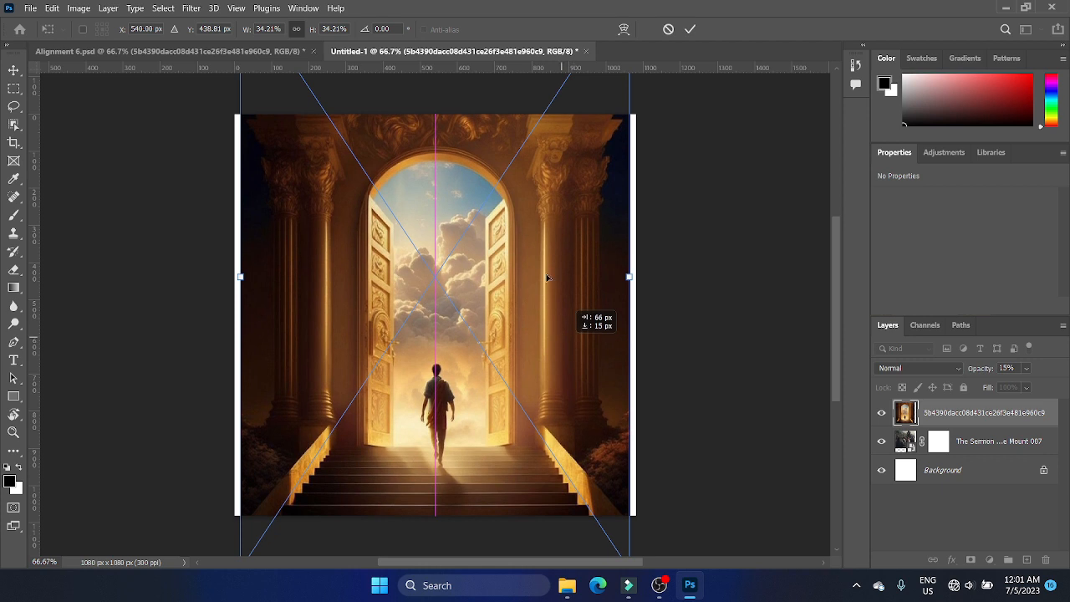
{"action": "left_click_drag", "start_coordinate": [547, 277], "coordinate": [493, 97]}
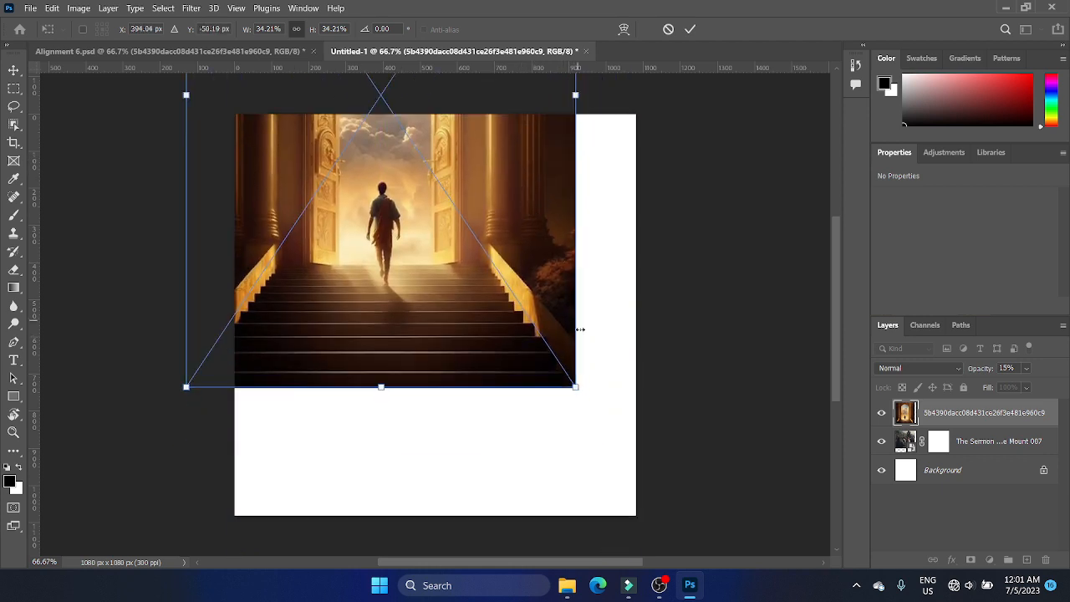
{"action": "left_click_drag", "start_coordinate": [576, 388], "coordinate": [602, 417]}
{"action": "left_click_drag", "start_coordinate": [437, 243], "coordinate": [469, 348]}
{"action": "left_click_drag", "start_coordinate": [473, 356], "coordinate": [472, 368]}
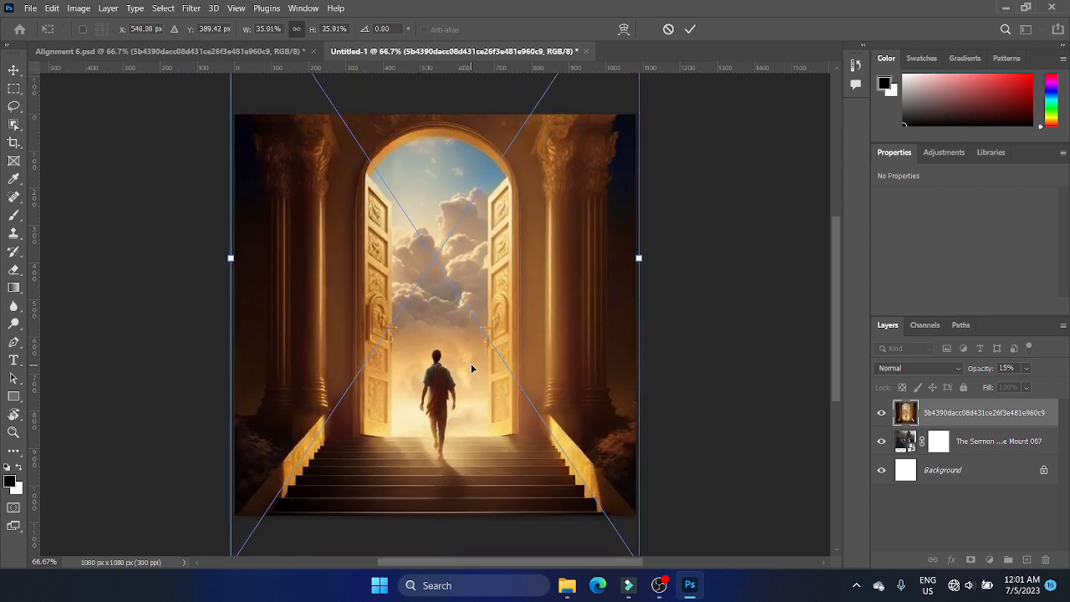
{"action": "key", "text": "Return"}
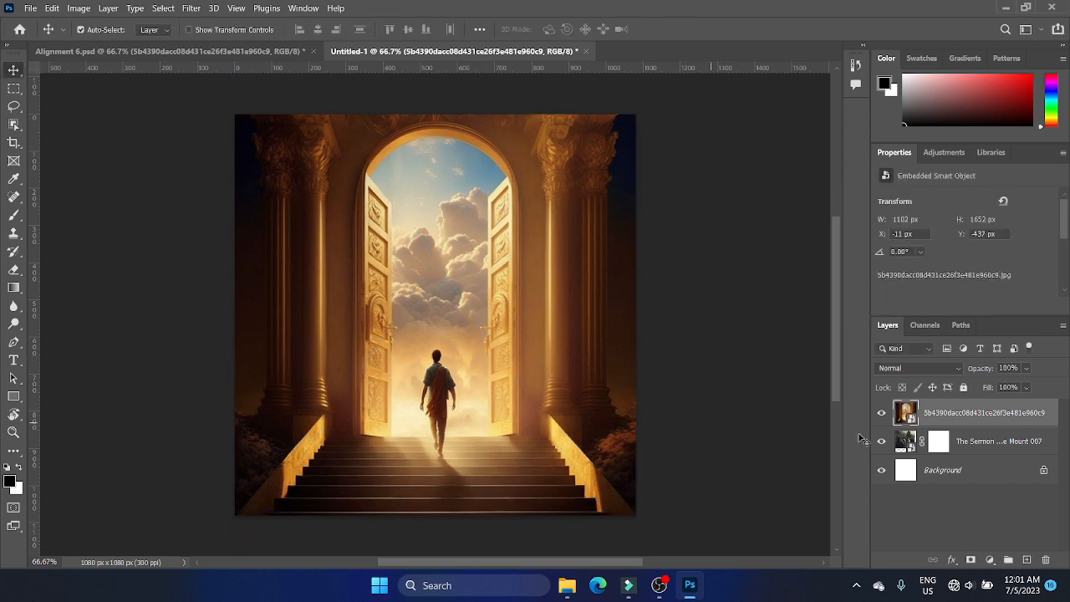
Move The Sermon on the Mount 007 layer above the doorway image layer and hide it.
{"action": "left_click", "coordinate": [982, 443]}
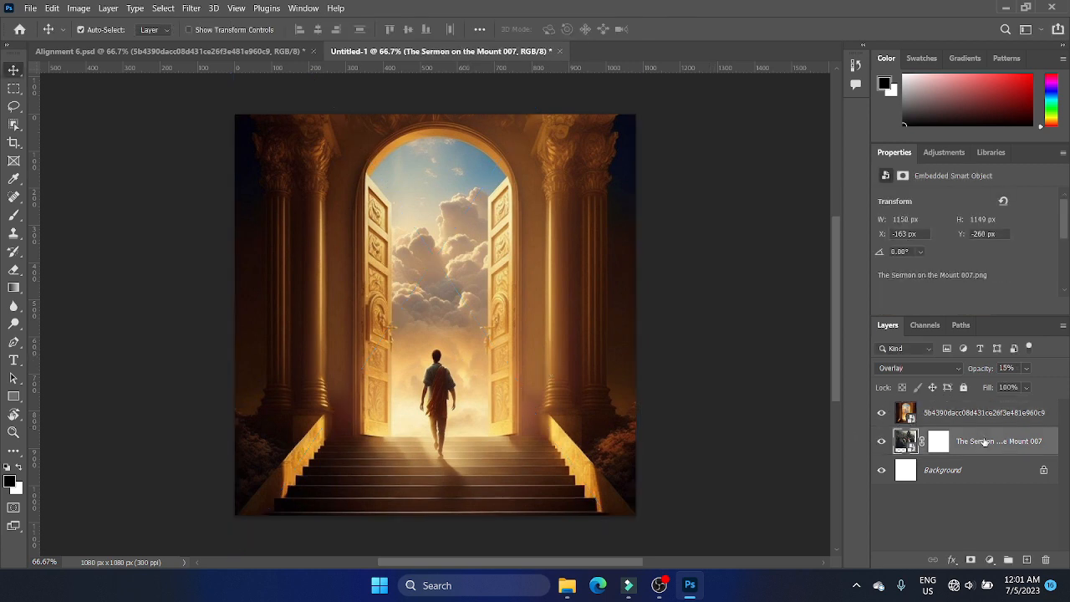
{"action": "left_click_drag", "start_coordinate": [984, 443], "coordinate": [903, 418]}
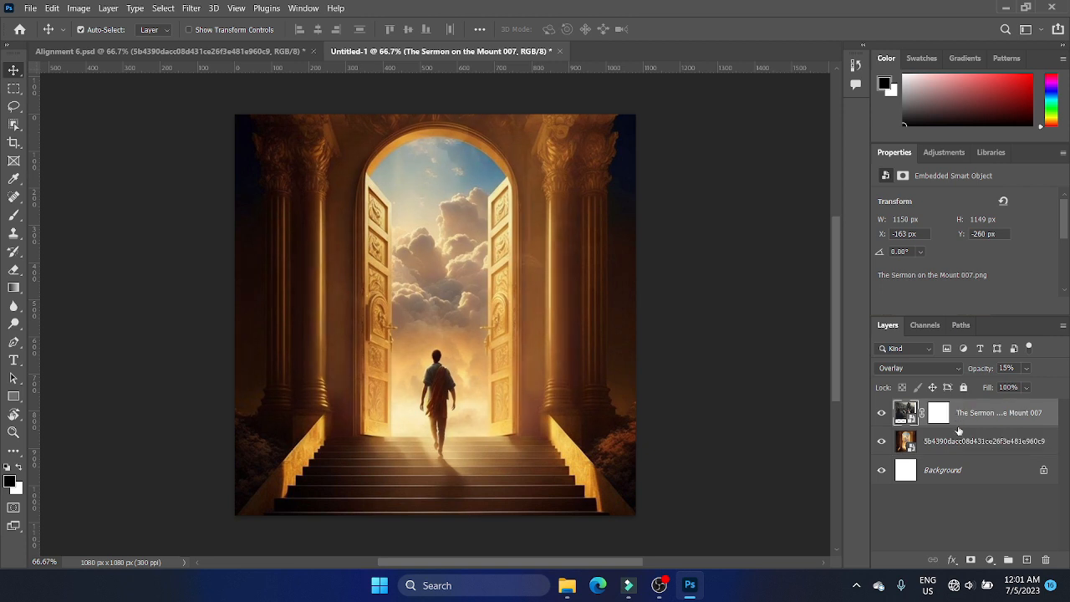
{"action": "left_click", "coordinate": [880, 412]}
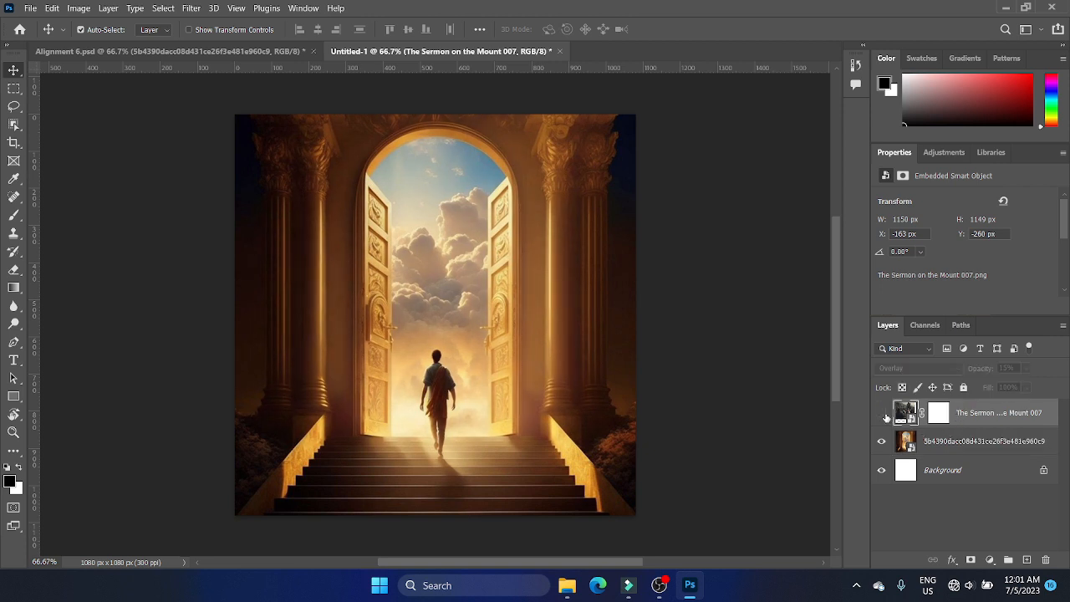
Apply a Gaussian Blur with a 50-pixel radius to the doorway image layer.
{"action": "left_click", "coordinate": [967, 451]}
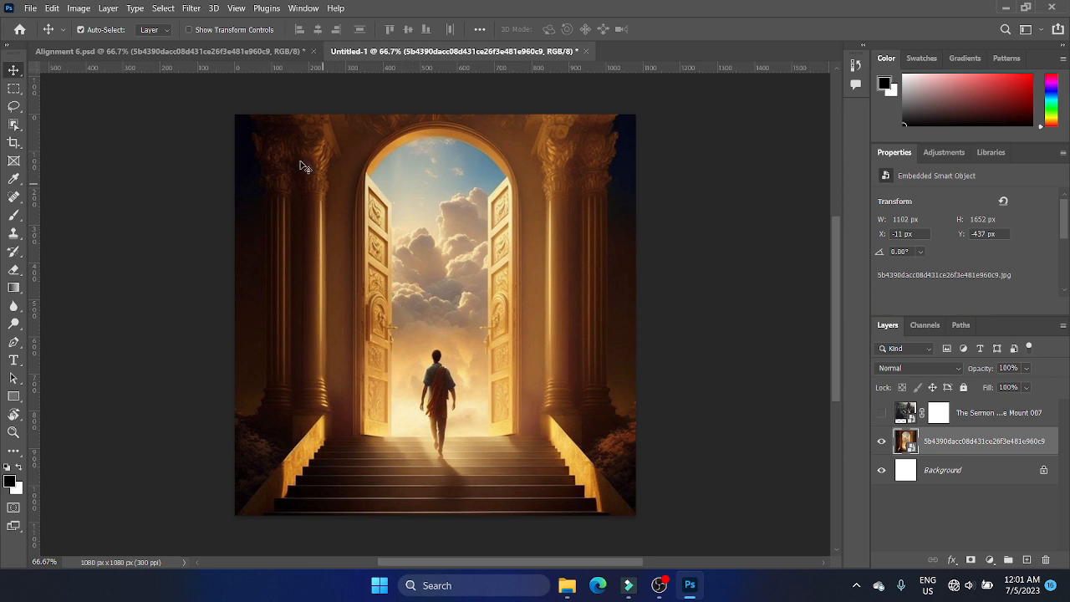
{"action": "left_click", "coordinate": [191, 9]}
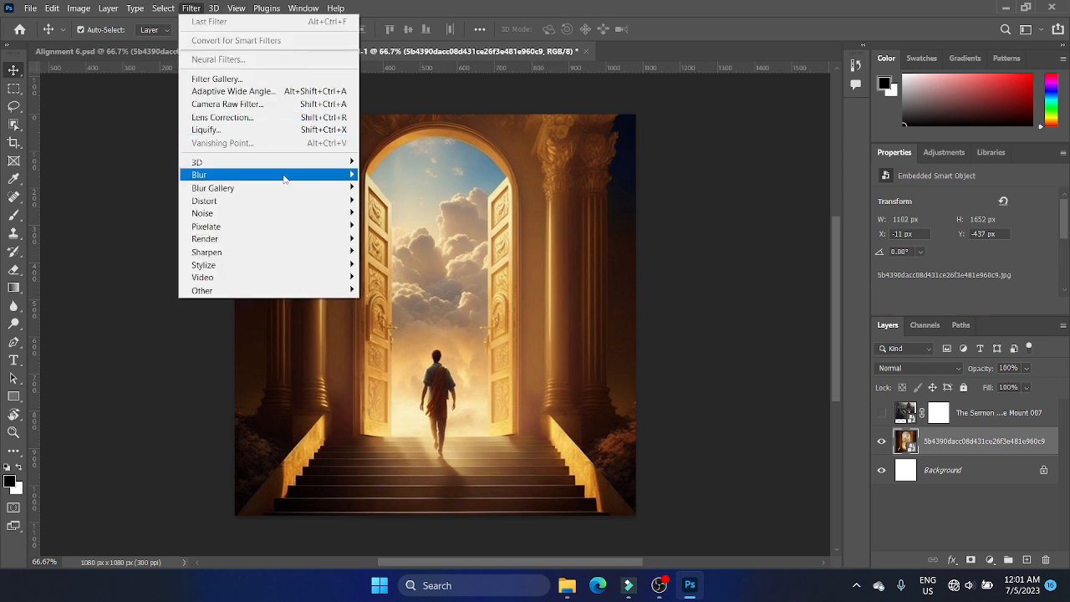
{"action": "mouse_move", "coordinate": [286, 176]}
{"action": "left_click", "coordinate": [396, 226]}
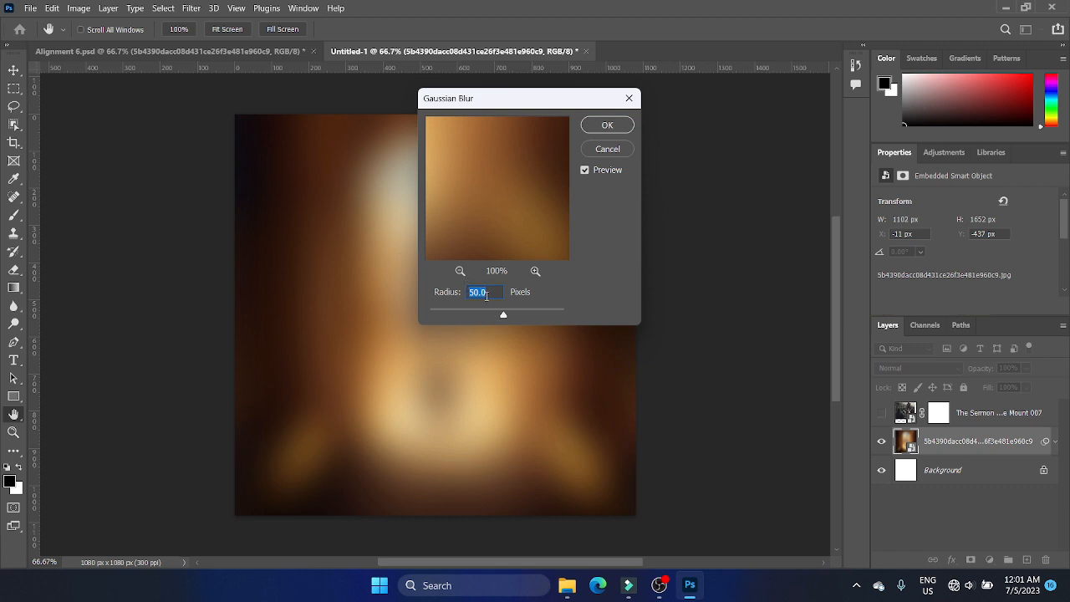
{"action": "left_click", "coordinate": [607, 124]}
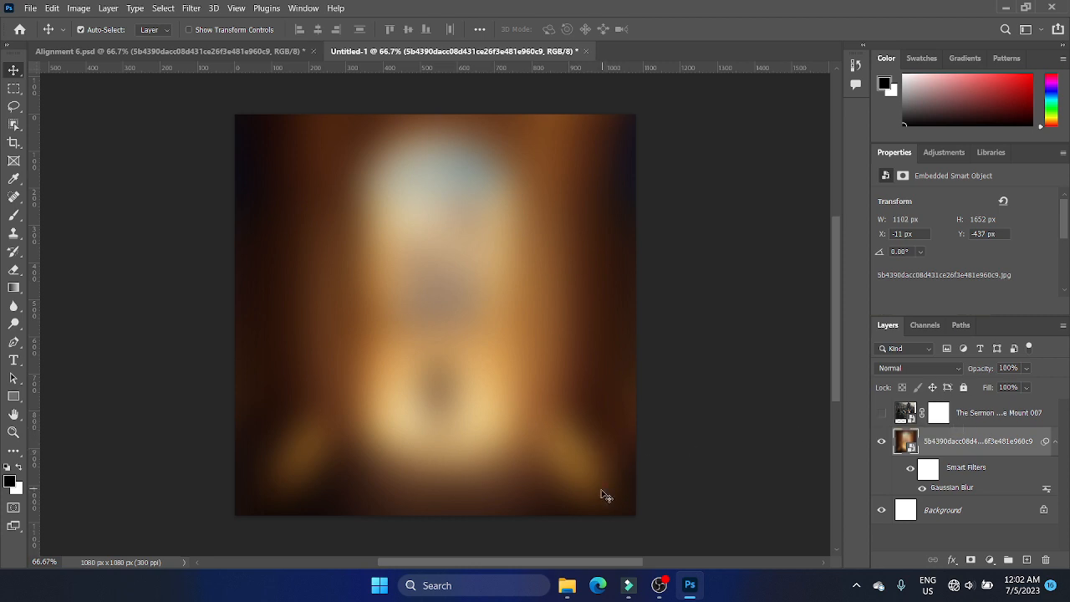
Place the white columns image 3802d67ea85963b79300b9546bc6f3dc in Untitled-1, scaled to about 38% and aligned with the canvas's upper edge across its full width.
{"action": "left_click", "coordinate": [567, 585]}
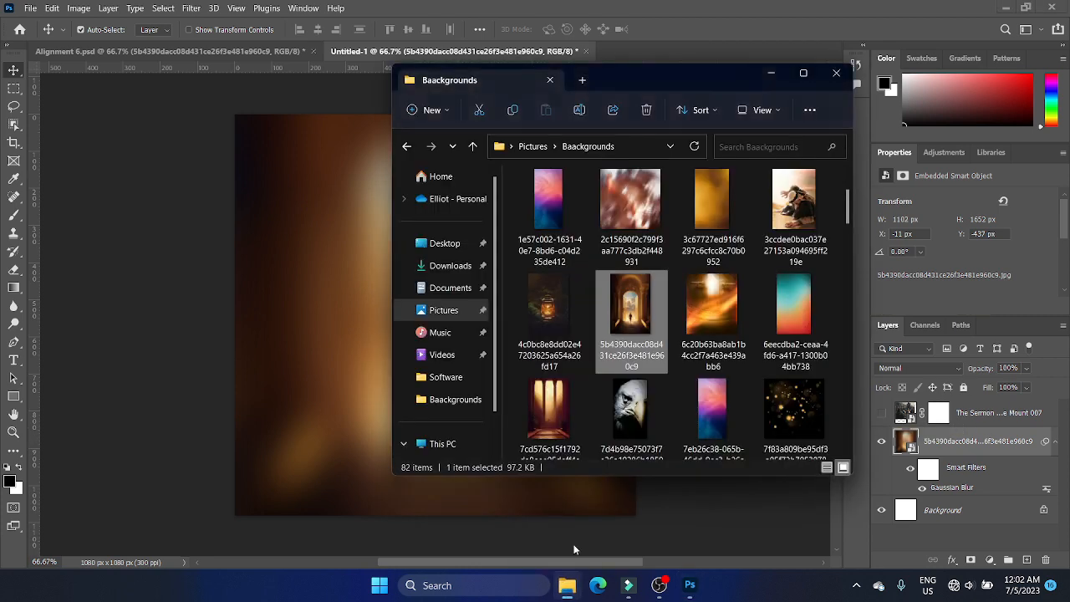
{"action": "scroll", "coordinate": [709, 338], "scroll_direction": "down", "scroll_amount": 1}
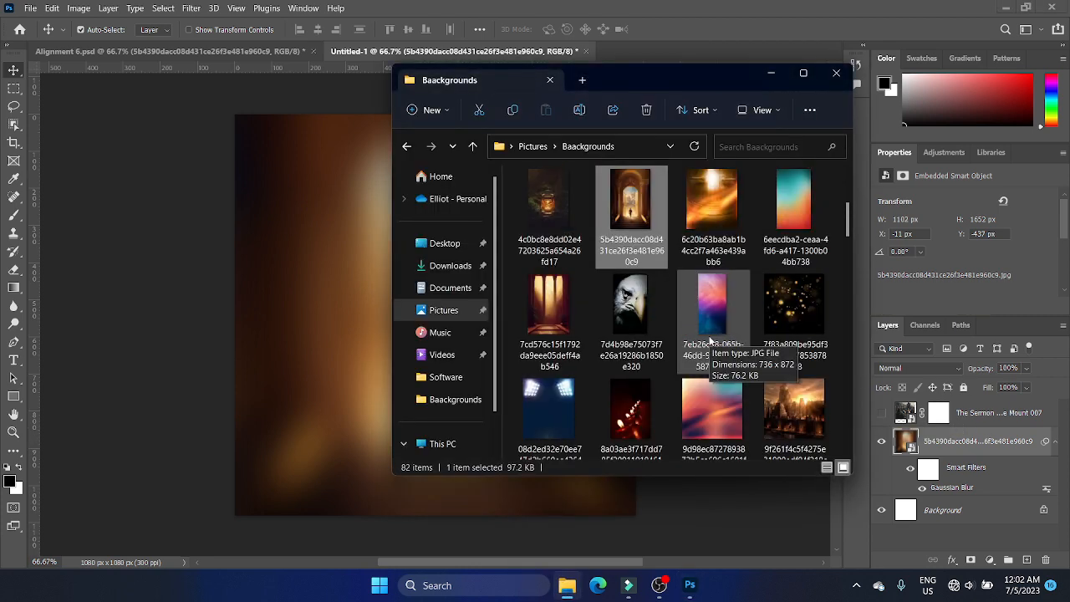
{"action": "scroll", "coordinate": [709, 339], "scroll_direction": "up", "scroll_amount": 2}
{"action": "scroll", "coordinate": [709, 339], "scroll_direction": "down", "scroll_amount": 4}
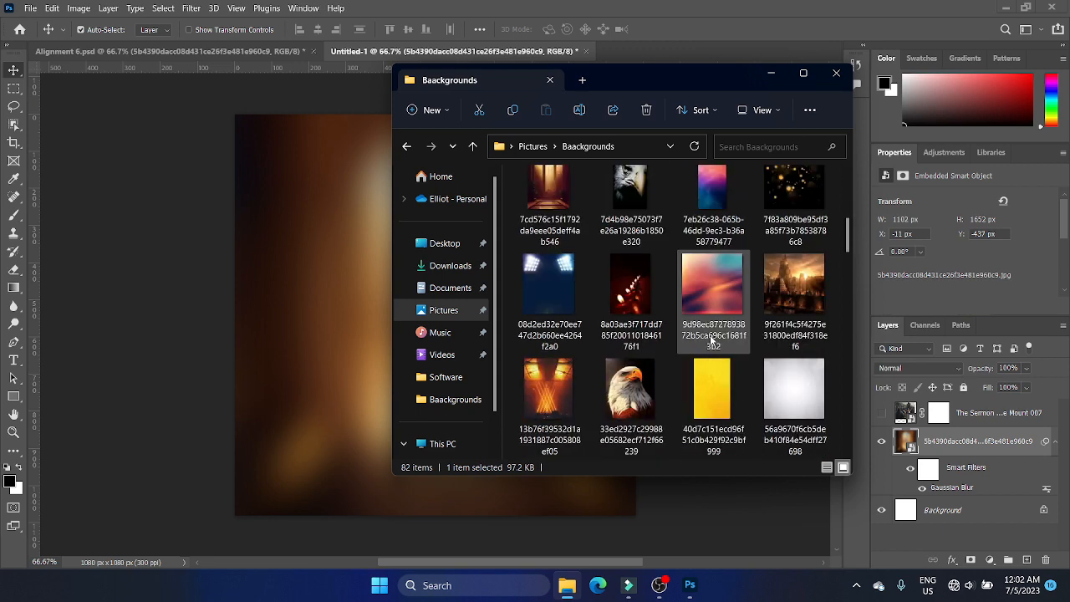
{"action": "scroll", "coordinate": [719, 368], "scroll_direction": "down", "scroll_amount": 4}
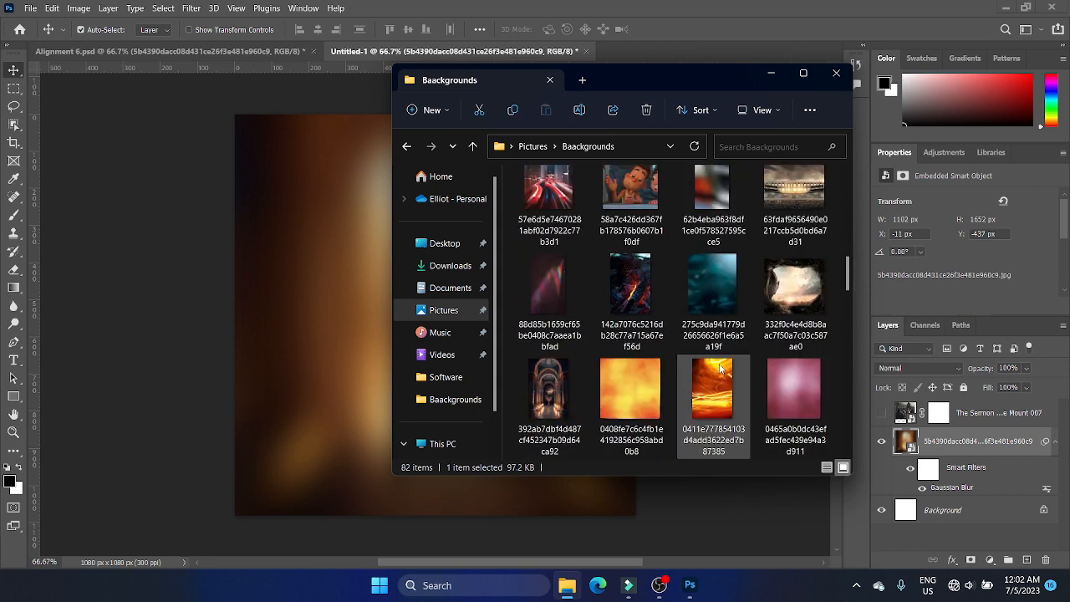
{"action": "left_click", "coordinate": [577, 414]}
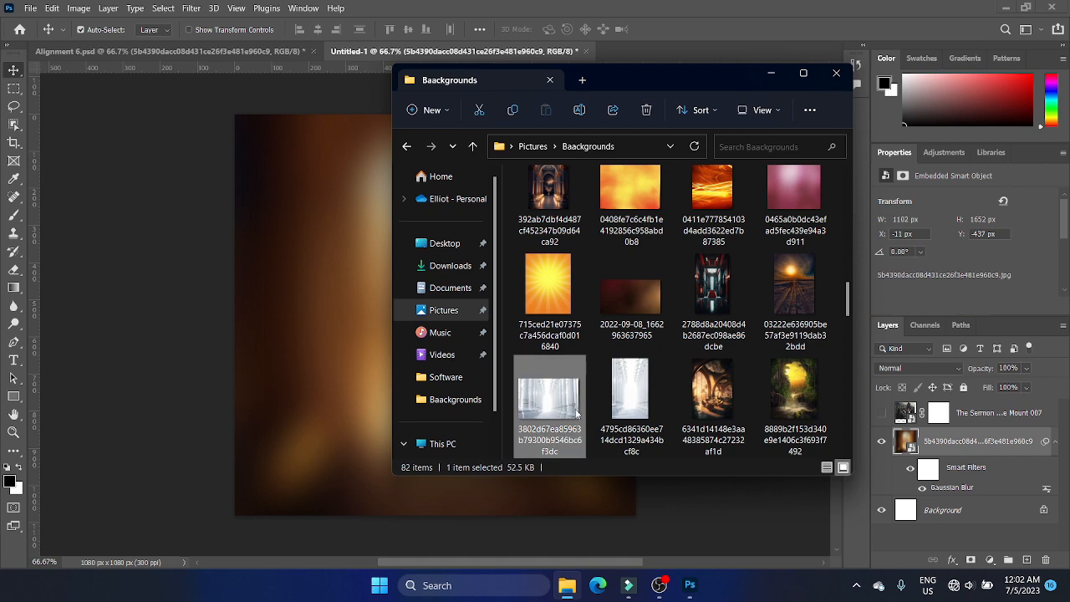
{"action": "left_click_drag", "start_coordinate": [554, 411], "coordinate": [317, 235]}
{"action": "left_click_drag", "start_coordinate": [633, 368], "coordinate": [648, 380]}
{"action": "left_click_drag", "start_coordinate": [568, 217], "coordinate": [566, 240]}
{"action": "key", "text": "Return"}
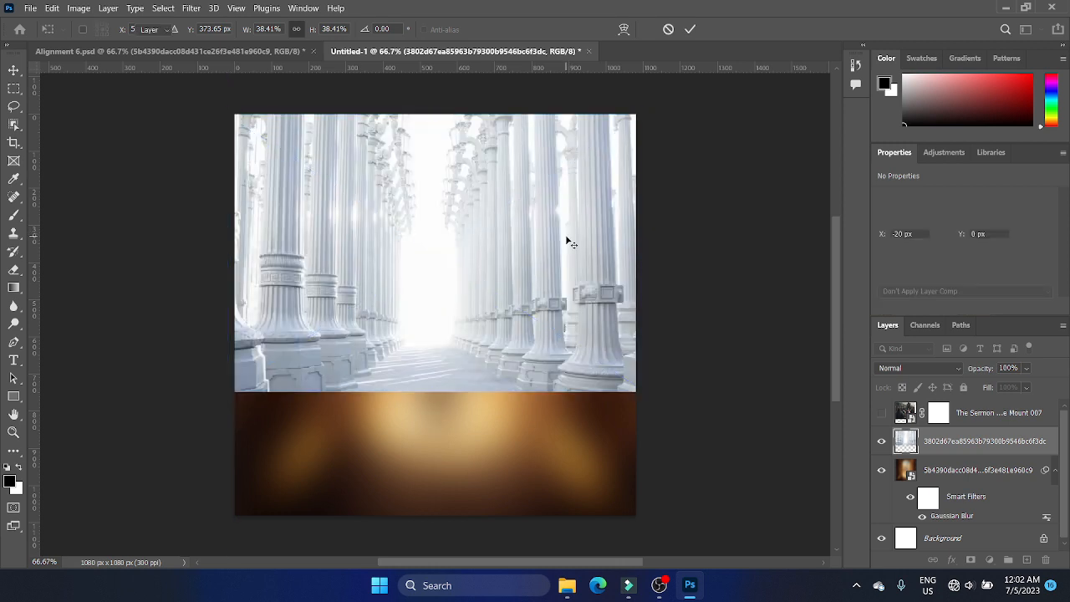
Set the columns layer's blend mode to Overlay and its opacity to 50%.
{"action": "left_click", "coordinate": [918, 368]}
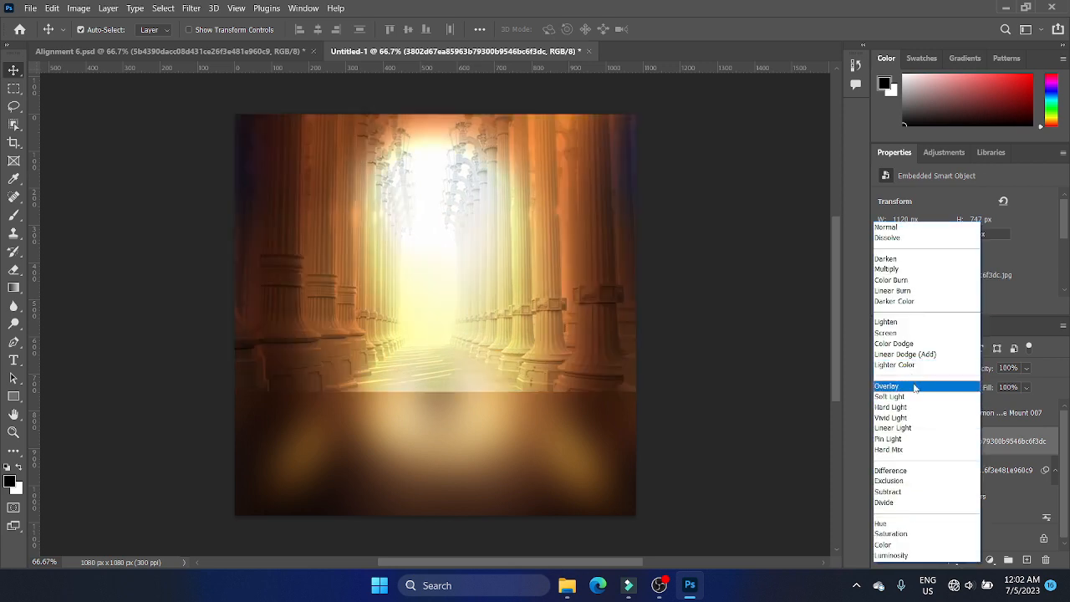
{"action": "left_click", "coordinate": [914, 386]}
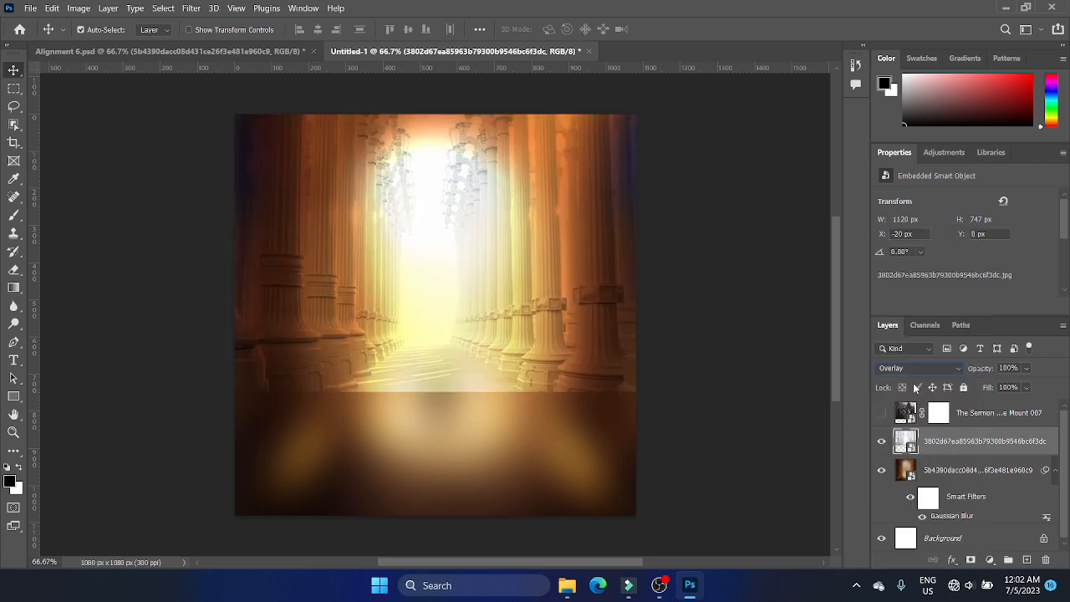
{"action": "left_click", "coordinate": [1025, 369]}
{"action": "left_click_drag", "start_coordinate": [1002, 389], "coordinate": [1005, 388]}
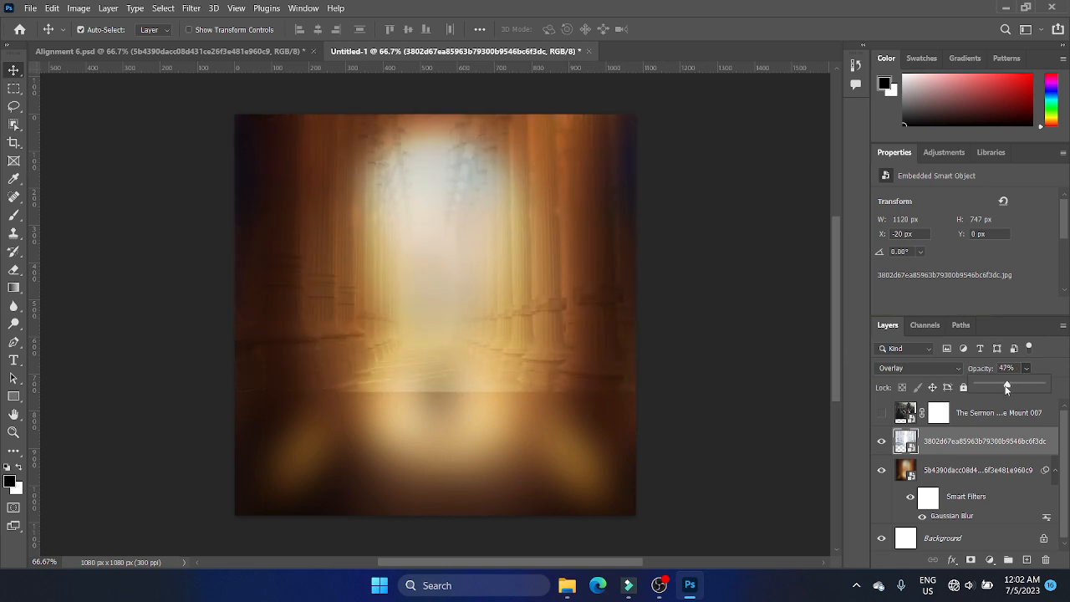
{"action": "left_click_drag", "start_coordinate": [1007, 389], "coordinate": [1007, 388]}
Add a layer mask to the columns layer and brush black along the image's lower edge to blend it into the background.
{"action": "left_click", "coordinate": [970, 559]}
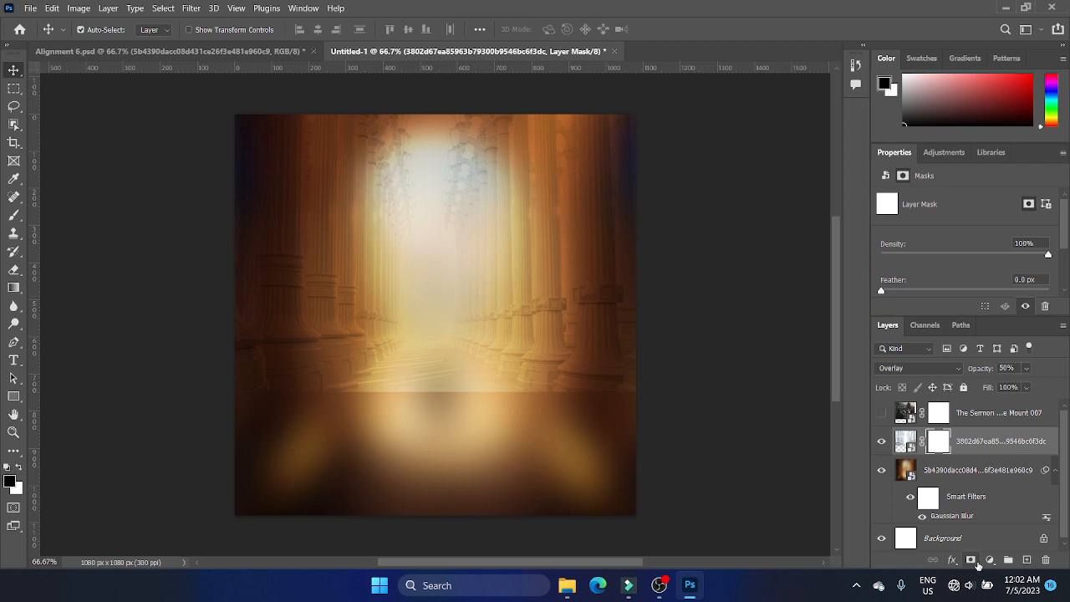
{"action": "key", "text": "b"}
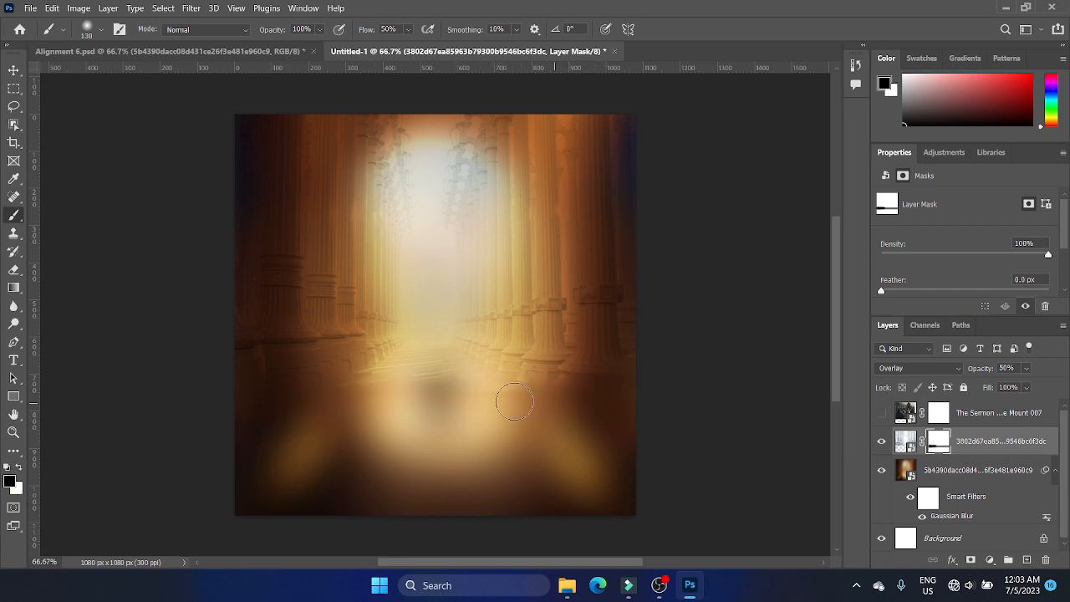
{"action": "mouse_move", "coordinate": [513, 415]}
{"action": "left_mouse_down"}
{"action": "mouse_move", "coordinate": [283, 431]}
{"action": "mouse_move", "coordinate": [284, 404]}
{"action": "mouse_move", "coordinate": [230, 395]}
{"action": "mouse_move", "coordinate": [238, 400]}
{"action": "left_mouse_up"}
Show The Sermon on the Mount 007 layer and delete it.
{"action": "left_click", "coordinate": [983, 420]}
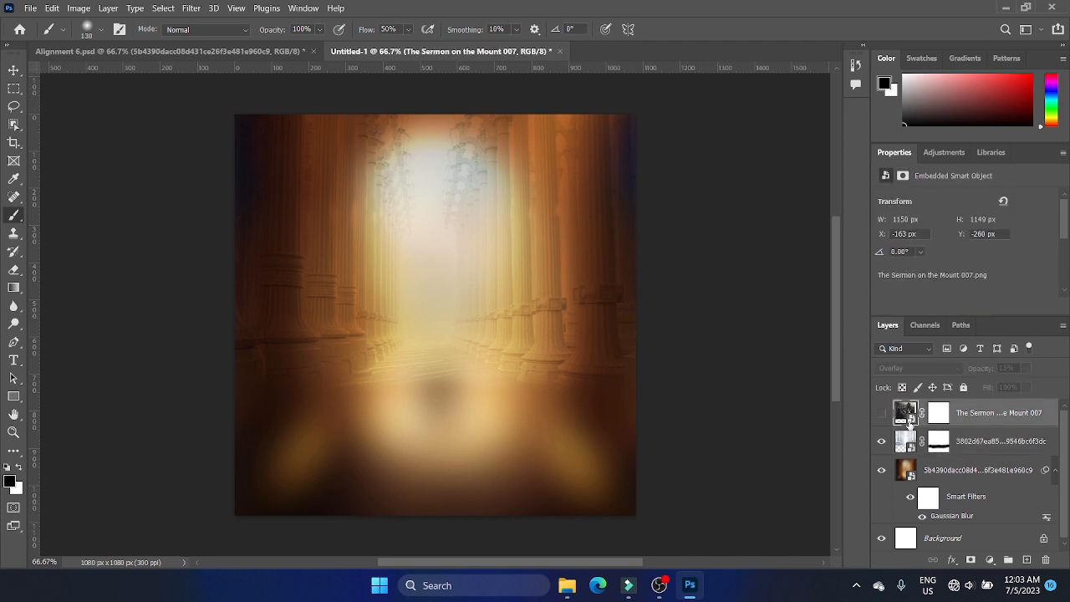
{"action": "left_click", "coordinate": [881, 412]}
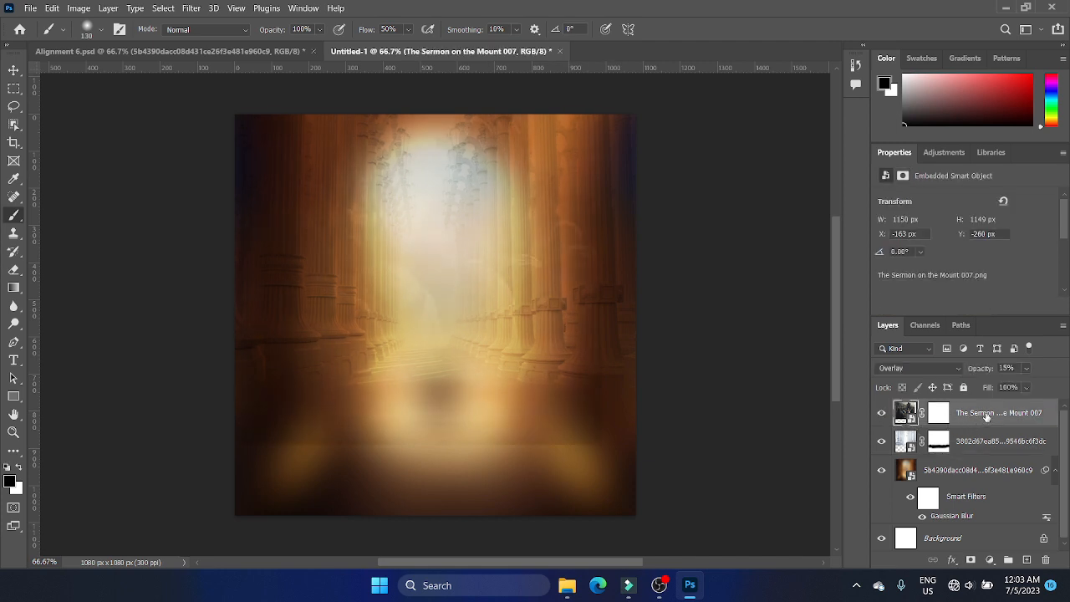
{"action": "key", "text": "Delete"}
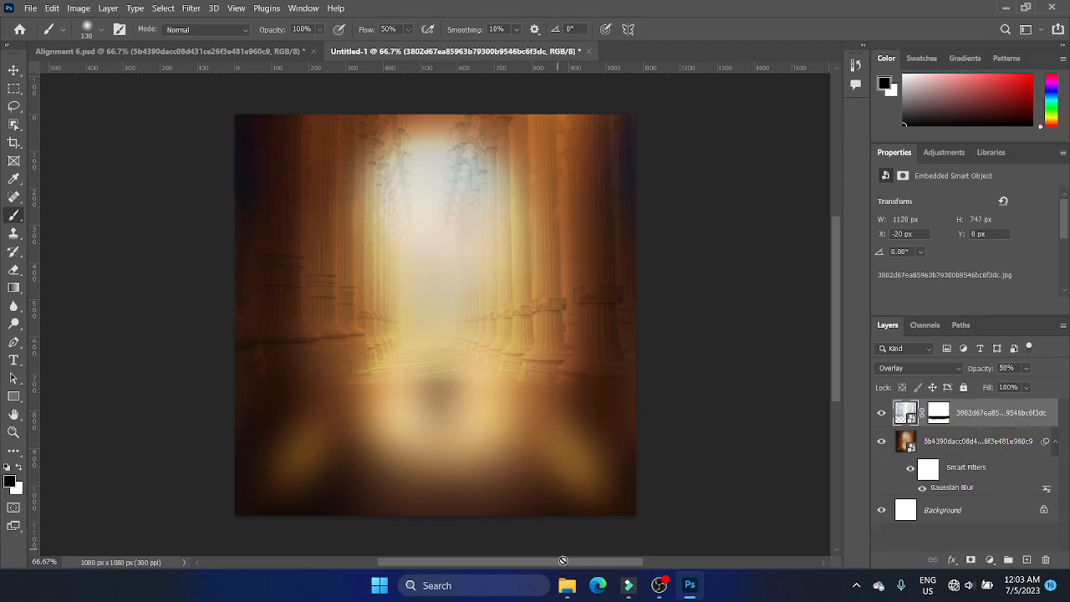
Find the engraving cf8da111bce1814fa5a9c6462d422357 in the Baackgrounds folder and place it in Untitled-1.
{"action": "left_click", "coordinate": [567, 585]}
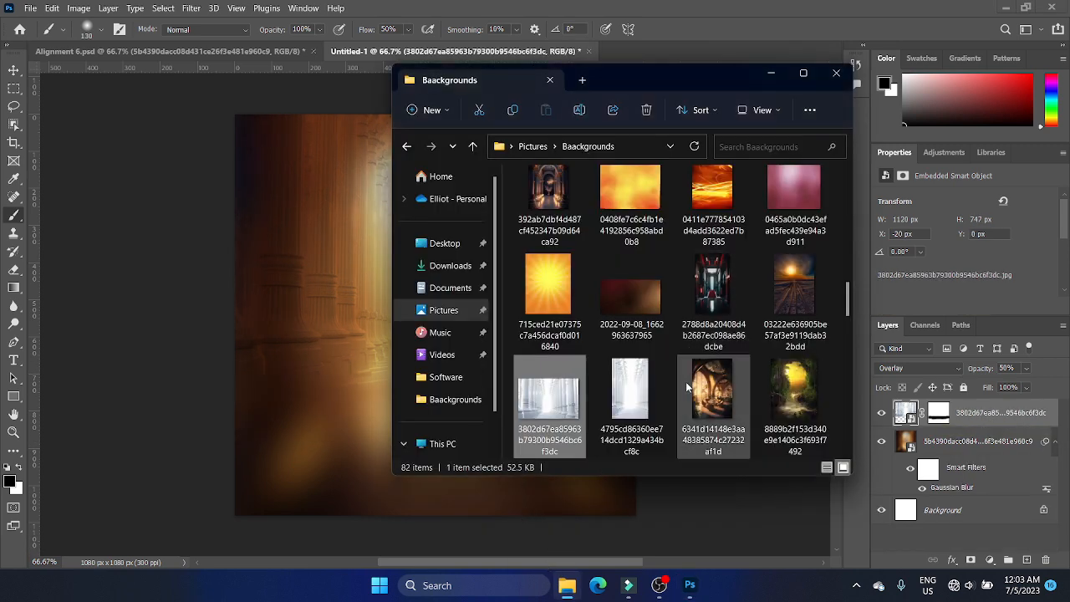
{"action": "scroll", "coordinate": [710, 387], "scroll_direction": "up", "scroll_amount": 6}
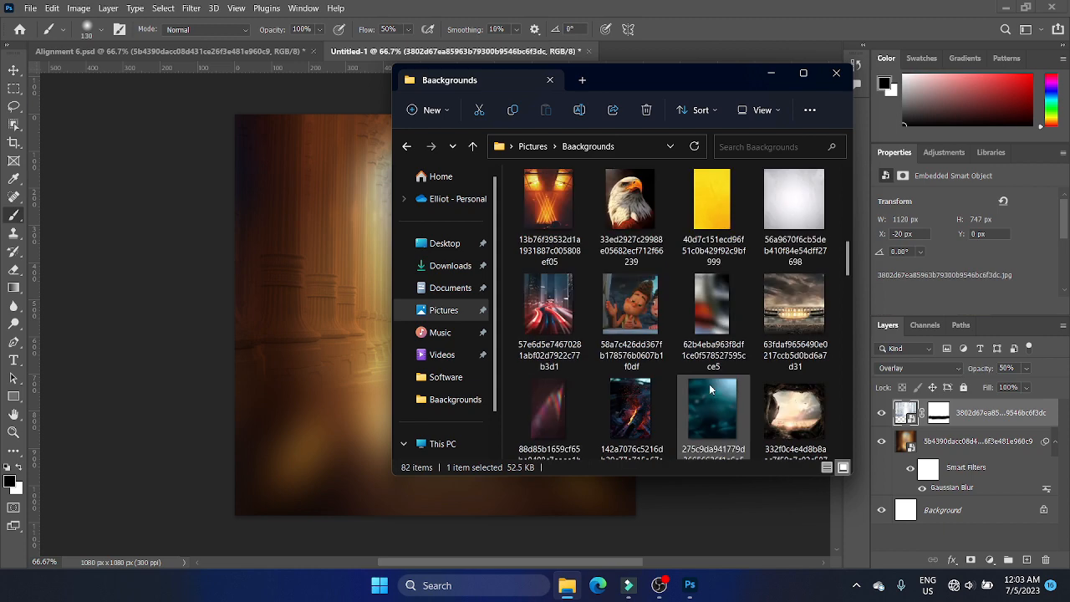
{"action": "scroll", "coordinate": [709, 384], "scroll_direction": "up", "scroll_amount": 3}
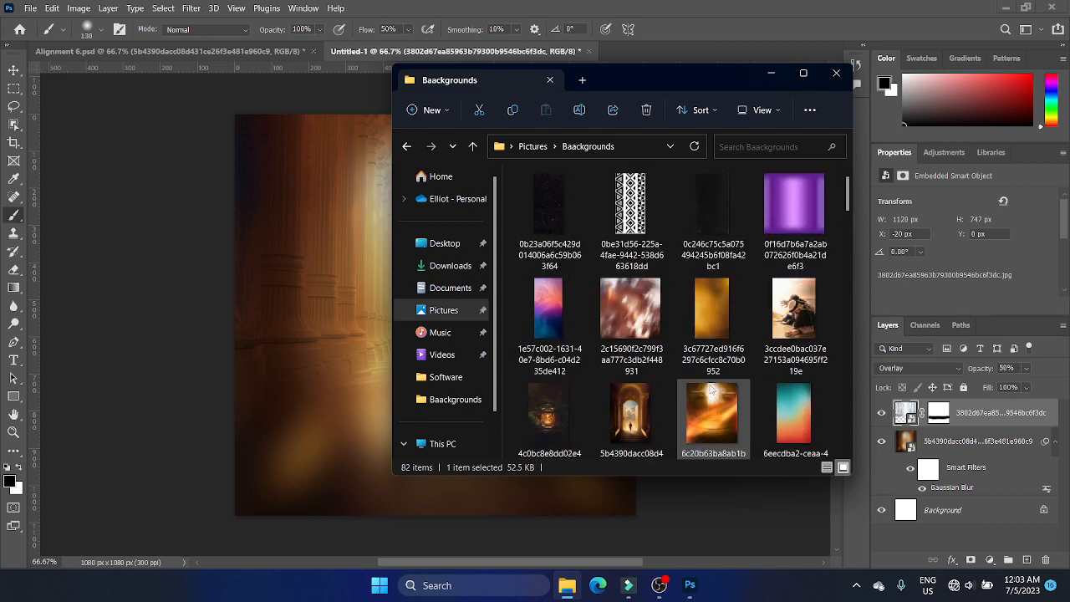
{"action": "scroll", "coordinate": [711, 387], "scroll_direction": "down", "scroll_amount": 8}
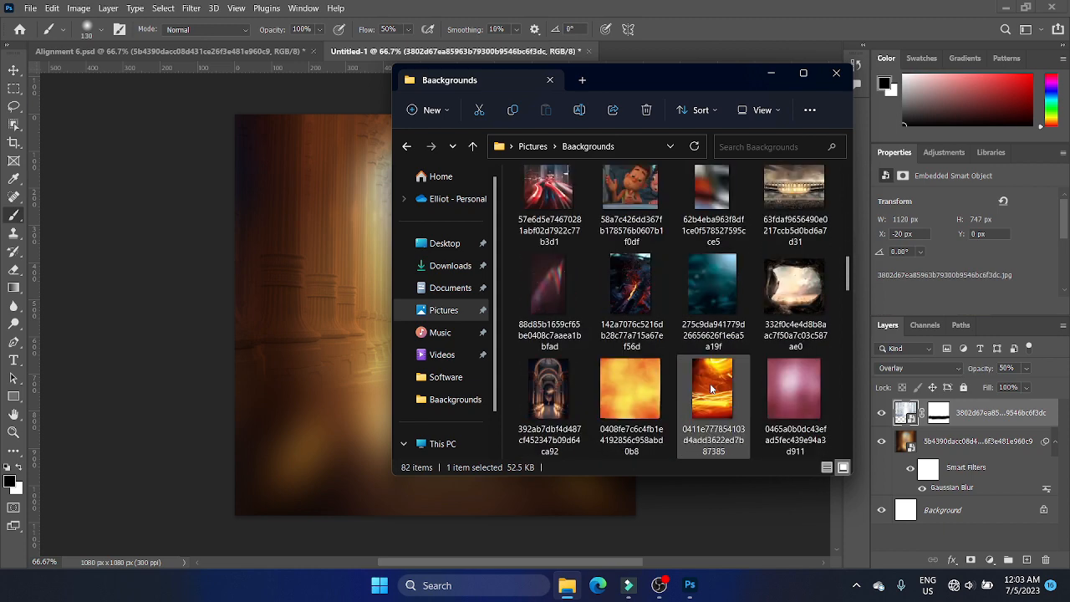
{"action": "scroll", "coordinate": [710, 382], "scroll_direction": "down", "scroll_amount": 4}
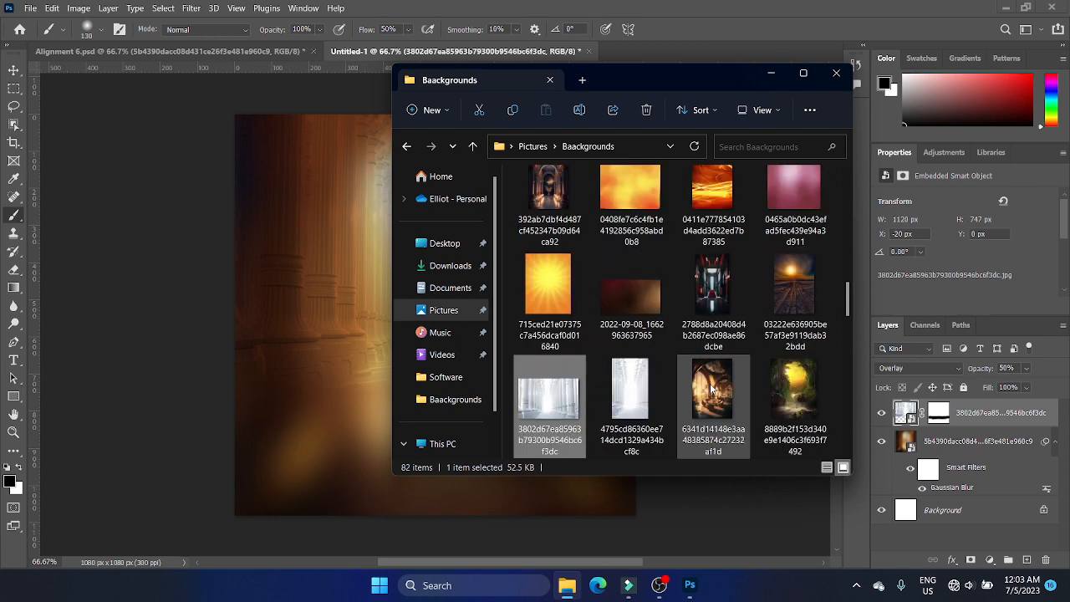
{"action": "scroll", "coordinate": [710, 388], "scroll_direction": "down", "scroll_amount": 4}
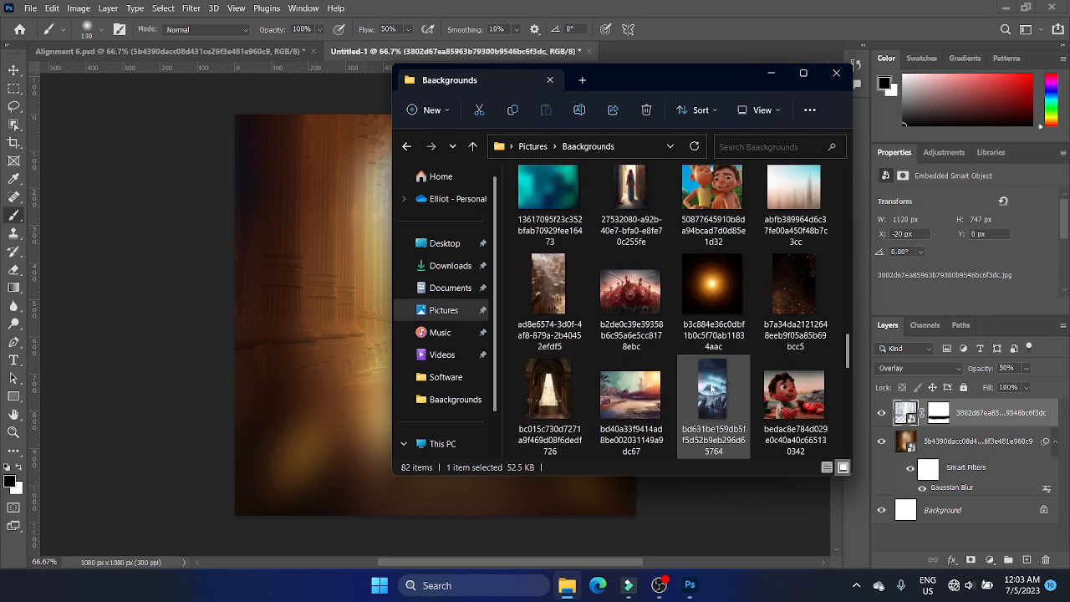
{"action": "scroll", "coordinate": [710, 387], "scroll_direction": "down", "scroll_amount": 4}
{"action": "left_click", "coordinate": [629, 282]}
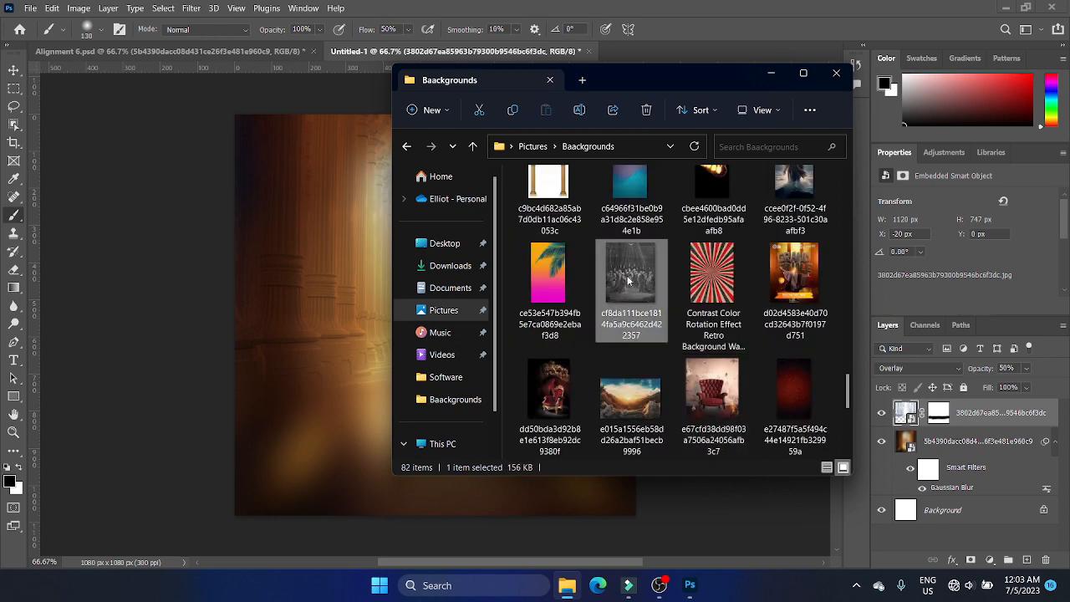
{"action": "left_click_drag", "start_coordinate": [638, 287], "coordinate": [297, 293]}
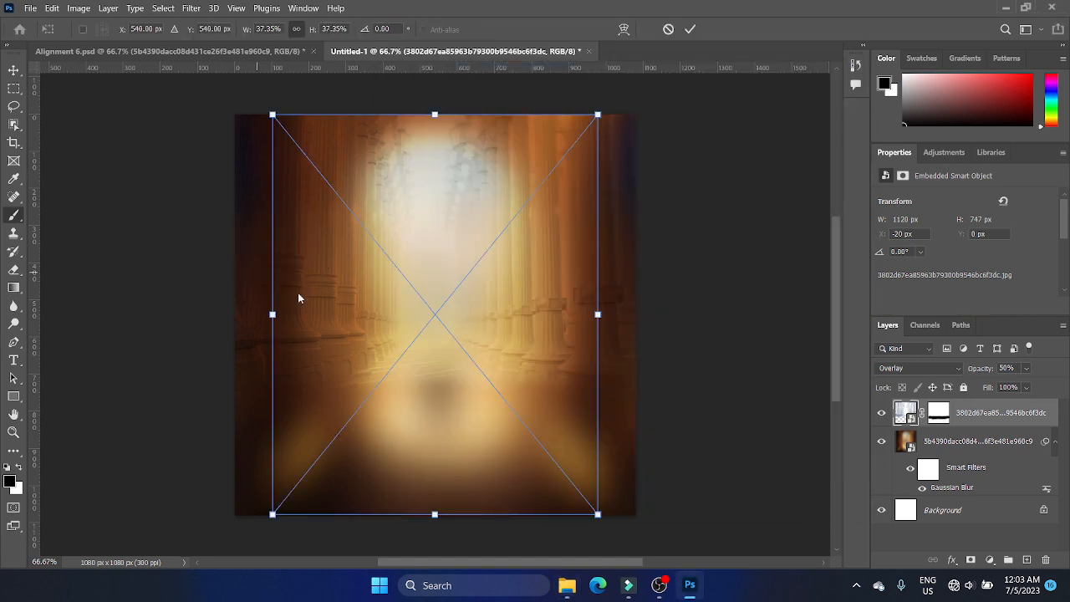
Scale the placed engraving to about 40% and centre it horizontally, extending beyond the canvas's upper edge.
{"action": "left_click_drag", "start_coordinate": [435, 365], "coordinate": [387, 255]}
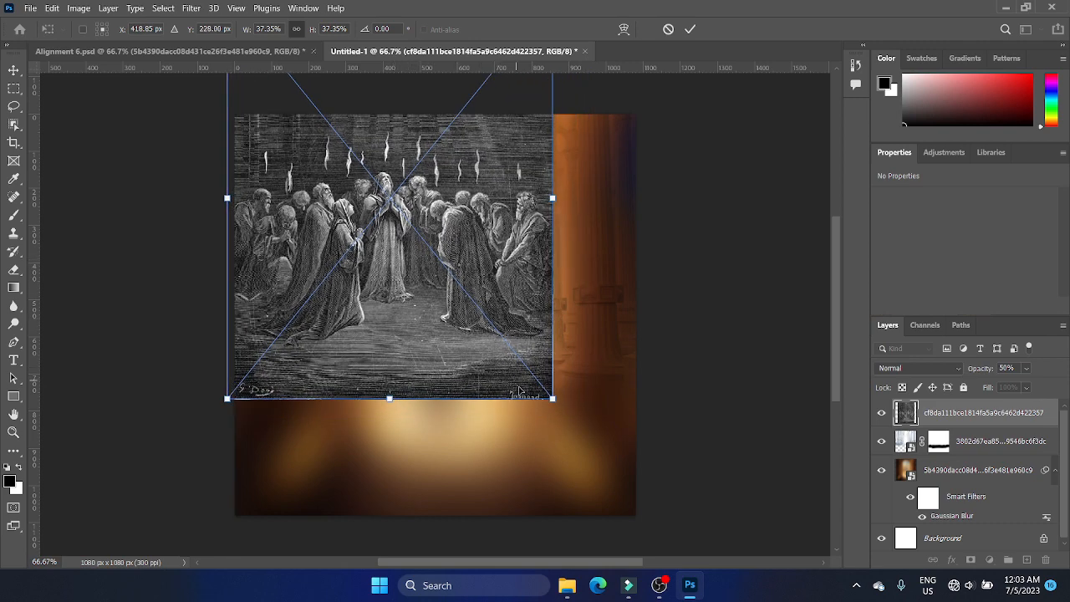
{"action": "left_click_drag", "start_coordinate": [552, 399], "coordinate": [580, 427]}
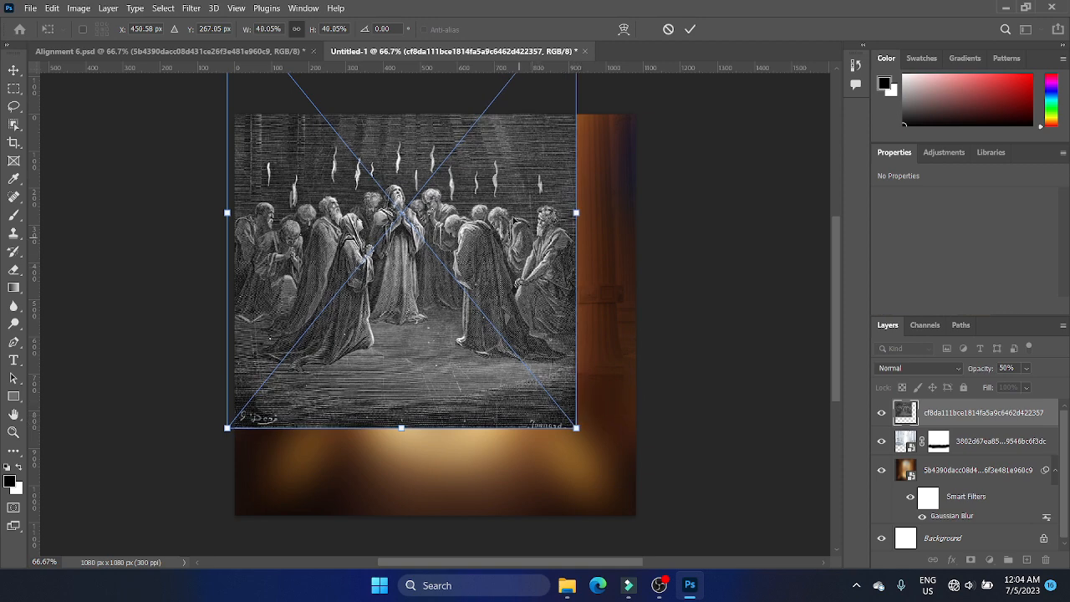
{"action": "left_click_drag", "start_coordinate": [507, 222], "coordinate": [545, 248]}
{"action": "key", "text": "Return"}
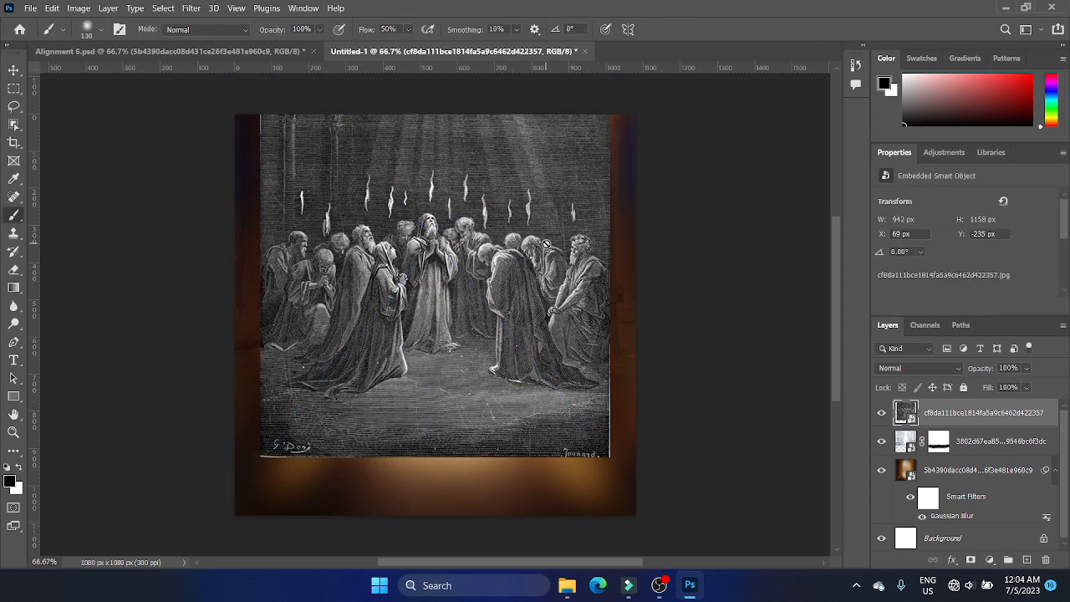
Set the engraving layer's blend mode to Screen and reduce its opacity to 40%.
{"action": "left_click", "coordinate": [944, 369]}
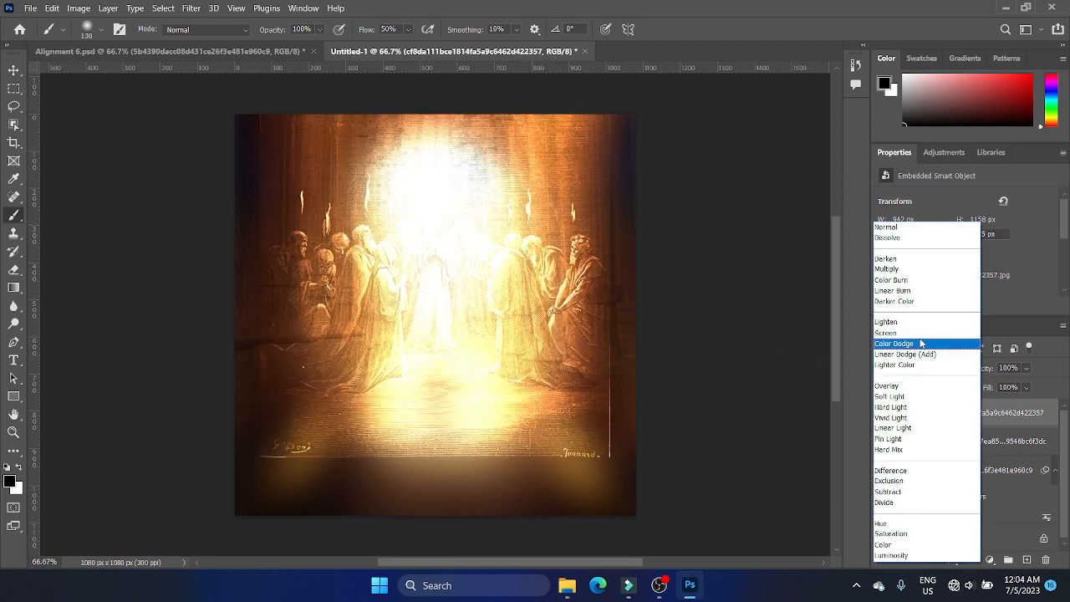
{"action": "left_click", "coordinate": [919, 336]}
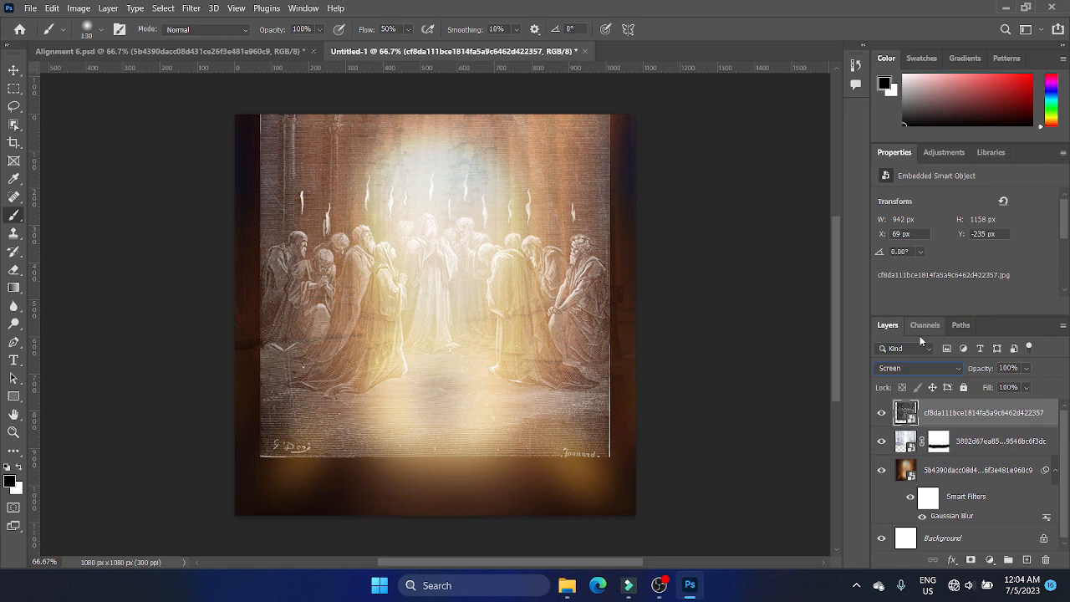
{"action": "left_click", "coordinate": [1030, 372]}
{"action": "left_click_drag", "start_coordinate": [1017, 382], "coordinate": [1007, 387]}
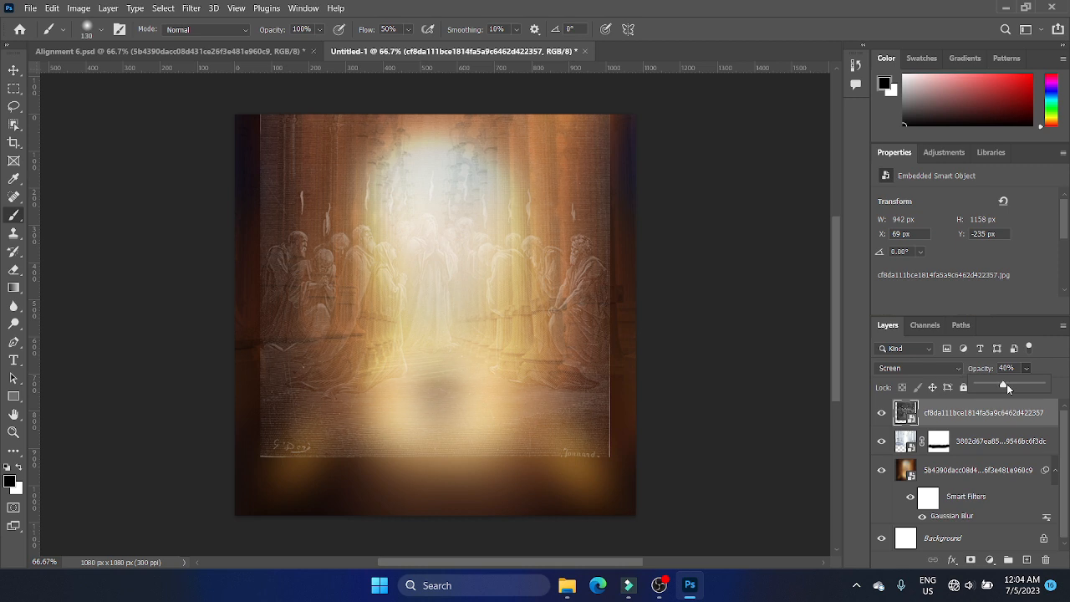
{"action": "left_click_drag", "start_coordinate": [1006, 384], "coordinate": [1007, 384]}
Check the engraving layer's settings in Alignment 6.psd and set the engraving layer's opacity in Untitled-1 to 27%.
{"action": "key", "text": "v"}
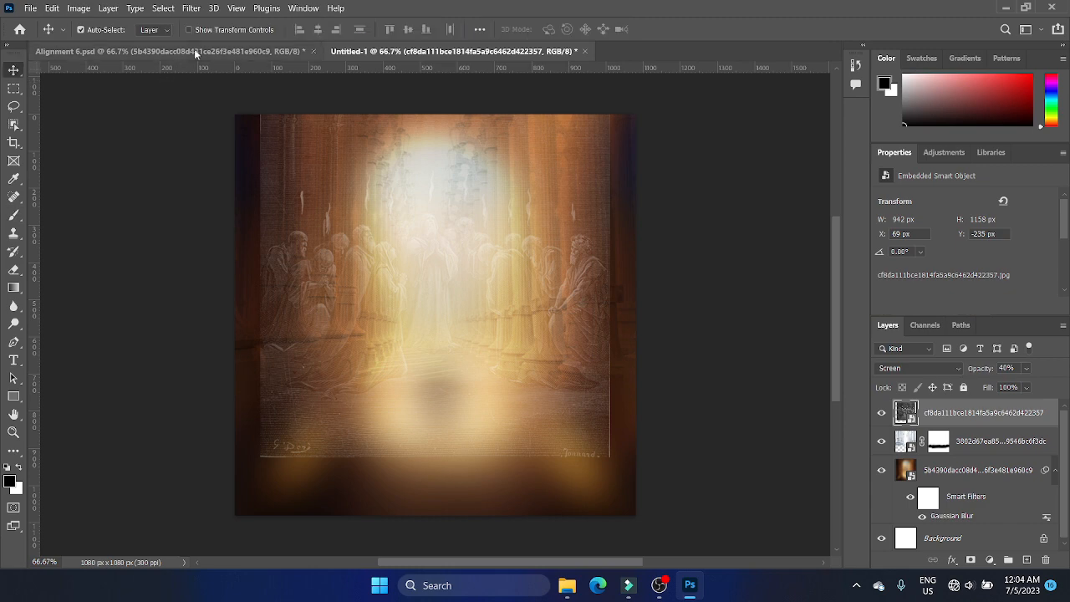
{"action": "left_click", "coordinate": [194, 51]}
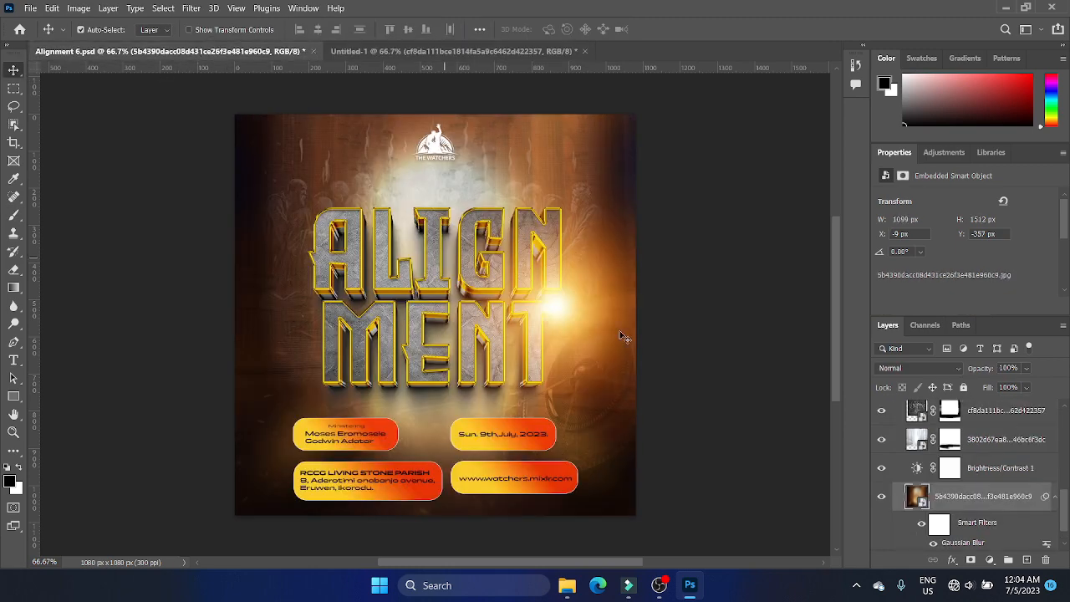
{"action": "left_click", "coordinate": [998, 415]}
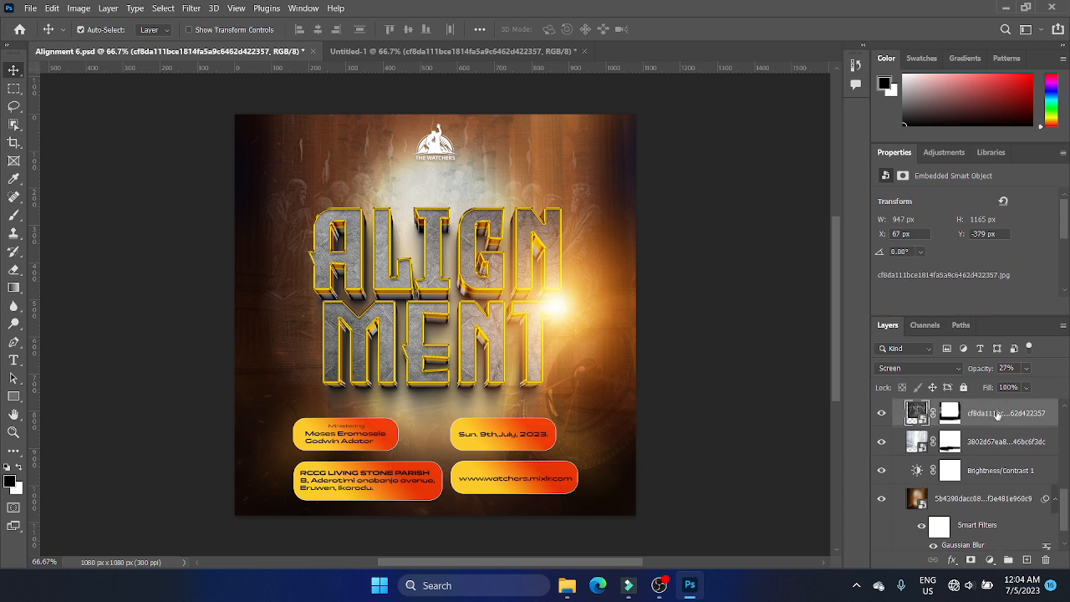
{"action": "left_click", "coordinate": [409, 51]}
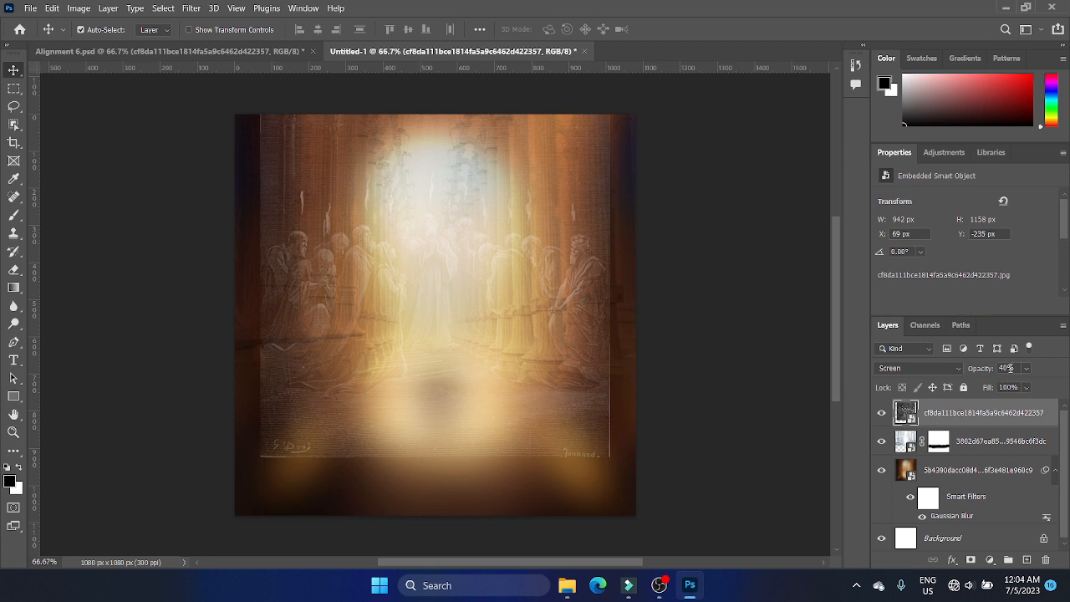
{"action": "left_click_drag", "start_coordinate": [1009, 368], "coordinate": [996, 367]}
{"action": "type", "text": "27"}
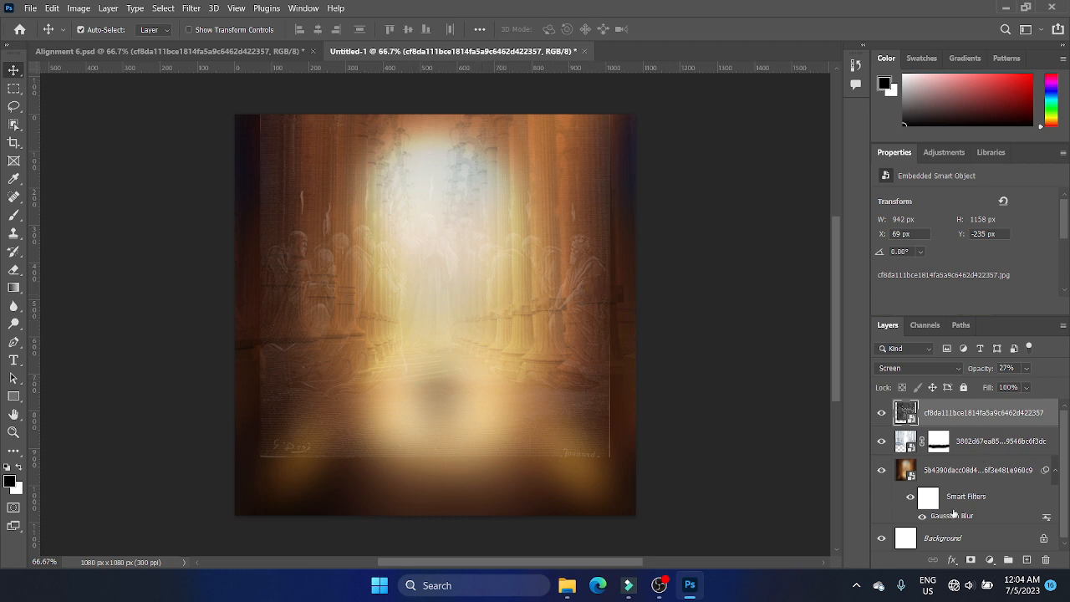
Add a mask to the engraving layer and paint black with a 130 px soft brush to fade its lower and side edges.
{"action": "left_click", "coordinate": [971, 560]}
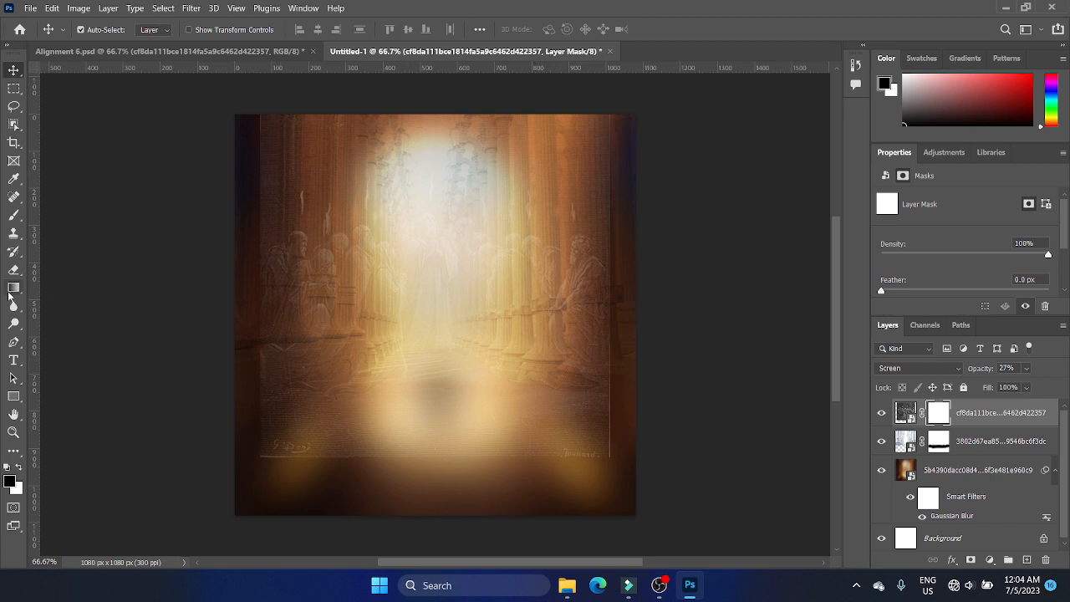
{"action": "key", "text": "b"}
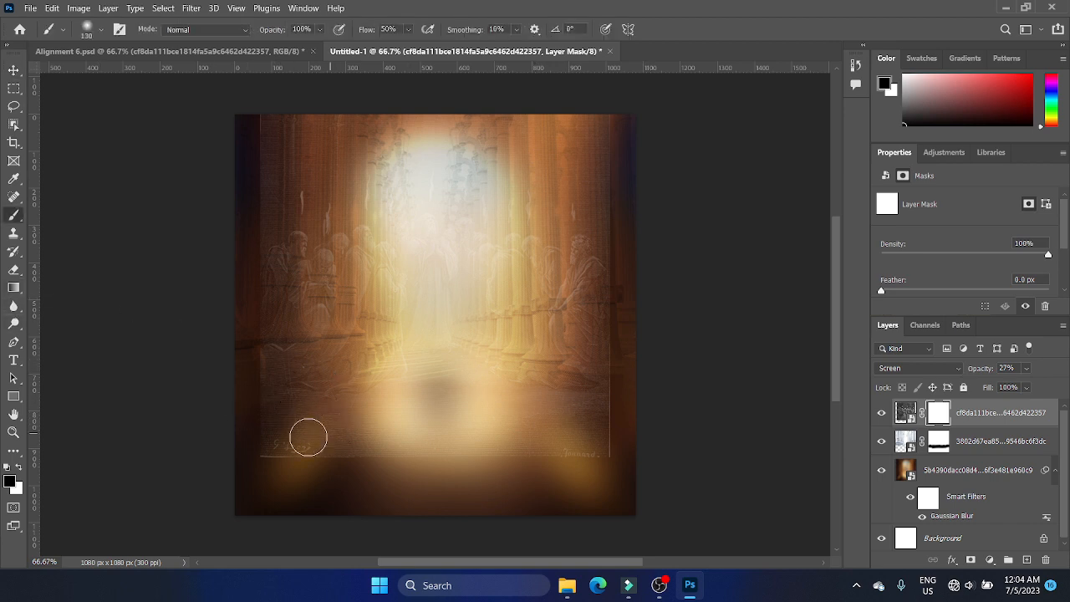
{"action": "mouse_move", "coordinate": [271, 449]}
{"action": "left_mouse_down"}
{"action": "mouse_move", "coordinate": [563, 467]}
{"action": "mouse_move", "coordinate": [263, 463]}
{"action": "mouse_move", "coordinate": [316, 465]}
{"action": "left_mouse_up"}
{"action": "mouse_move", "coordinate": [585, 477]}
{"action": "left_mouse_down"}
{"action": "mouse_move", "coordinate": [631, 463]}
{"action": "mouse_move", "coordinate": [554, 472]}
{"action": "mouse_move", "coordinate": [608, 445]}
{"action": "left_mouse_up"}
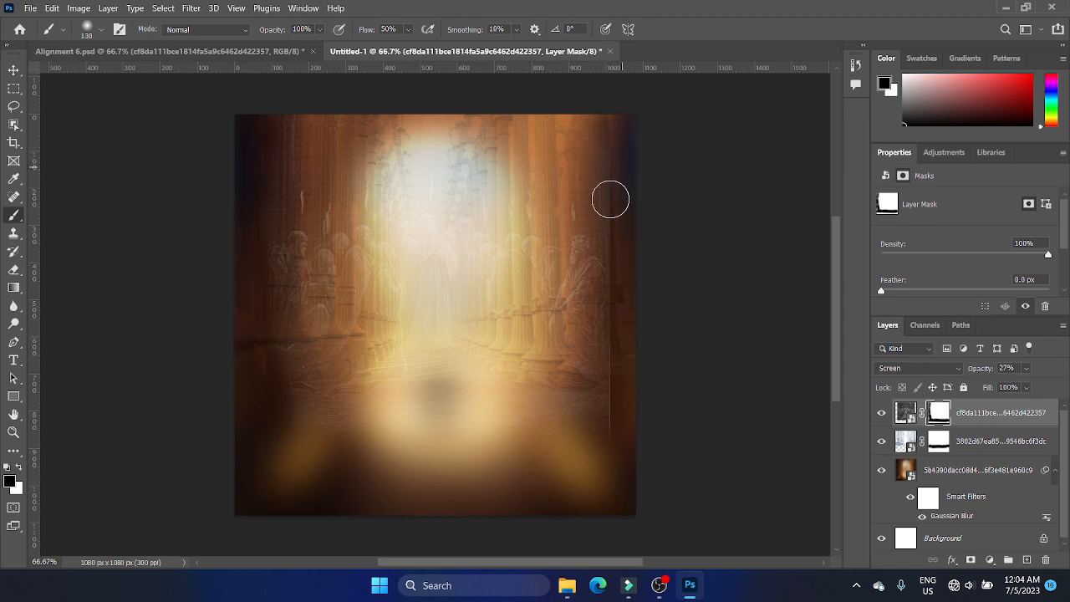
{"action": "mouse_move", "coordinate": [609, 246]}
{"action": "left_mouse_down"}
{"action": "mouse_move", "coordinate": [618, 449]}
{"action": "mouse_move", "coordinate": [599, 447]}
{"action": "left_mouse_up"}
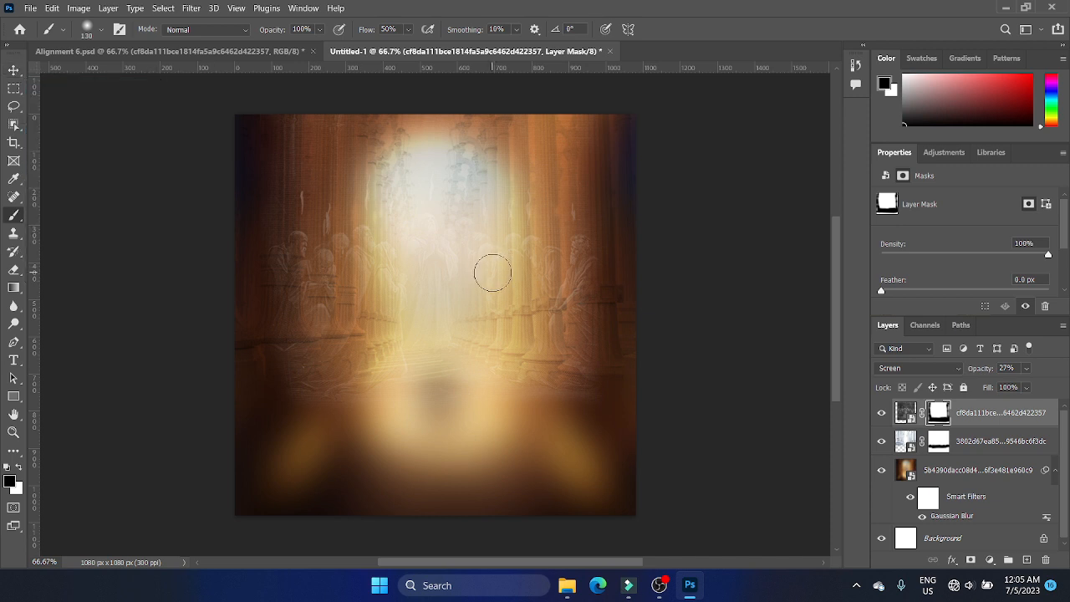
{"action": "key", "text": "v"}
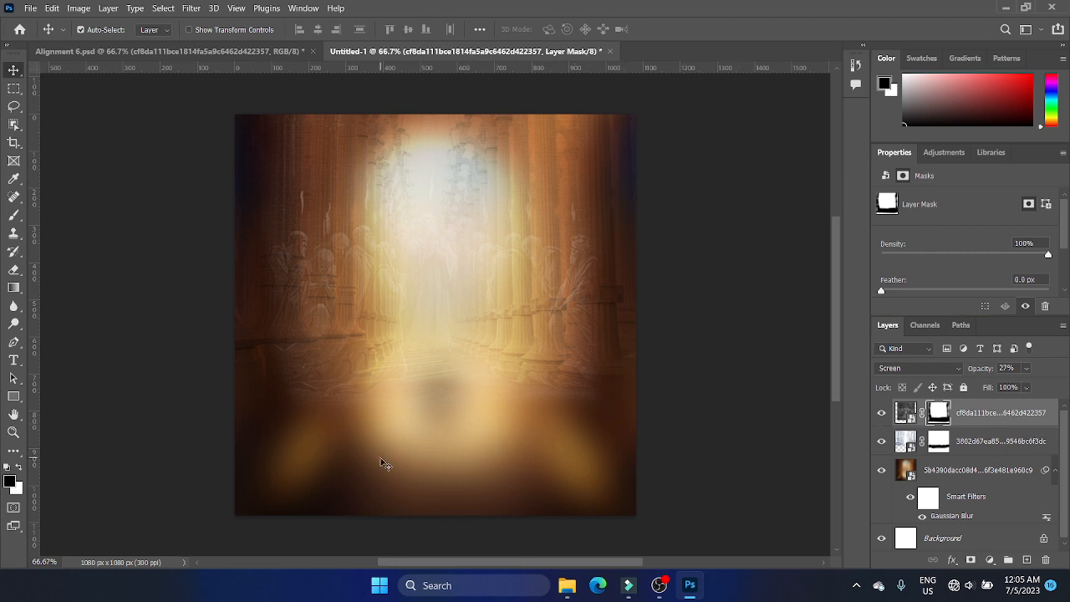
{"action": "key", "text": "b"}
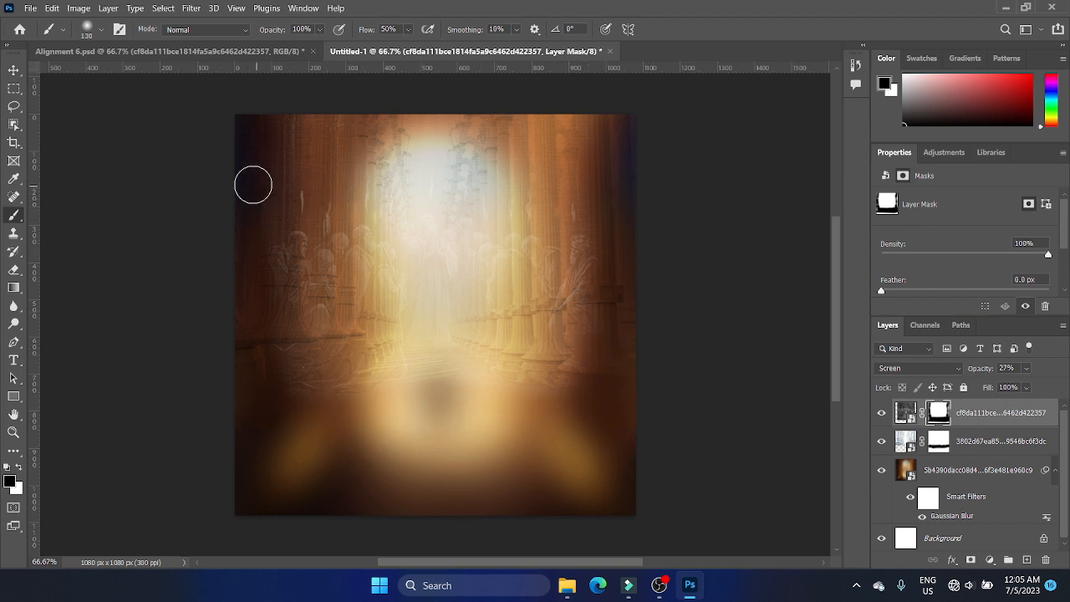
{"action": "mouse_move", "coordinate": [253, 184]}
{"action": "left_mouse_down"}
{"action": "mouse_move", "coordinate": [257, 126]}
{"action": "mouse_move", "coordinate": [250, 254]}
{"action": "left_mouse_up"}
{"action": "key", "text": "v"}
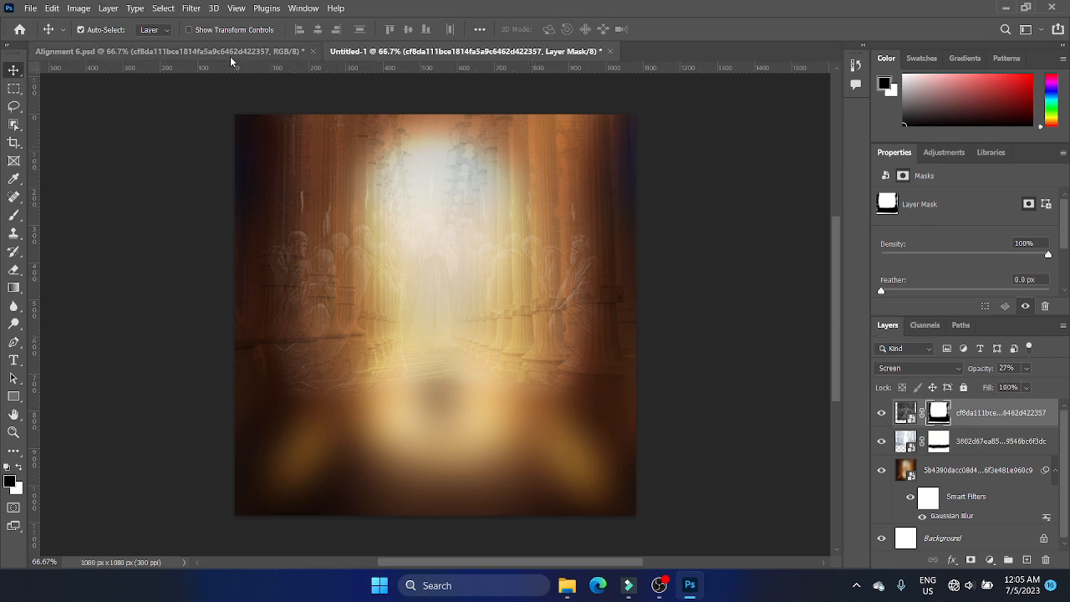
Browse the Baackgrounds folder for the next background image and examine the lower half of the flyer in Alignment 6.psd up close.
{"action": "left_click", "coordinate": [576, 586]}
{"action": "scroll", "coordinate": [753, 358], "scroll_direction": "down", "scroll_amount": 3}
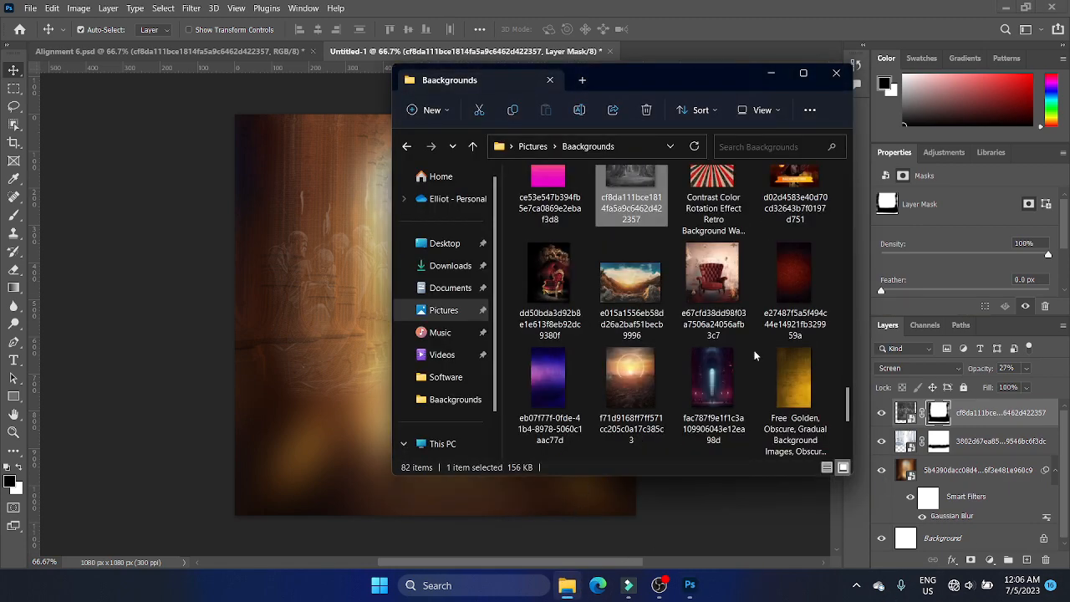
{"action": "scroll", "coordinate": [727, 359], "scroll_direction": "down", "scroll_amount": 2}
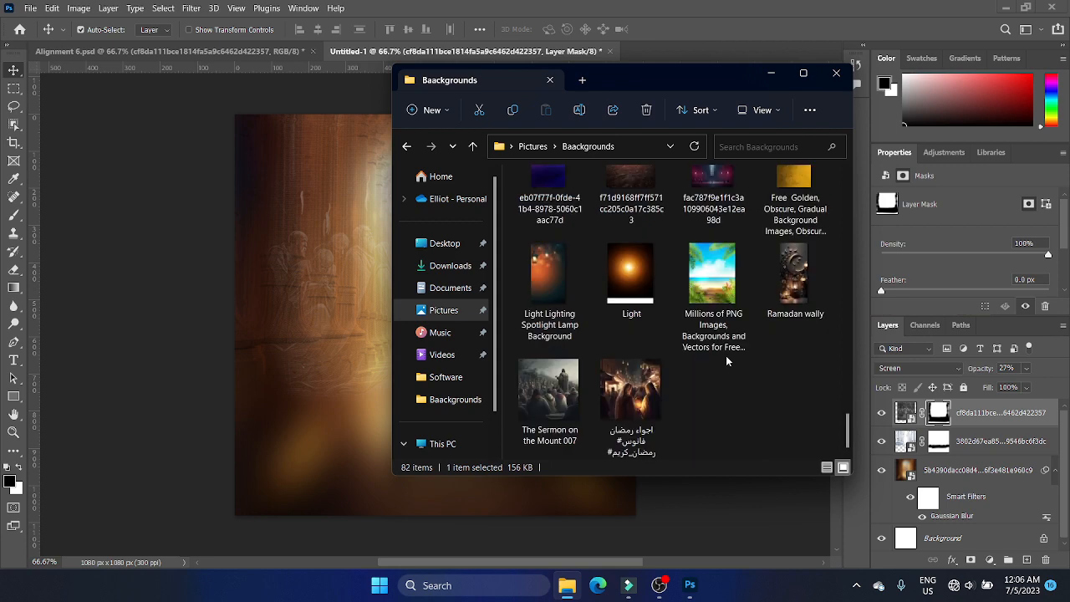
{"action": "scroll", "coordinate": [726, 356], "scroll_direction": "up", "scroll_amount": 5}
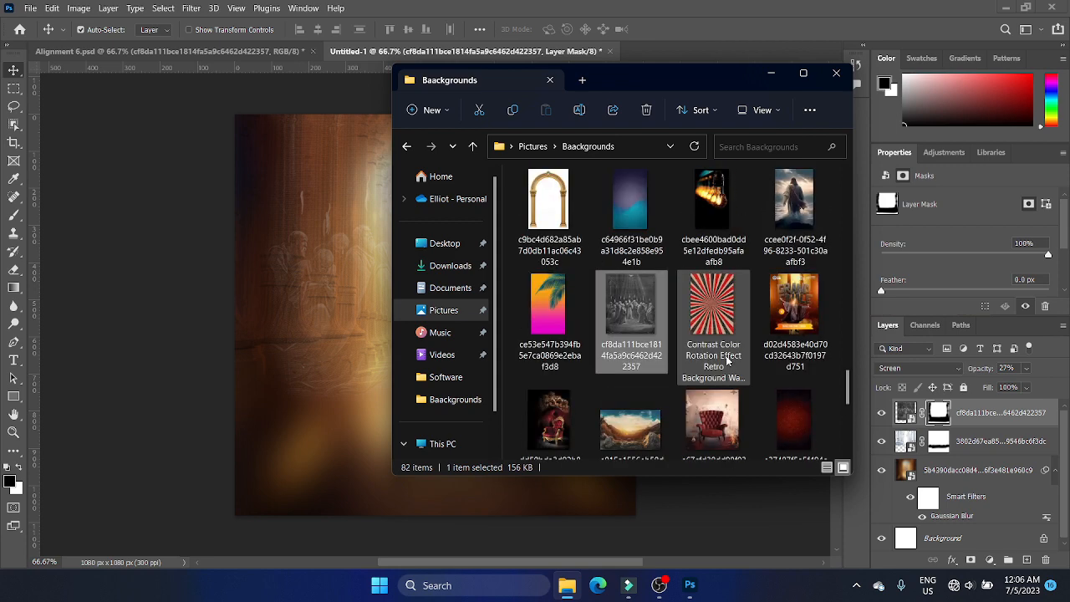
{"action": "scroll", "coordinate": [726, 359], "scroll_direction": "up", "scroll_amount": 4}
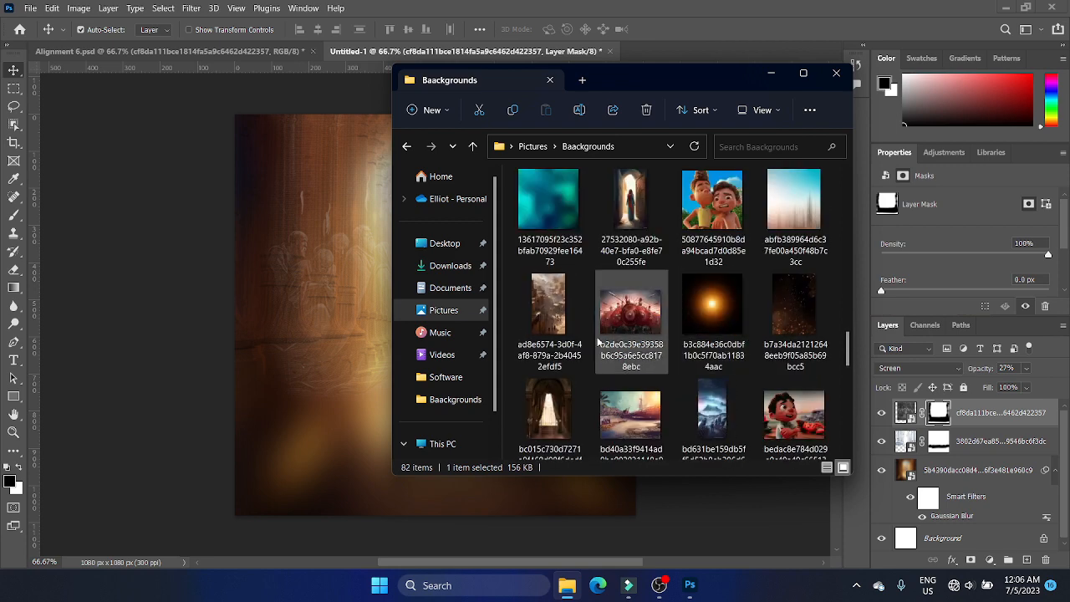
{"action": "left_click", "coordinate": [273, 290]}
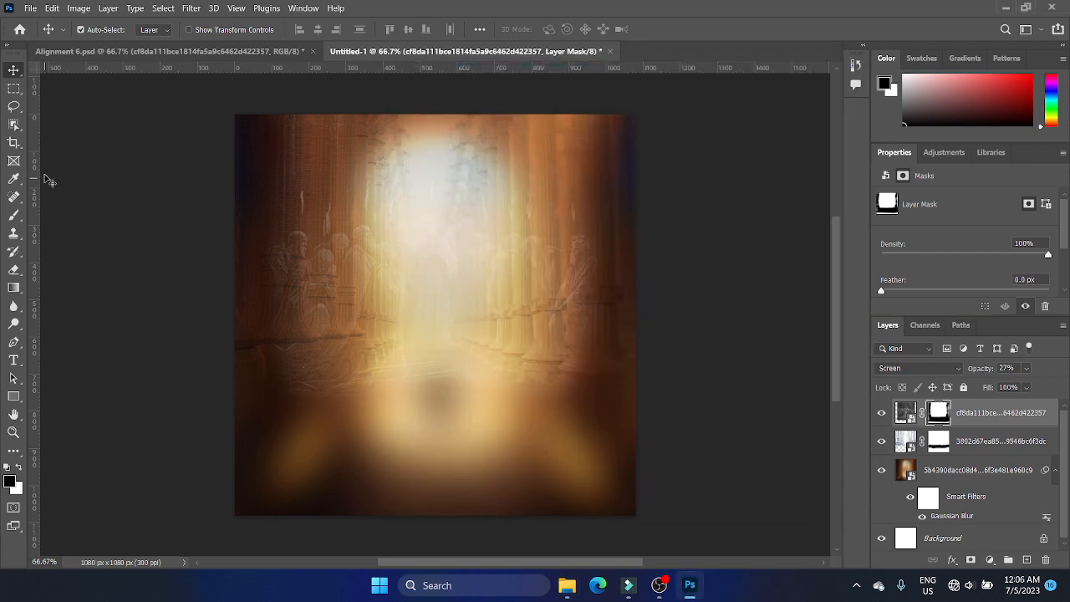
{"action": "left_click", "coordinate": [133, 52]}
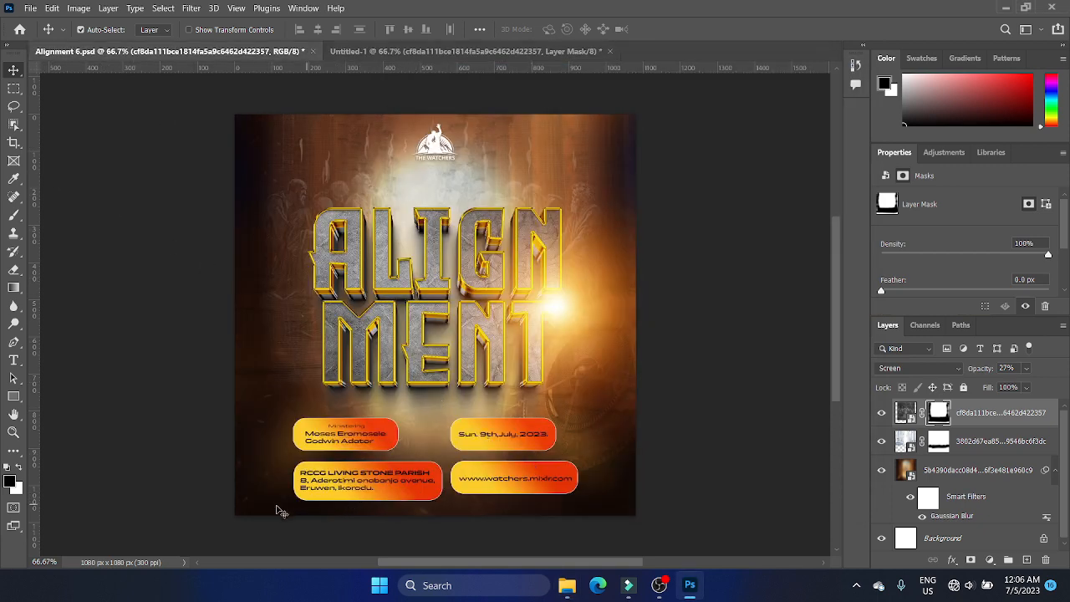
{"action": "key", "text": "ctrl+plus"}
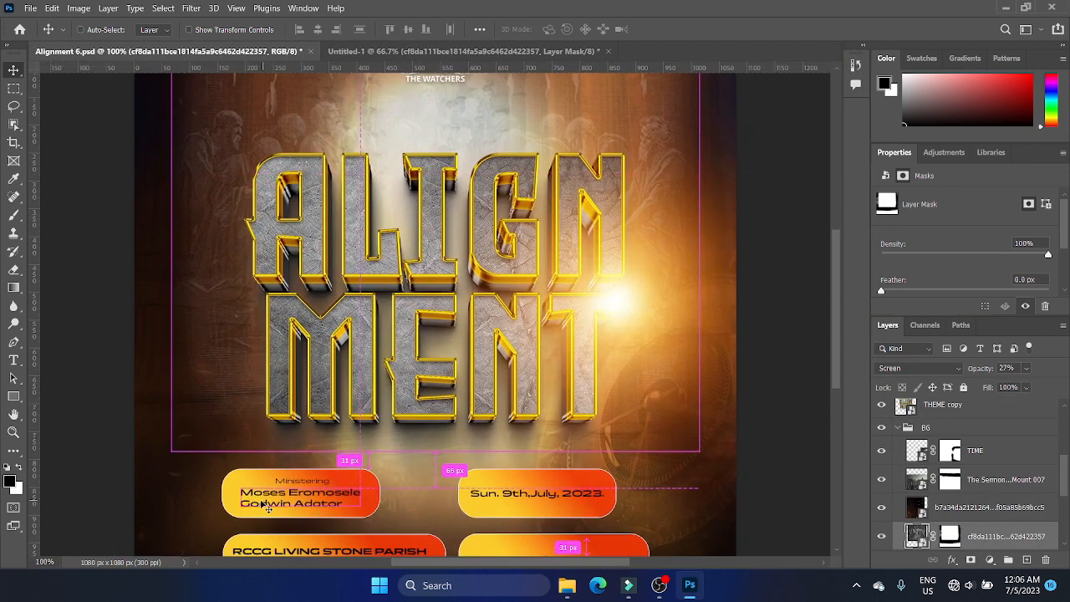
{"action": "scroll", "coordinate": [190, 513], "scroll_direction": "down", "scroll_amount": 3}
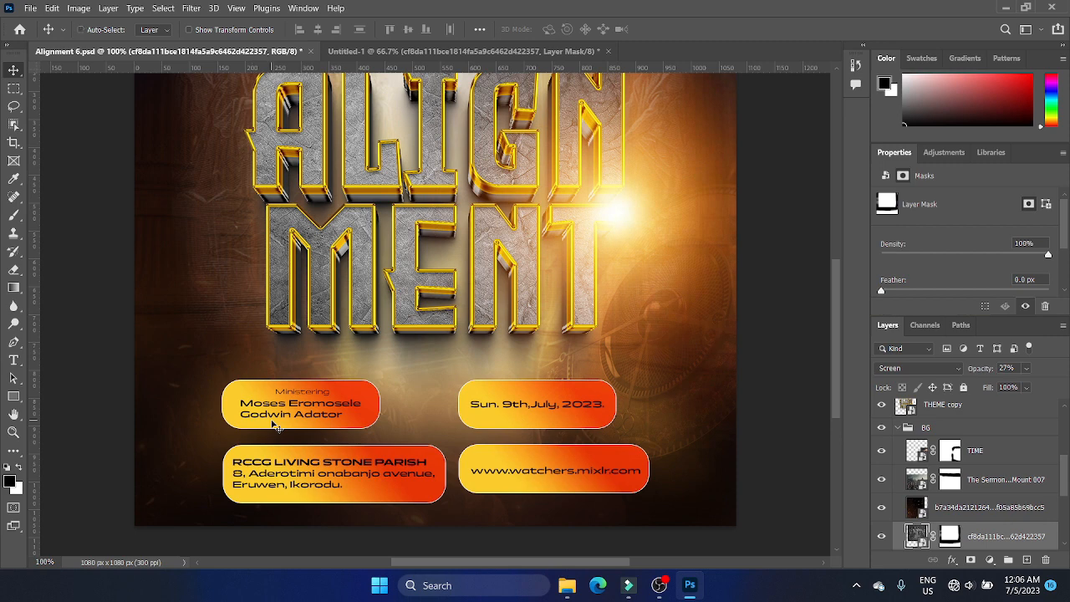
{"action": "key", "text": "ctrl+0"}
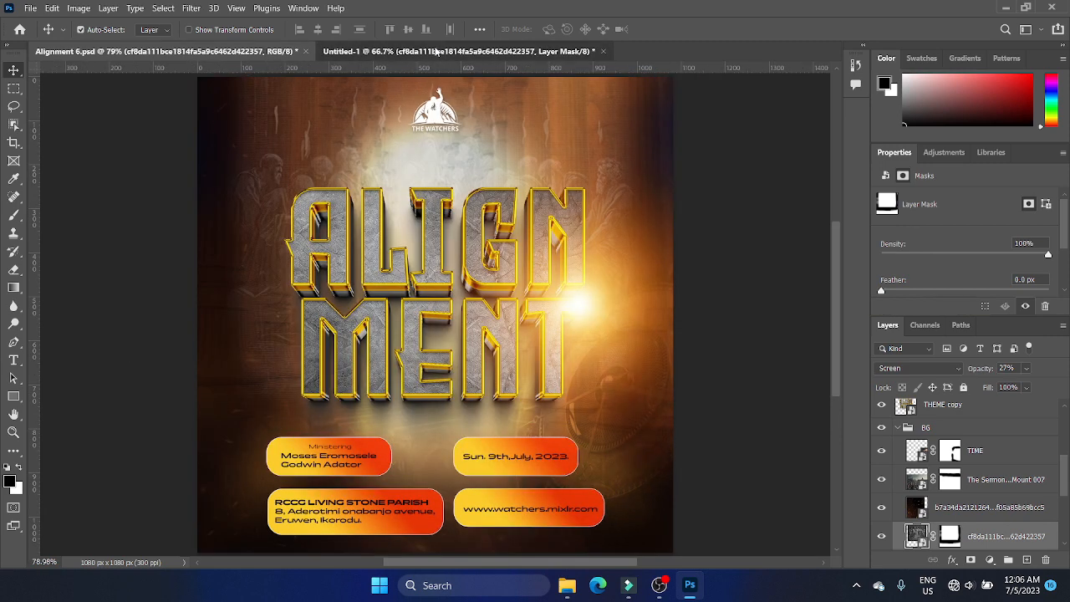
{"action": "left_click", "coordinate": [435, 51]}
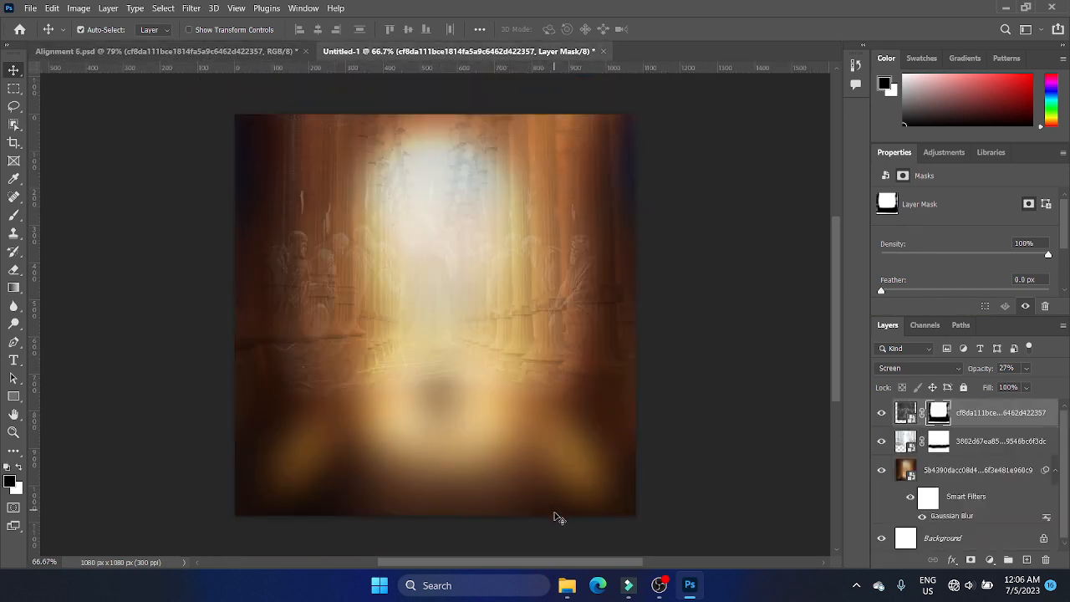
Find the sparks image b7a34da21212648eeb9f05a85b69bcc5 in the Baackgrounds folder and place it in Untitled-1.
{"action": "left_click", "coordinate": [567, 585]}
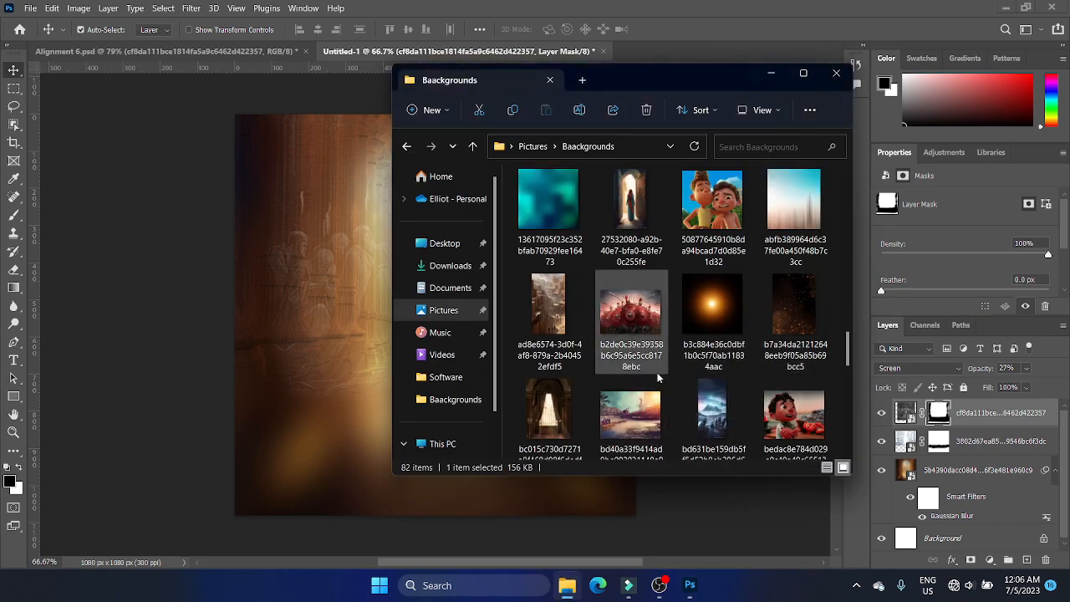
{"action": "scroll", "coordinate": [658, 378], "scroll_direction": "up", "scroll_amount": 10}
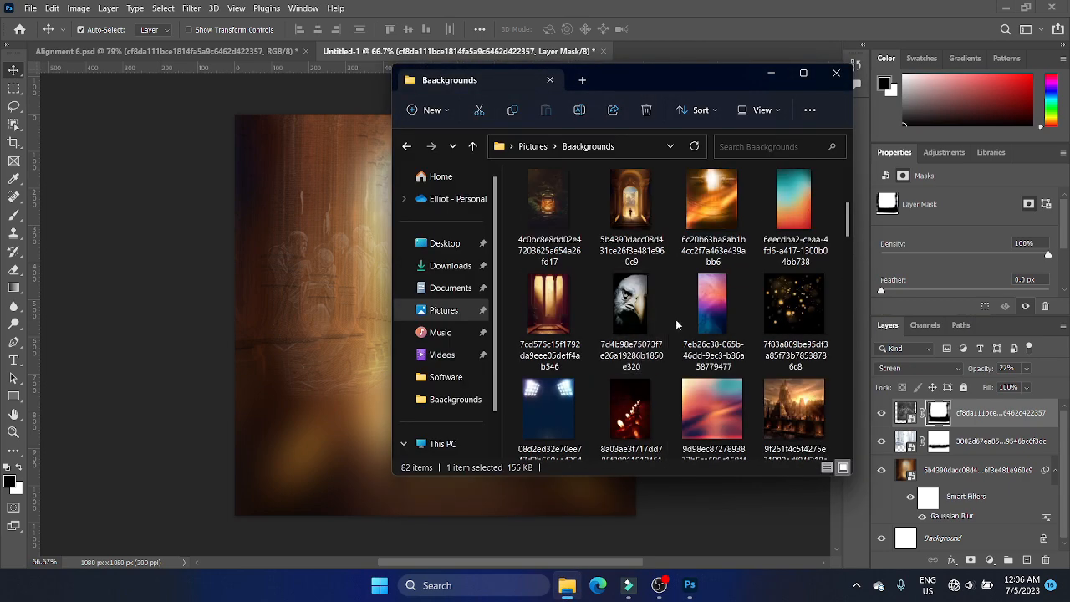
{"action": "scroll", "coordinate": [677, 325], "scroll_direction": "up", "scroll_amount": 3}
{"action": "scroll", "coordinate": [677, 324], "scroll_direction": "down", "scroll_amount": 15}
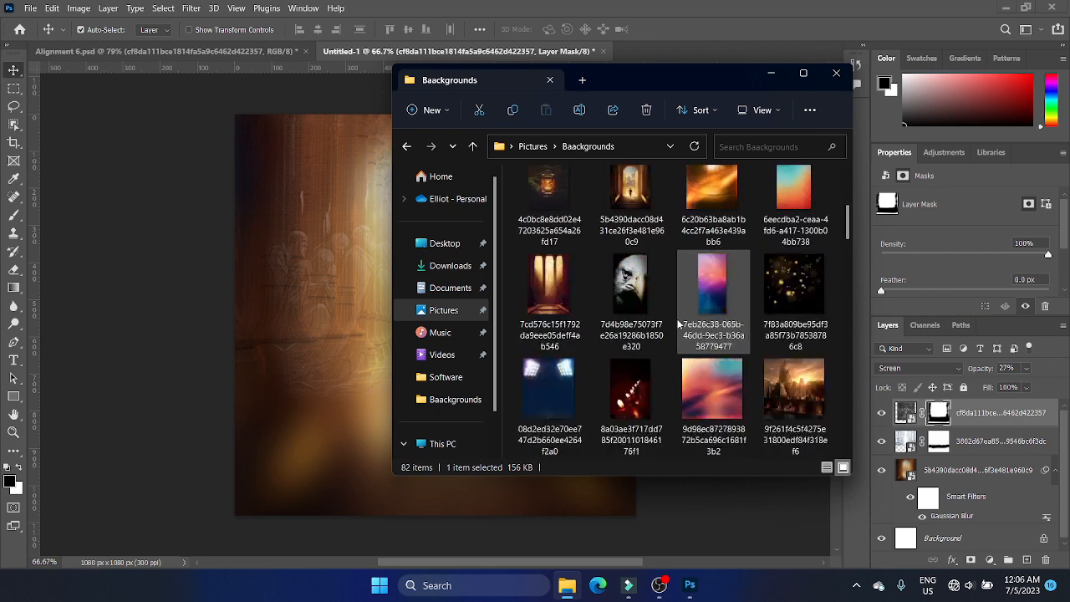
{"action": "scroll", "coordinate": [677, 324], "scroll_direction": "down", "scroll_amount": 10}
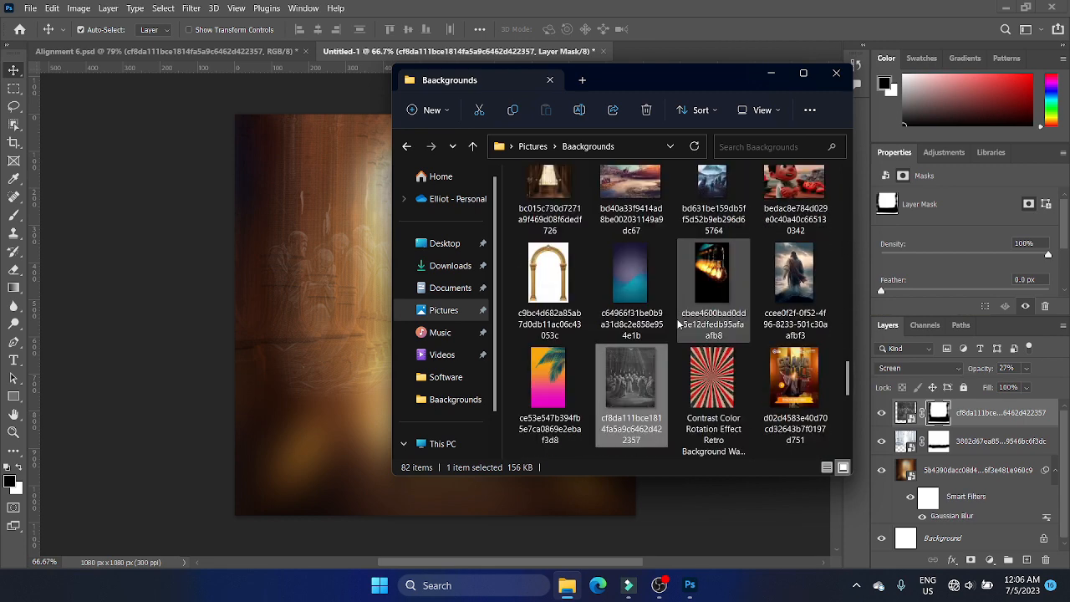
{"action": "scroll", "coordinate": [677, 324], "scroll_direction": "up", "scroll_amount": 15}
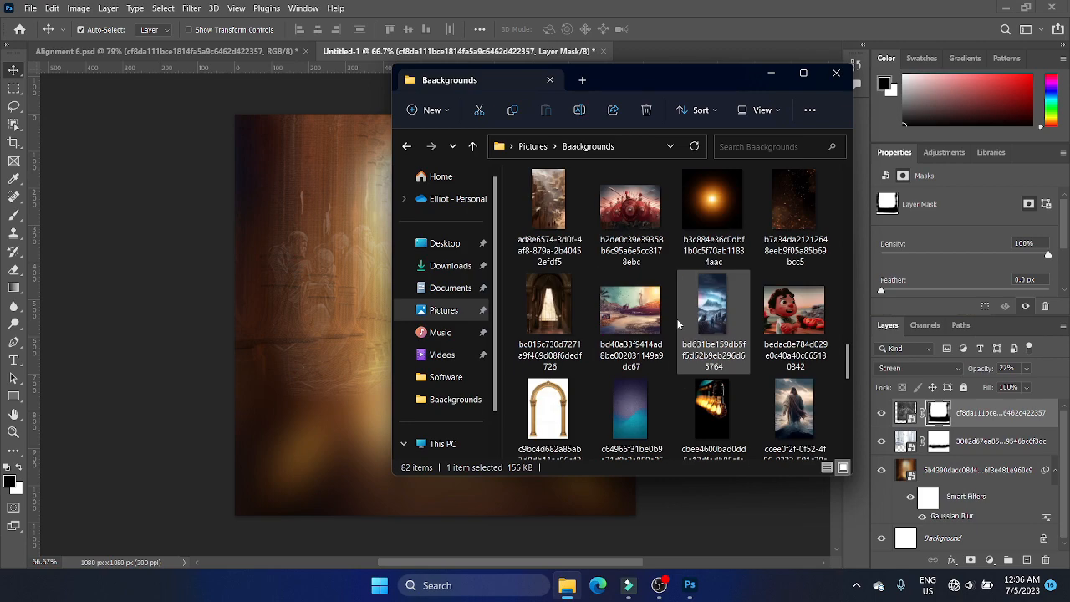
{"action": "scroll", "coordinate": [676, 324], "scroll_direction": "down", "scroll_amount": 8}
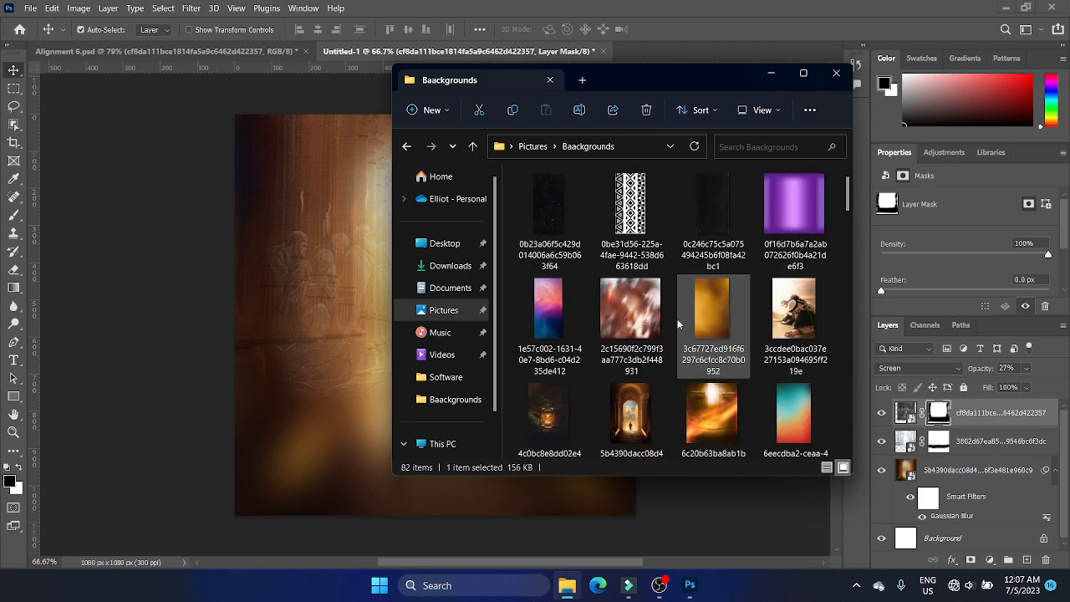
{"action": "scroll", "coordinate": [677, 324], "scroll_direction": "down", "scroll_amount": 1}
{"action": "left_click", "coordinate": [790, 297]}
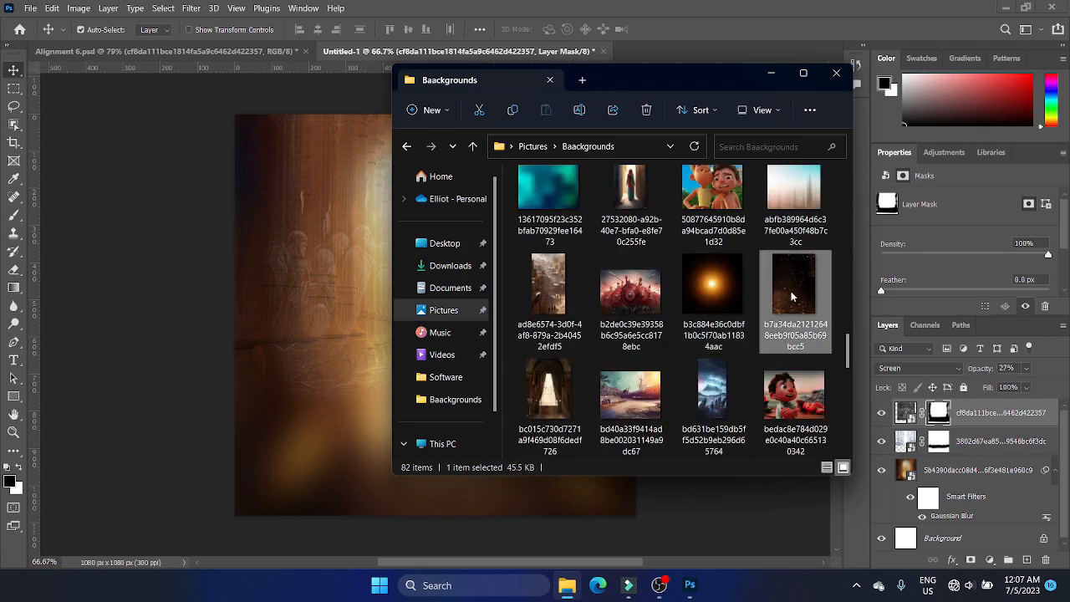
{"action": "left_click_drag", "start_coordinate": [791, 297], "coordinate": [372, 345]}
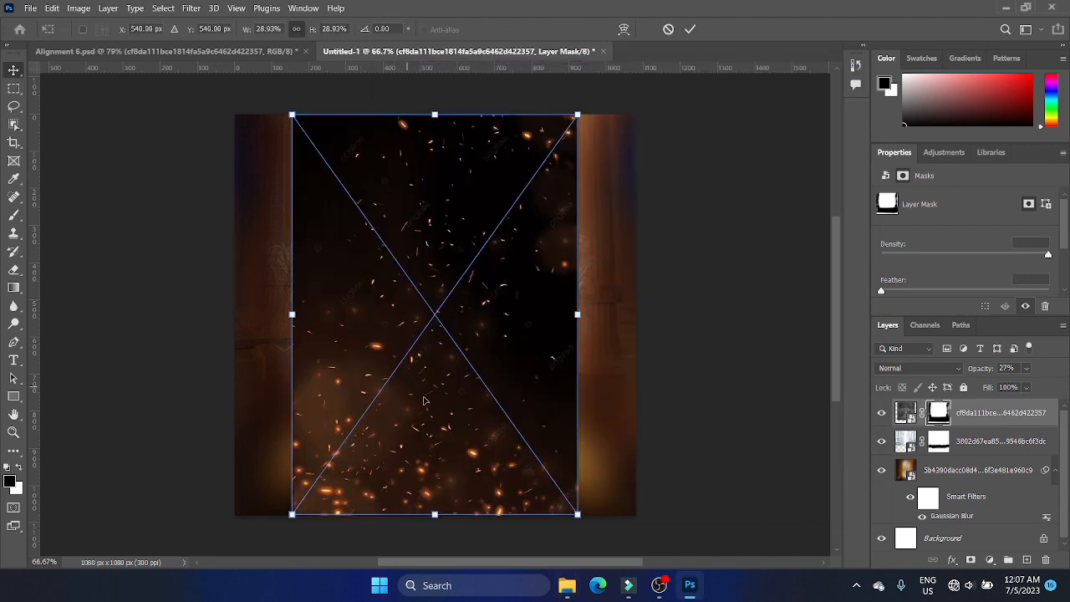
Scale the placed sparks image to about 41% and position it to cover the whole canvas, extending past the upper and lower edges.
{"action": "left_click_drag", "start_coordinate": [416, 404], "coordinate": [307, 218]}
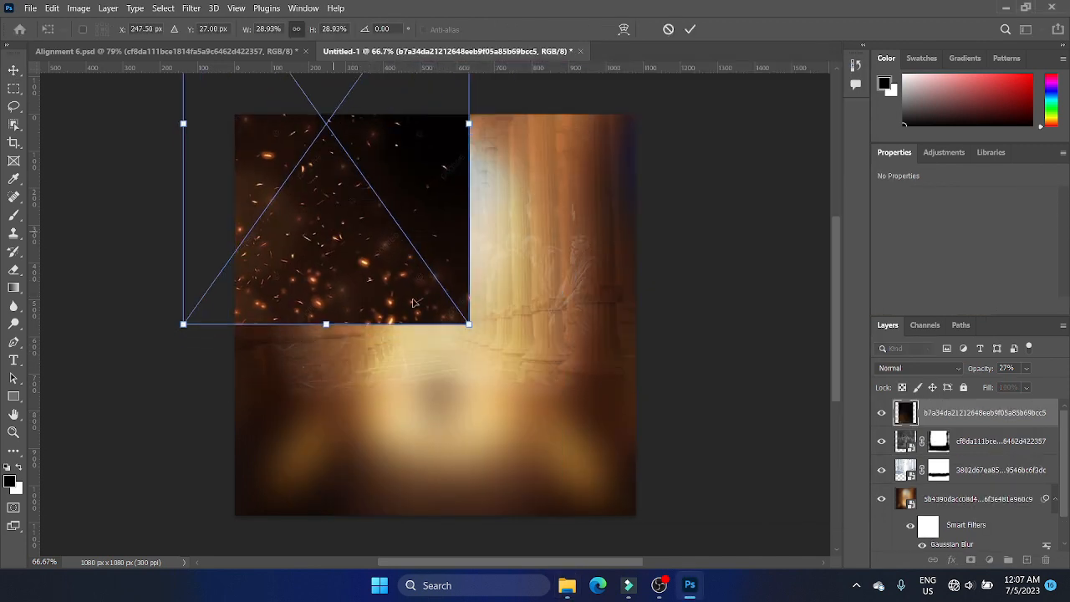
{"action": "left_click_drag", "start_coordinate": [476, 335], "coordinate": [620, 481]}
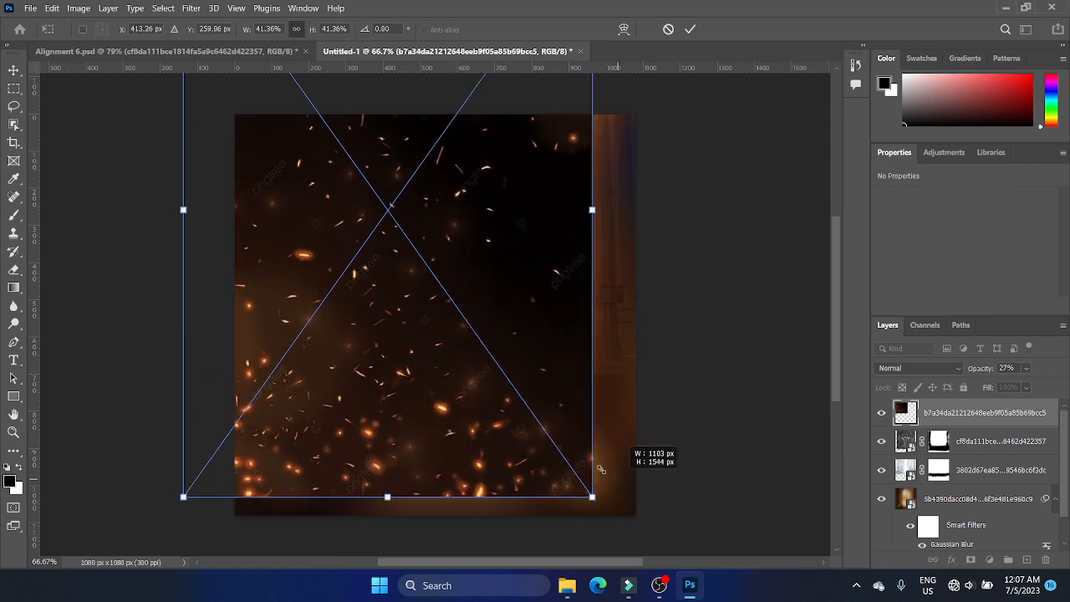
{"action": "left_click_drag", "start_coordinate": [431, 353], "coordinate": [456, 376]}
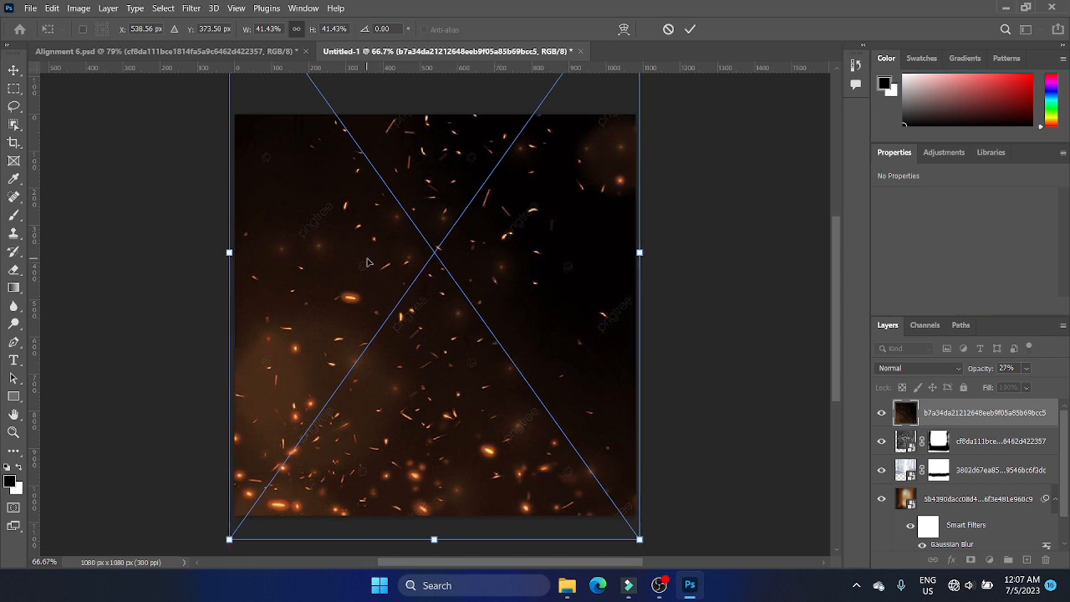
{"action": "key", "text": "Return"}
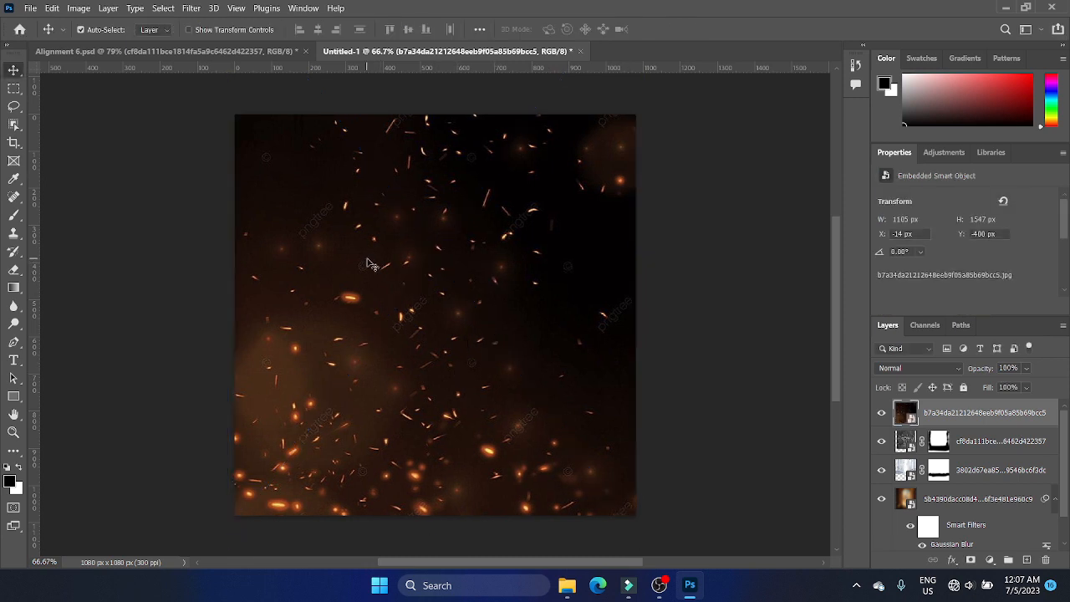
Set the sparks layer's blend mode to Screen and reduce its opacity to 10%.
{"action": "left_click", "coordinate": [946, 371]}
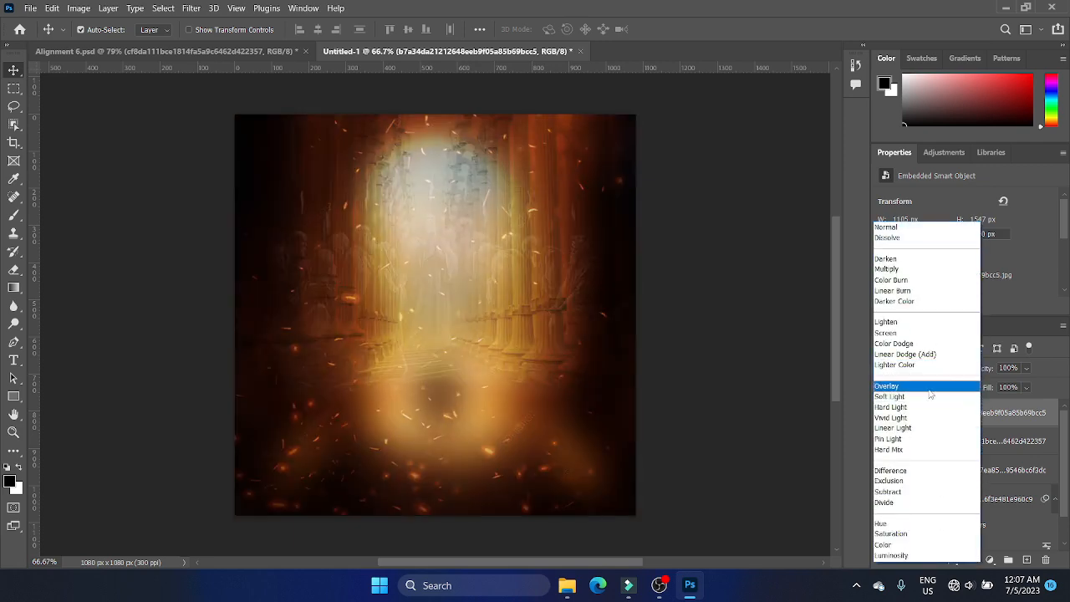
{"action": "left_click", "coordinate": [915, 332]}
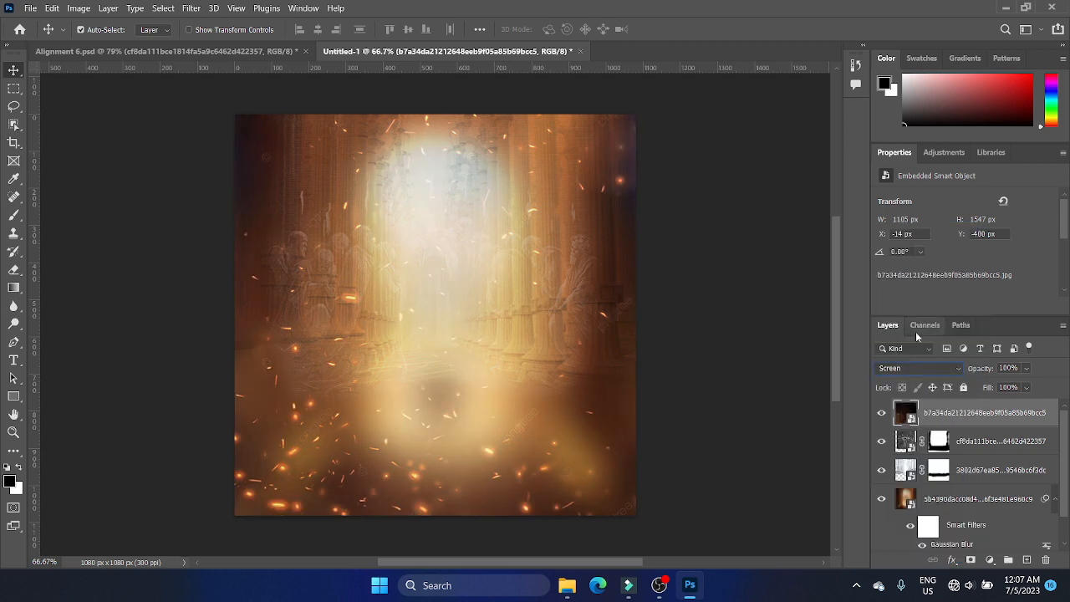
{"action": "left_click", "coordinate": [1027, 368]}
{"action": "left_click_drag", "start_coordinate": [1024, 387], "coordinate": [983, 387]}
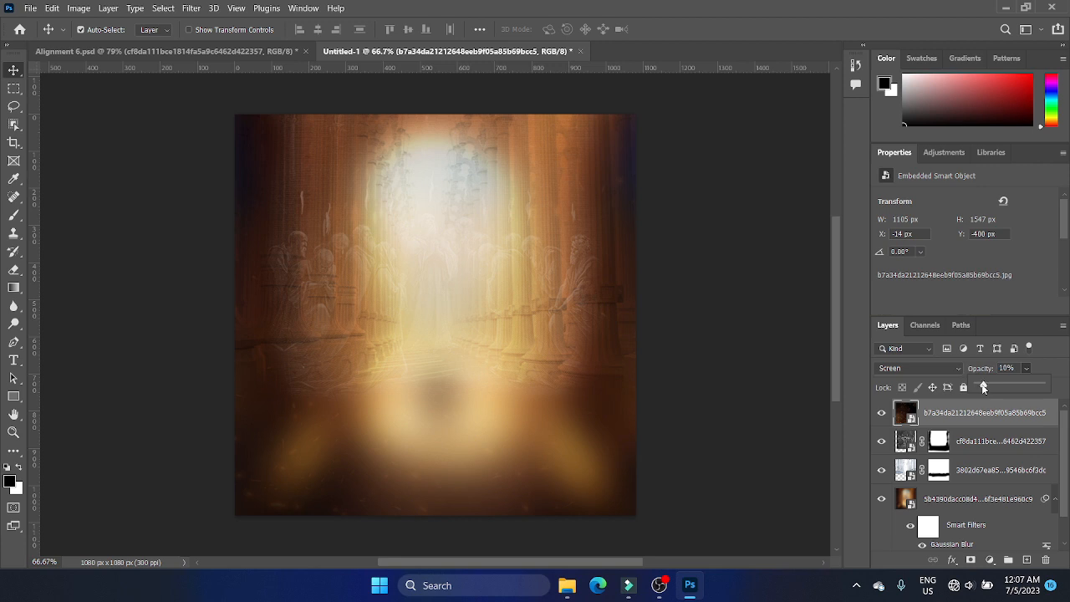
{"action": "key", "text": "Return"}
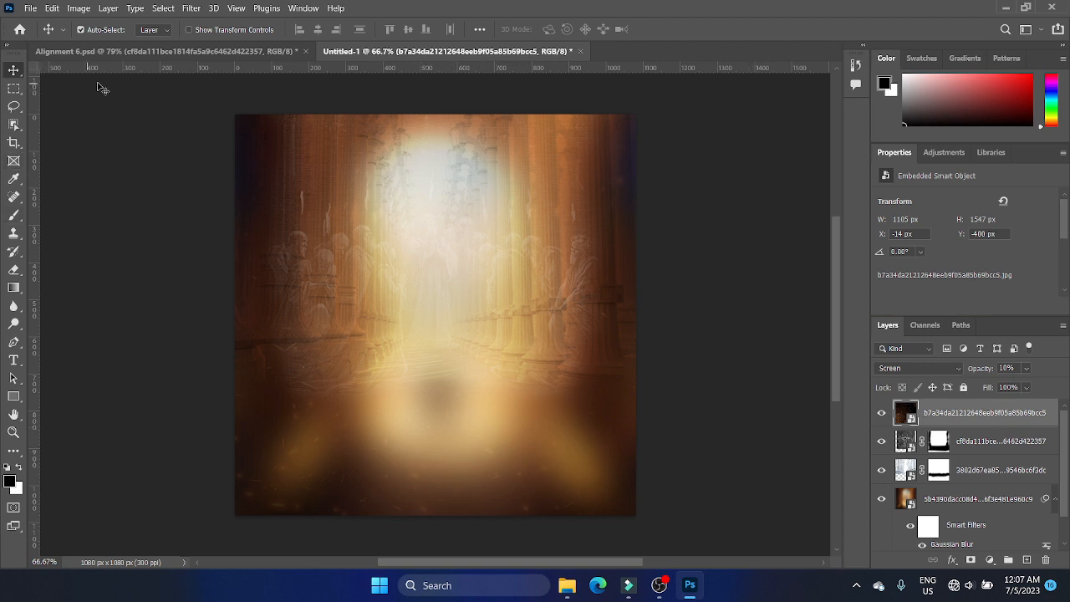
Examine the lower part of the flyer and the Brightness/Contrast 1 adjustment layer's settings in Alignment 6.psd, and return to Untitled-1.
{"action": "left_click", "coordinate": [167, 52]}
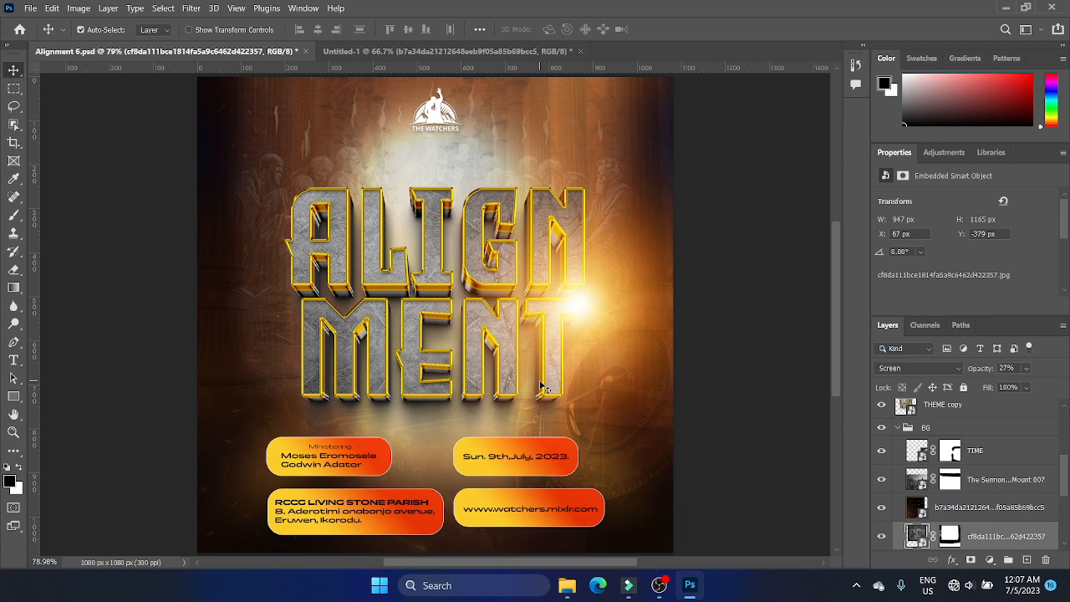
{"action": "scroll", "coordinate": [440, 364], "scroll_direction": "up", "scroll_amount": 2}
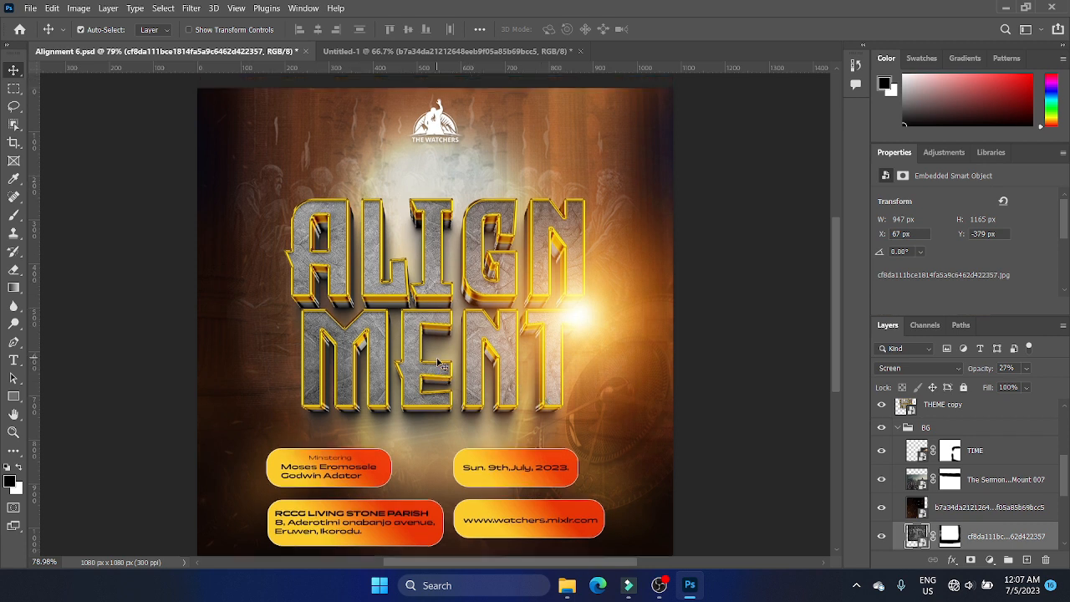
{"action": "scroll", "coordinate": [440, 363], "scroll_direction": "down", "scroll_amount": 1}
{"action": "scroll", "coordinate": [415, 371], "scroll_direction": "down", "scroll_amount": 2}
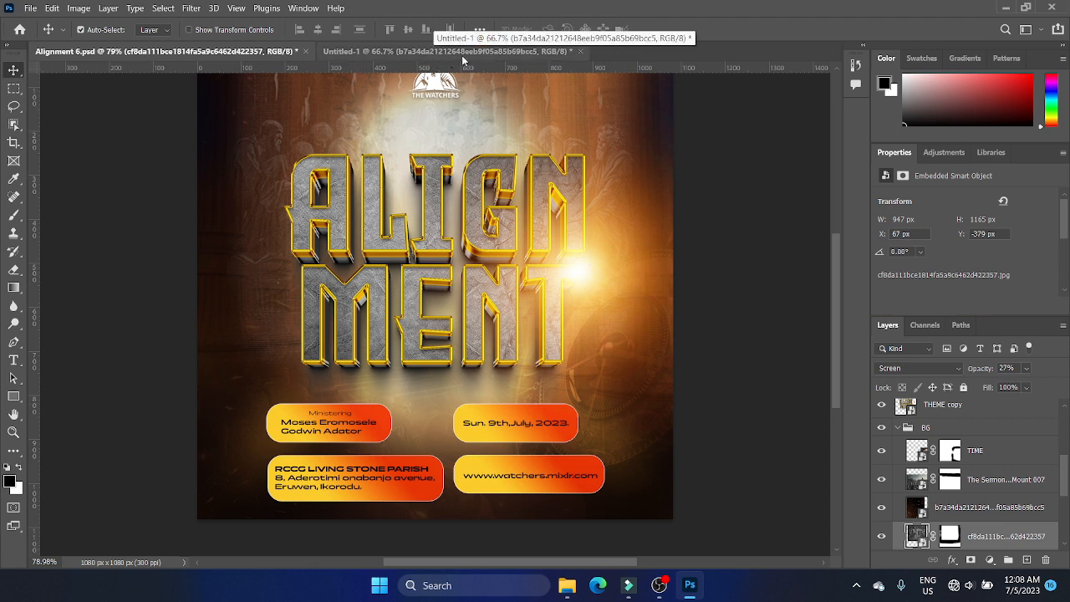
{"action": "scroll", "coordinate": [966, 469], "scroll_direction": "down", "scroll_amount": 2}
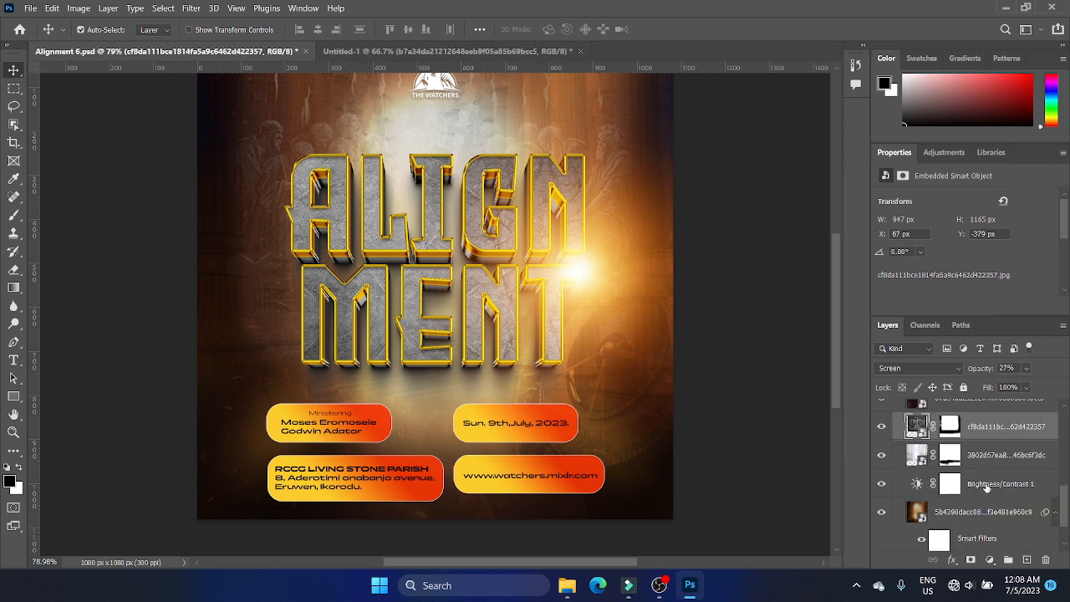
{"action": "left_click", "coordinate": [994, 488]}
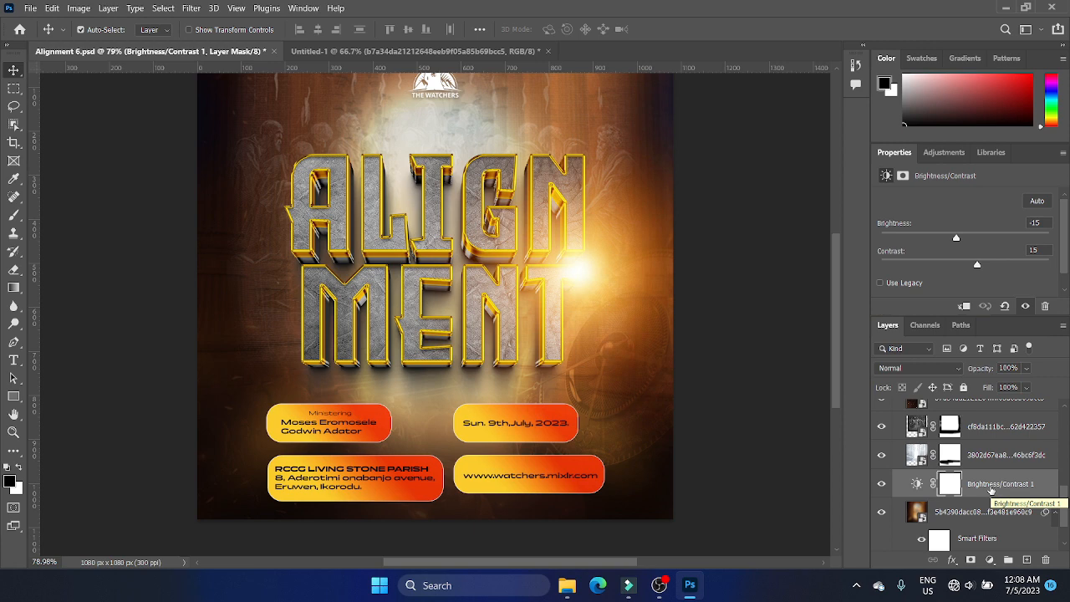
{"action": "left_click", "coordinate": [473, 50]}
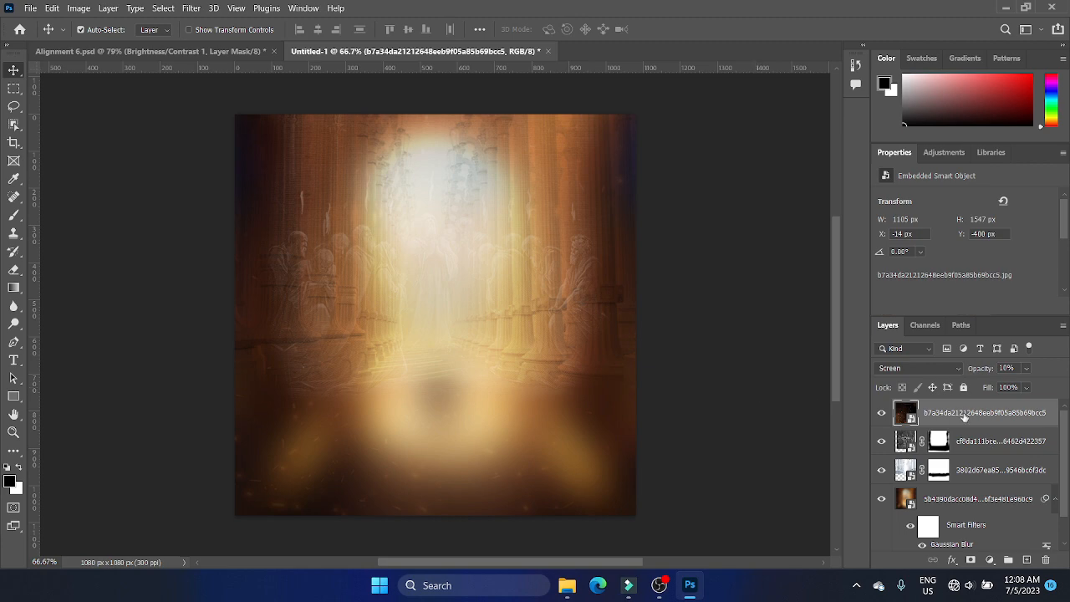
Look through the Baackgrounds folder for a clock image to add to the background.
{"action": "left_click", "coordinate": [567, 585]}
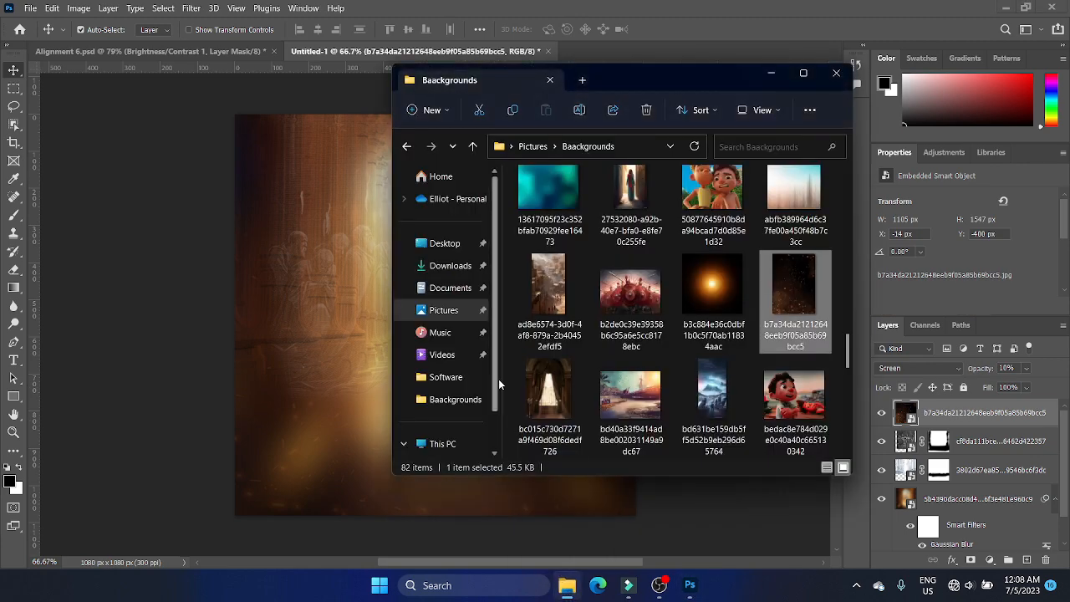
{"action": "scroll", "coordinate": [677, 330], "scroll_direction": "down", "scroll_amount": 1}
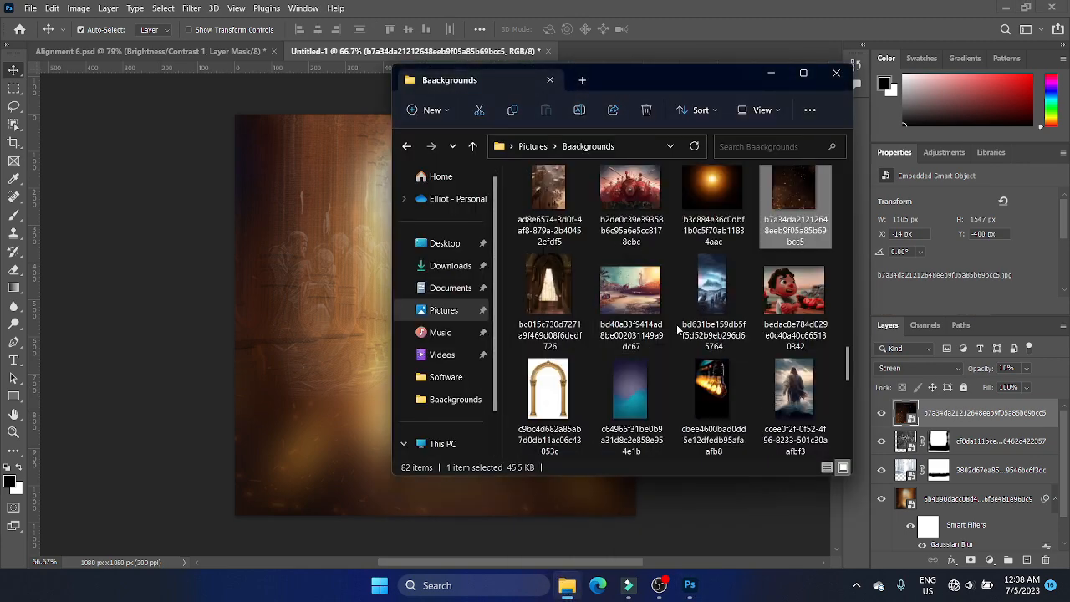
{"action": "scroll", "coordinate": [676, 330], "scroll_direction": "down", "scroll_amount": 5}
{"action": "scroll", "coordinate": [677, 330], "scroll_direction": "up", "scroll_amount": 4}
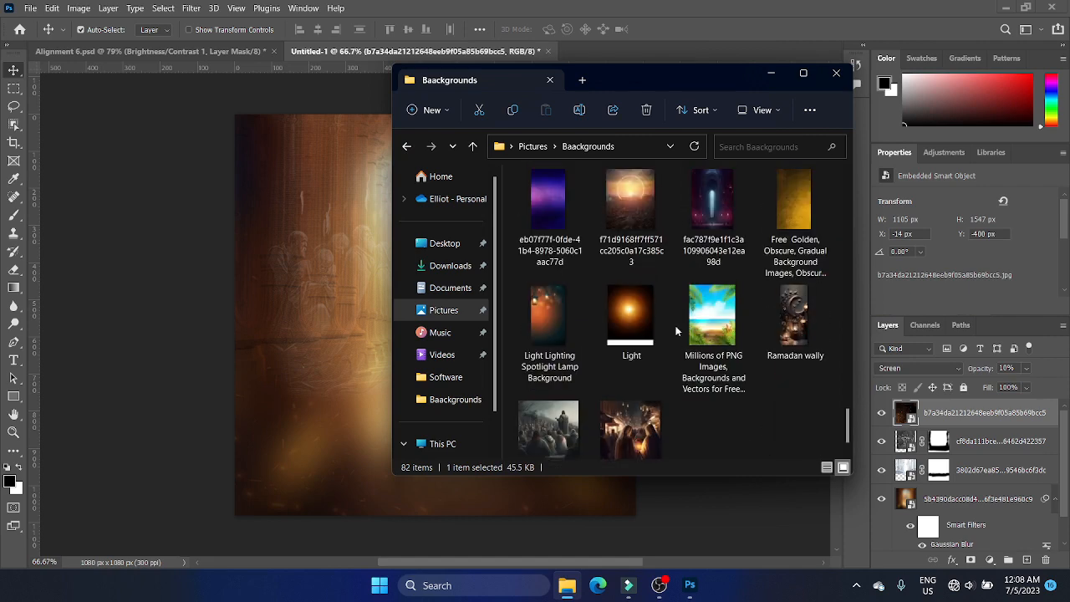
{"action": "scroll", "coordinate": [677, 330], "scroll_direction": "up", "scroll_amount": 6}
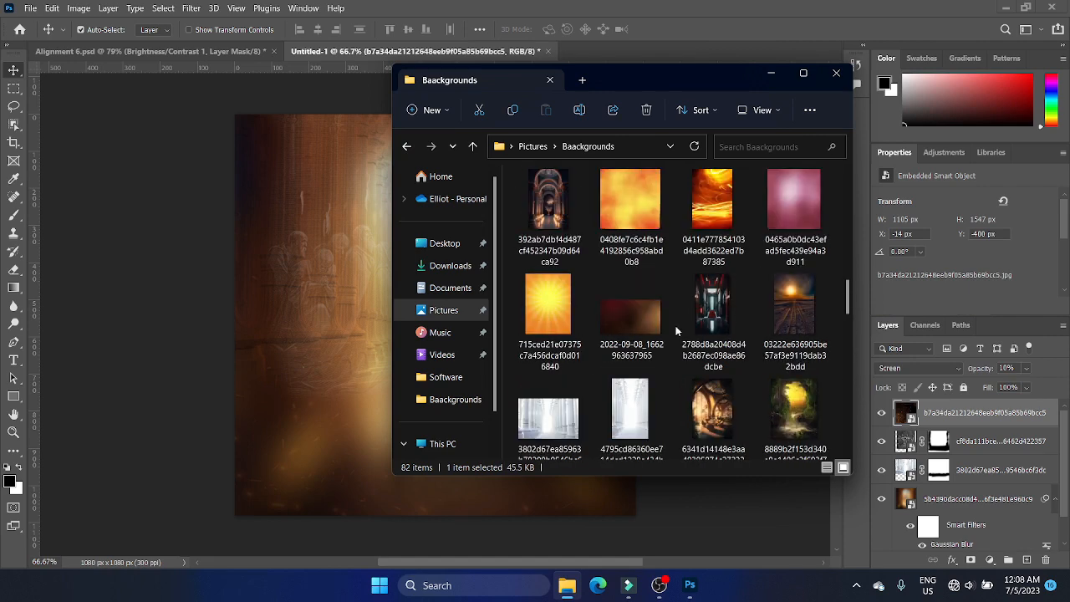
{"action": "scroll", "coordinate": [677, 331], "scroll_direction": "up", "scroll_amount": 4}
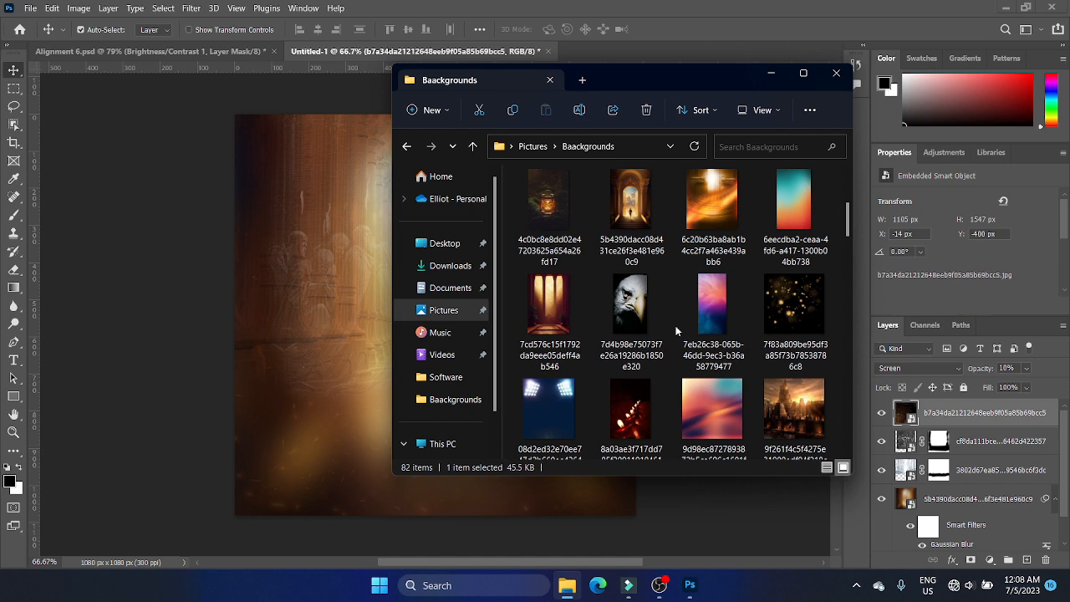
{"action": "scroll", "coordinate": [677, 331], "scroll_direction": "up", "scroll_amount": 3}
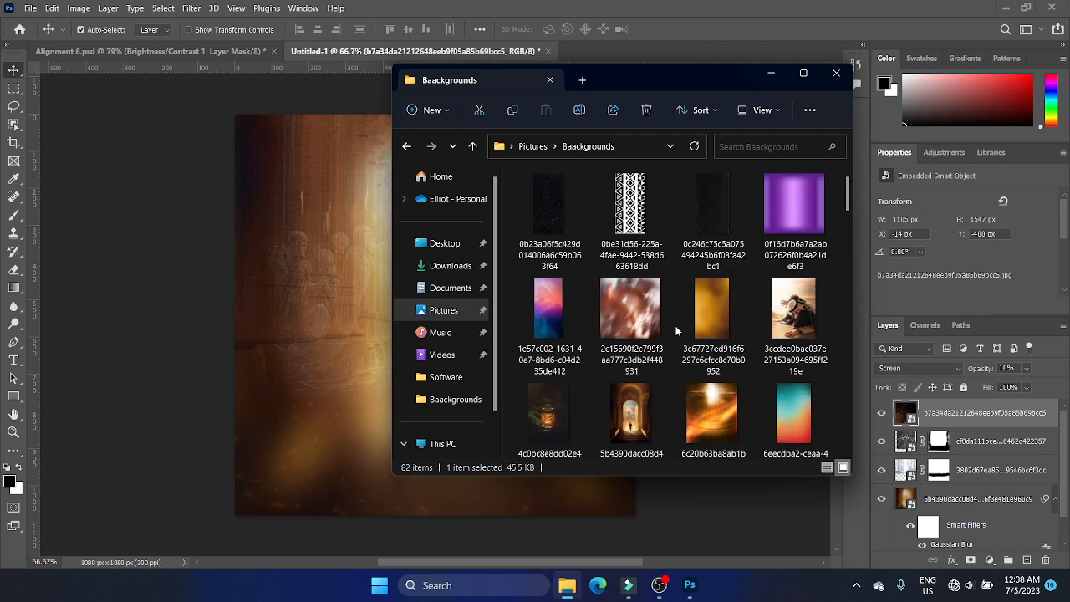
Preview the images in the Downloads folder and place the clock image fadf3fc5-14cb-431b-9315-fb2b8485338f in Untitled-1.
{"action": "left_click", "coordinate": [451, 264]}
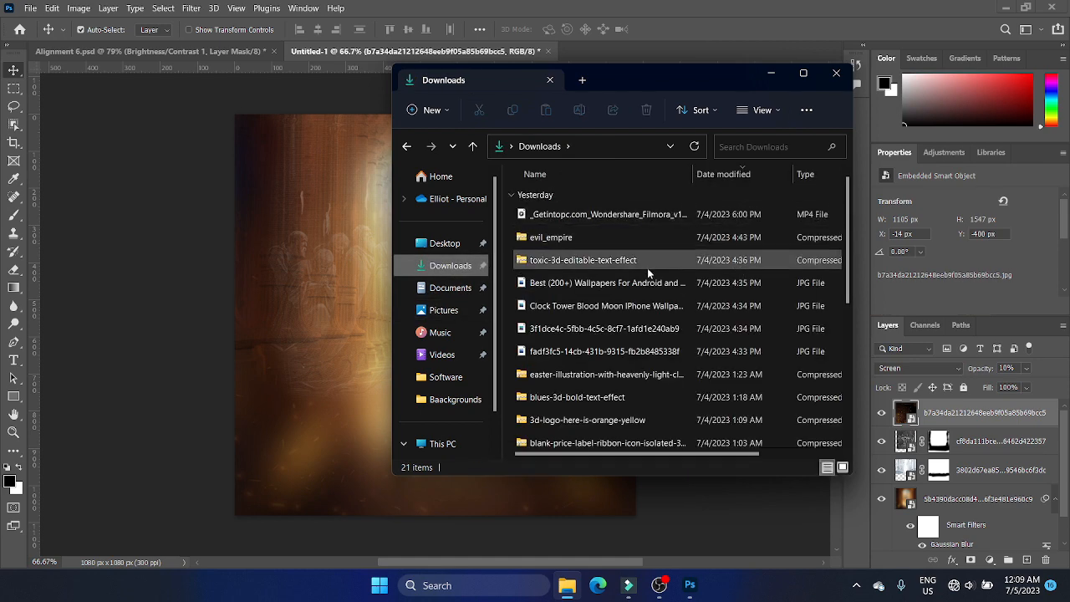
{"action": "double_click", "coordinate": [637, 329]}
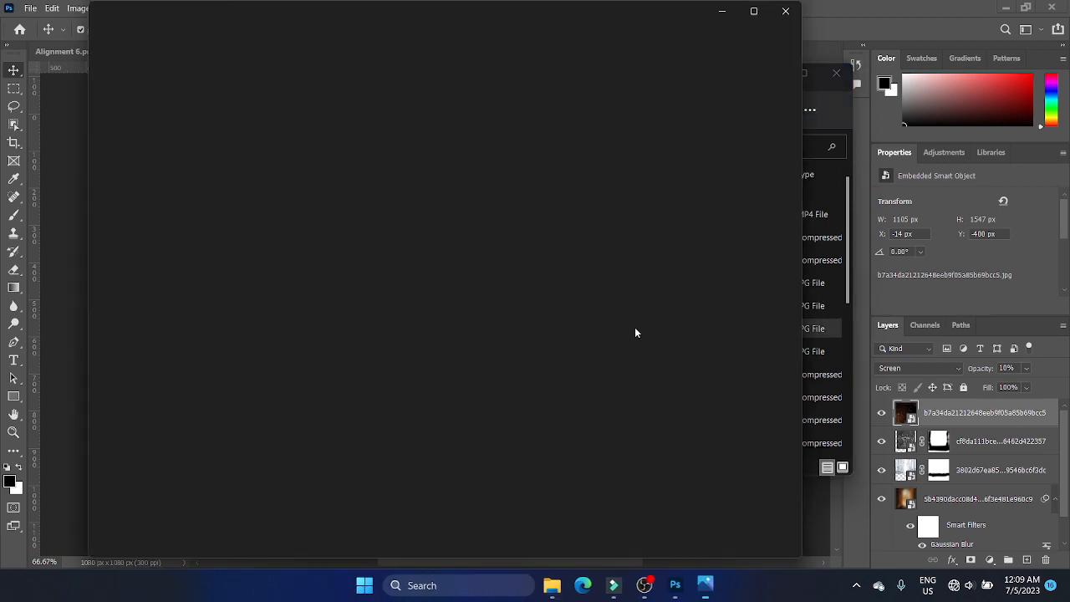
{"action": "key", "text": "Right"}
{"action": "key", "text": "Right"}
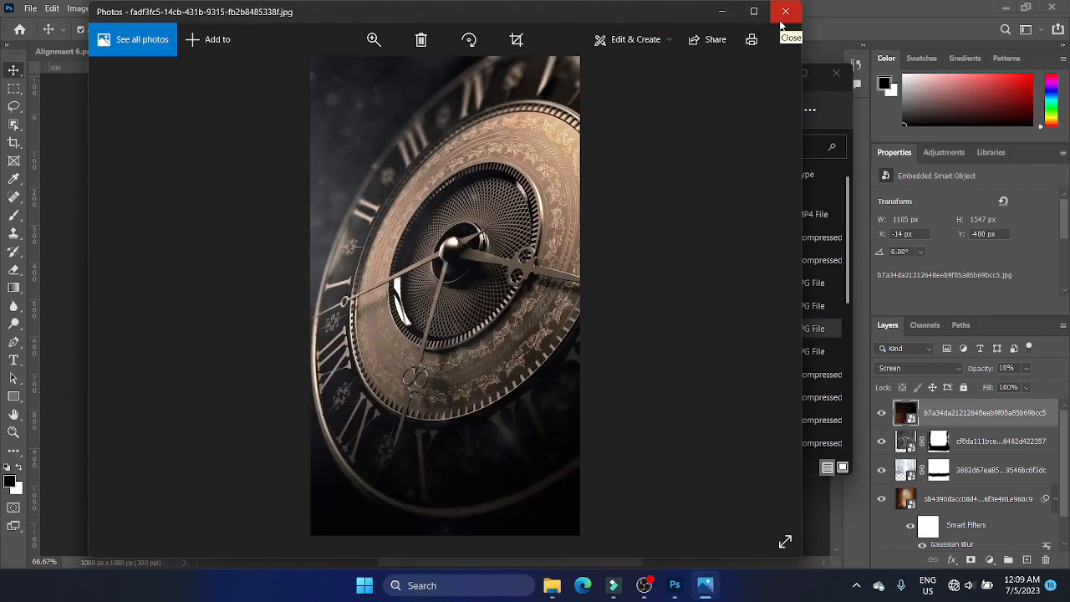
{"action": "left_click", "coordinate": [783, 39]}
{"action": "left_click", "coordinate": [443, 227]}
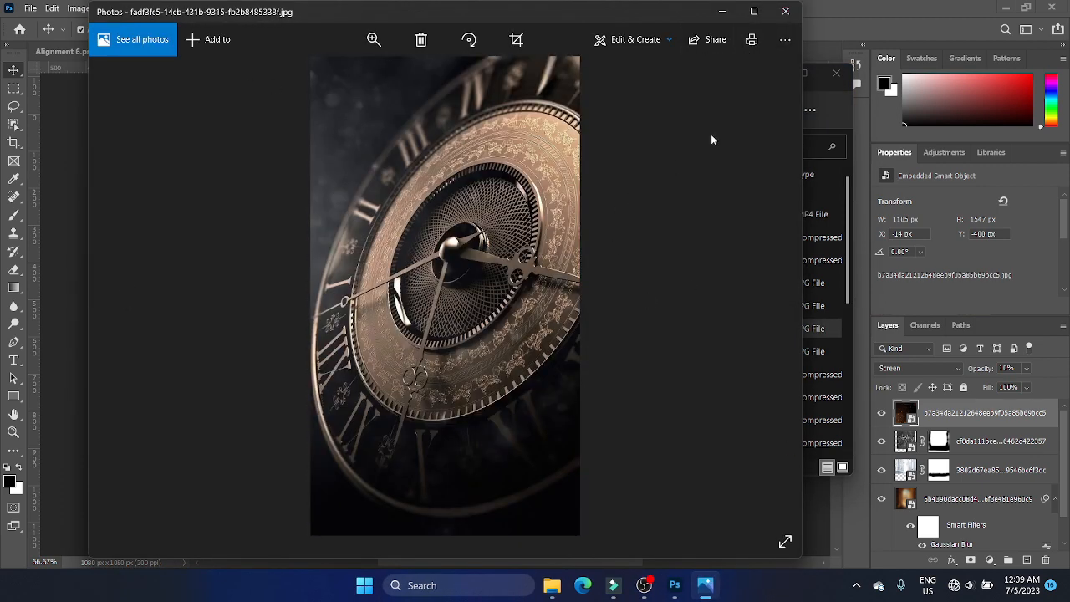
{"action": "left_click", "coordinate": [786, 11]}
{"action": "left_click_drag", "start_coordinate": [587, 355], "coordinate": [218, 301]}
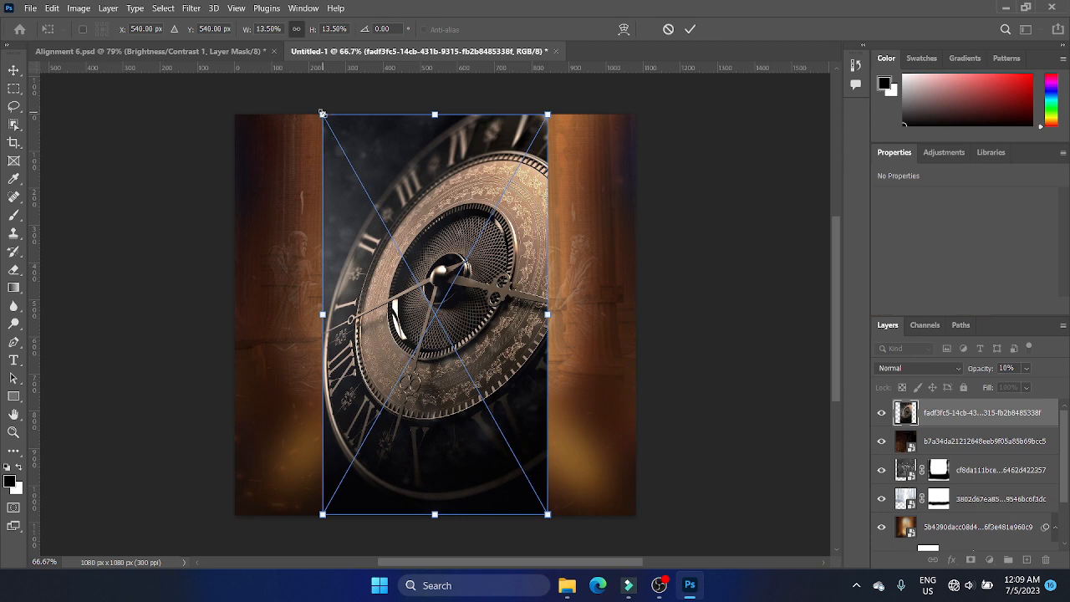
Scale the placed clock image to about 9.34% and position it over the canvas's right edge at about X 679 px, Y 228 px.
{"action": "left_click_drag", "start_coordinate": [323, 114], "coordinate": [361, 154]}
{"action": "left_click_drag", "start_coordinate": [474, 277], "coordinate": [556, 288]}
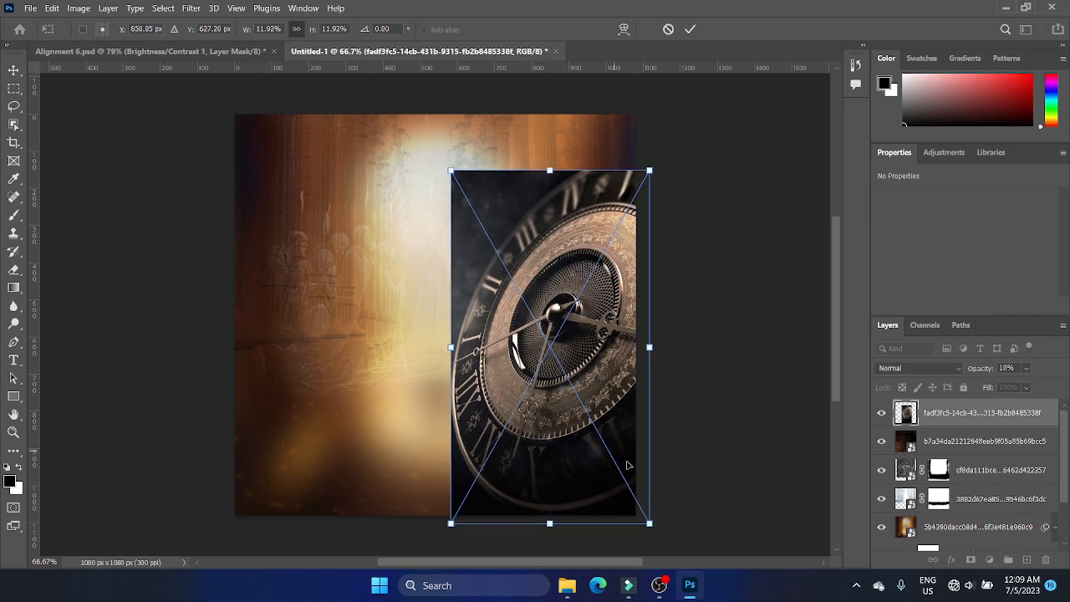
{"action": "left_click_drag", "start_coordinate": [649, 522], "coordinate": [628, 486]}
{"action": "left_click_drag", "start_coordinate": [551, 276], "coordinate": [552, 336]}
{"action": "left_click_drag", "start_coordinate": [465, 516], "coordinate": [481, 478]}
{"action": "key", "text": "Return"}
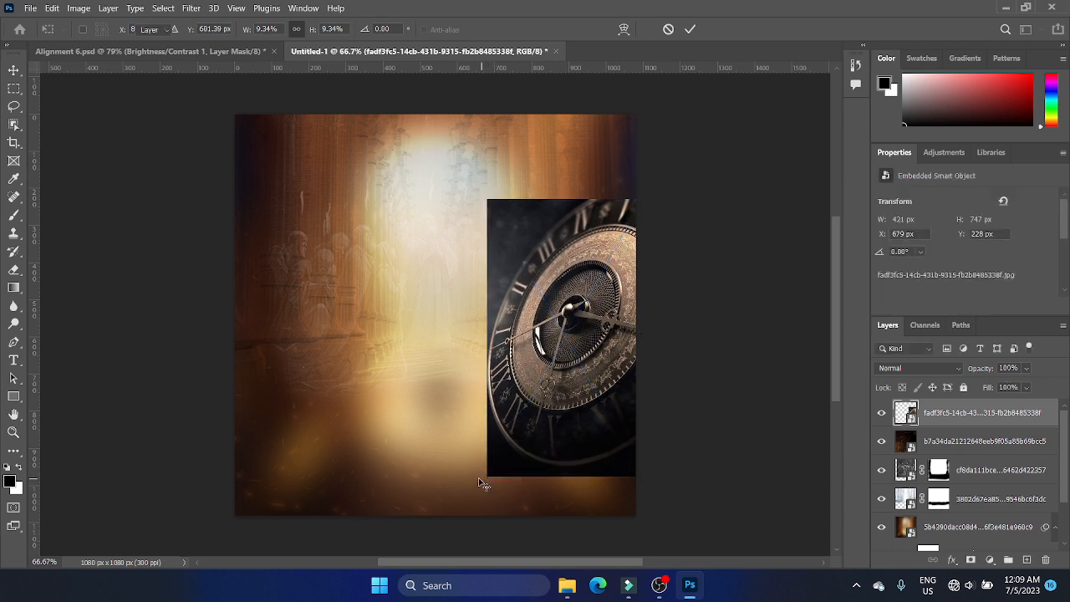
Blend the clock layer in Screen mode at 40% opacity and move it down to about Y 296 px.
{"action": "left_click", "coordinate": [934, 369]}
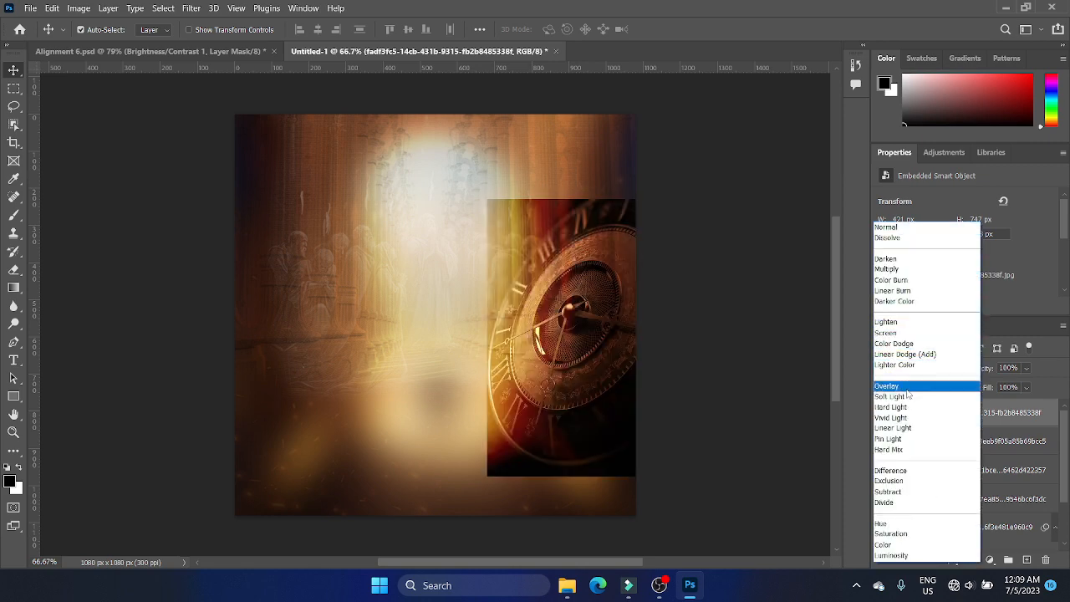
{"action": "left_click", "coordinate": [904, 337]}
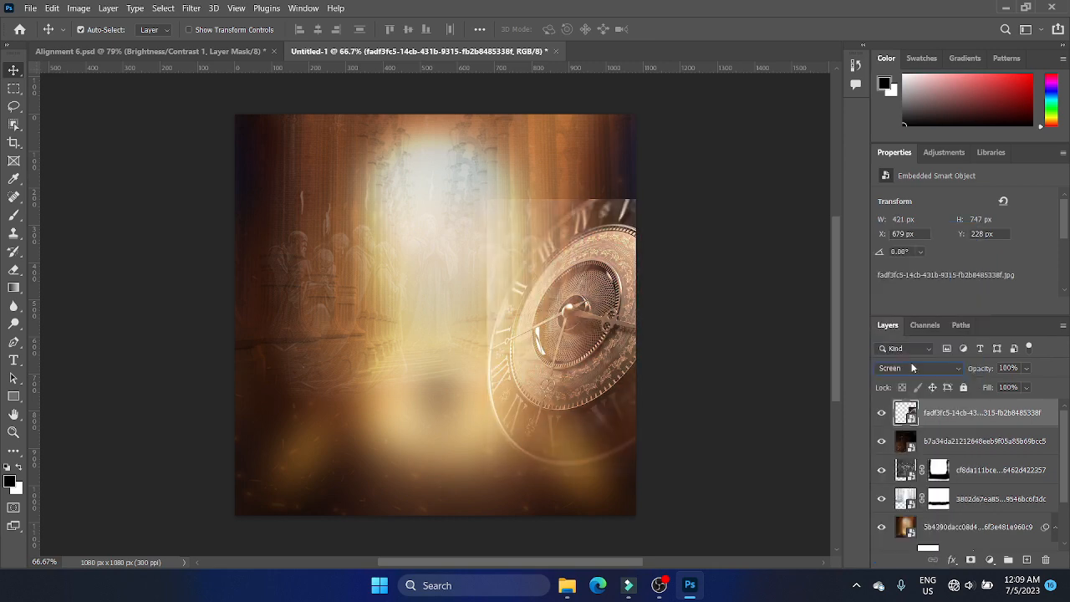
{"action": "left_click", "coordinate": [1026, 368]}
{"action": "left_click_drag", "start_coordinate": [1015, 384], "coordinate": [1002, 385]}
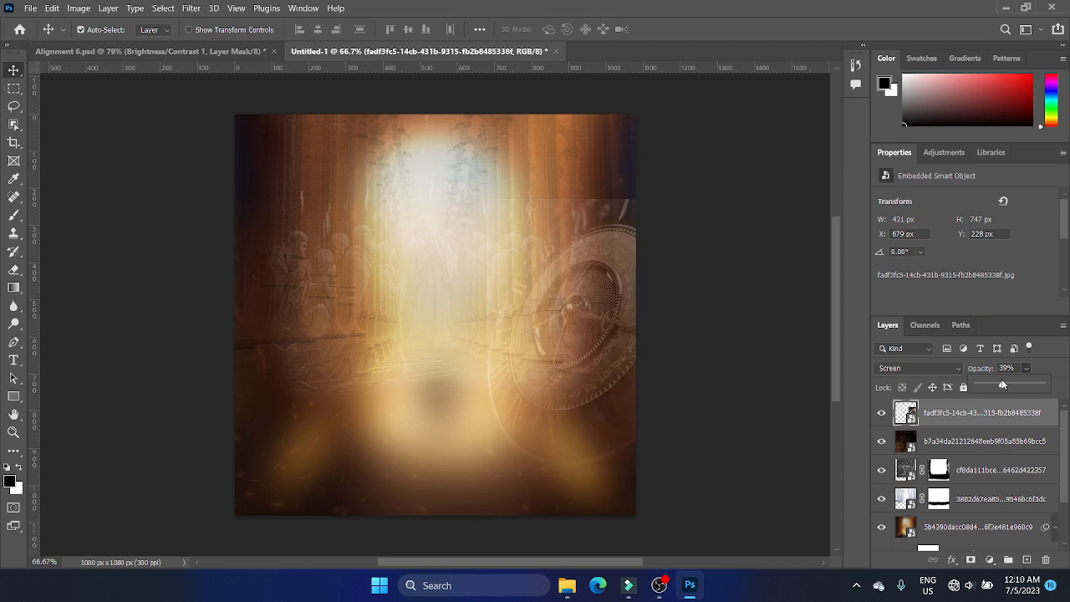
{"action": "left_click_drag", "start_coordinate": [1002, 383], "coordinate": [1003, 384]}
{"action": "left_click_drag", "start_coordinate": [588, 270], "coordinate": [592, 302]}
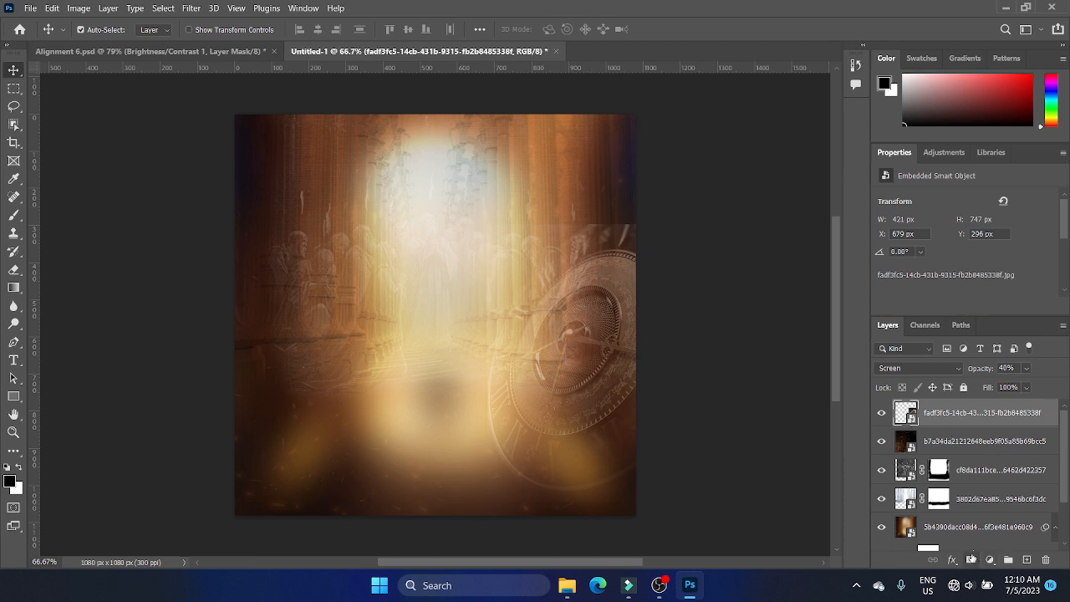
Add a layer mask to the clock layer and paint black with a soft brush over the image's hard upper and lower edges.
{"action": "left_click", "coordinate": [970, 559]}
{"action": "key", "text": "b"}
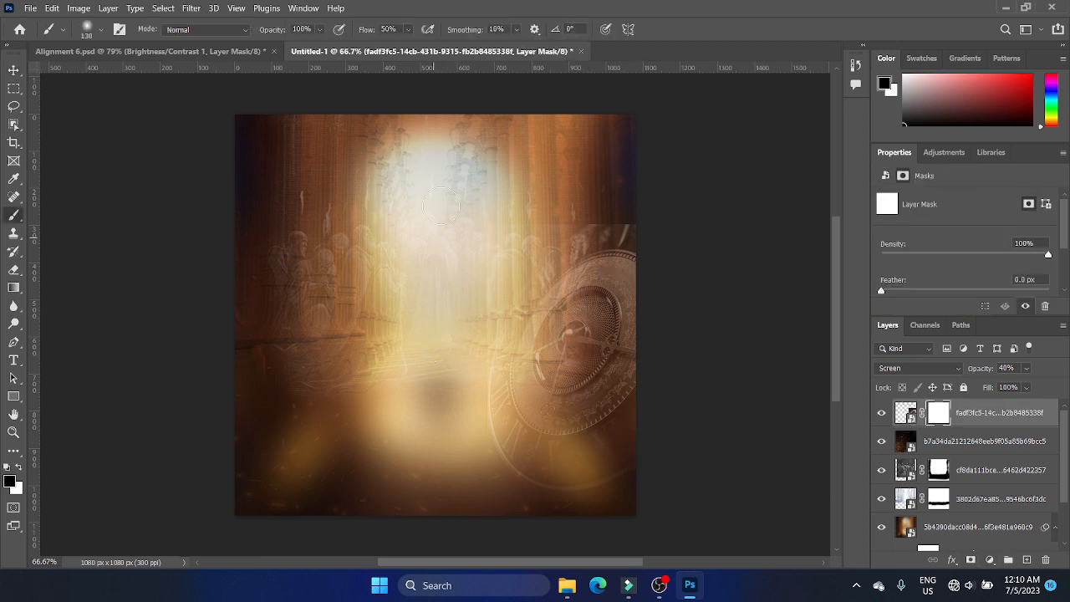
{"action": "mouse_move", "coordinate": [507, 217]}
{"action": "left_mouse_down"}
{"action": "mouse_move", "coordinate": [572, 217]}
{"action": "mouse_move", "coordinate": [476, 237]}
{"action": "mouse_move", "coordinate": [619, 222]}
{"action": "left_mouse_up"}
{"action": "mouse_move", "coordinate": [476, 511]}
{"action": "left_mouse_down"}
{"action": "mouse_move", "coordinate": [523, 527]}
{"action": "mouse_move", "coordinate": [631, 523]}
{"action": "mouse_move", "coordinate": [455, 517]}
{"action": "mouse_move", "coordinate": [652, 507]}
{"action": "left_mouse_up"}
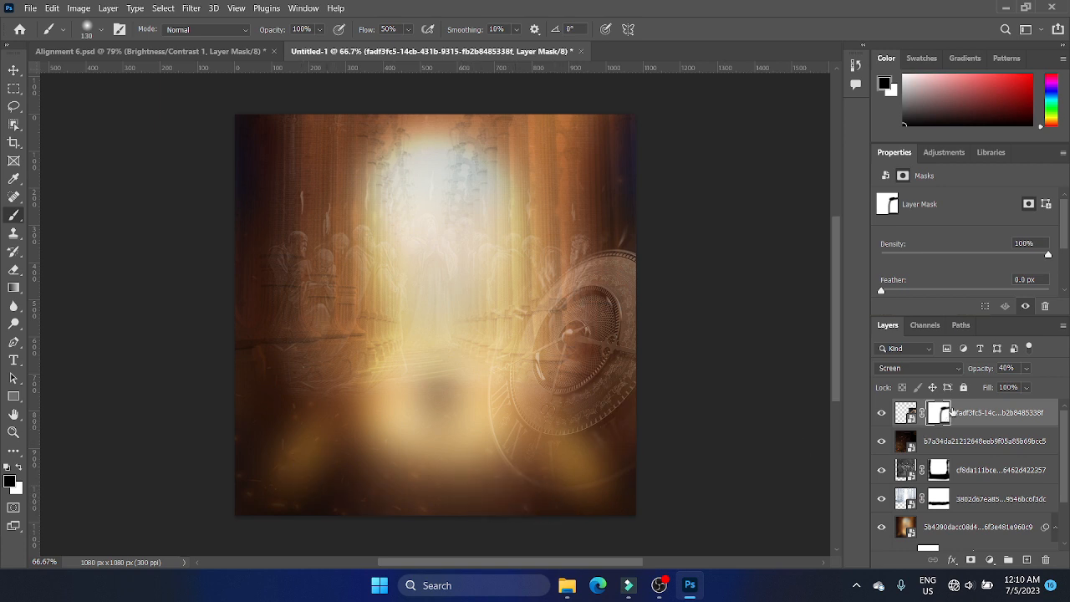
Scale the masked clock down to about 86%, keeping it against the lower right of the canvas.
{"action": "key", "text": "v"}
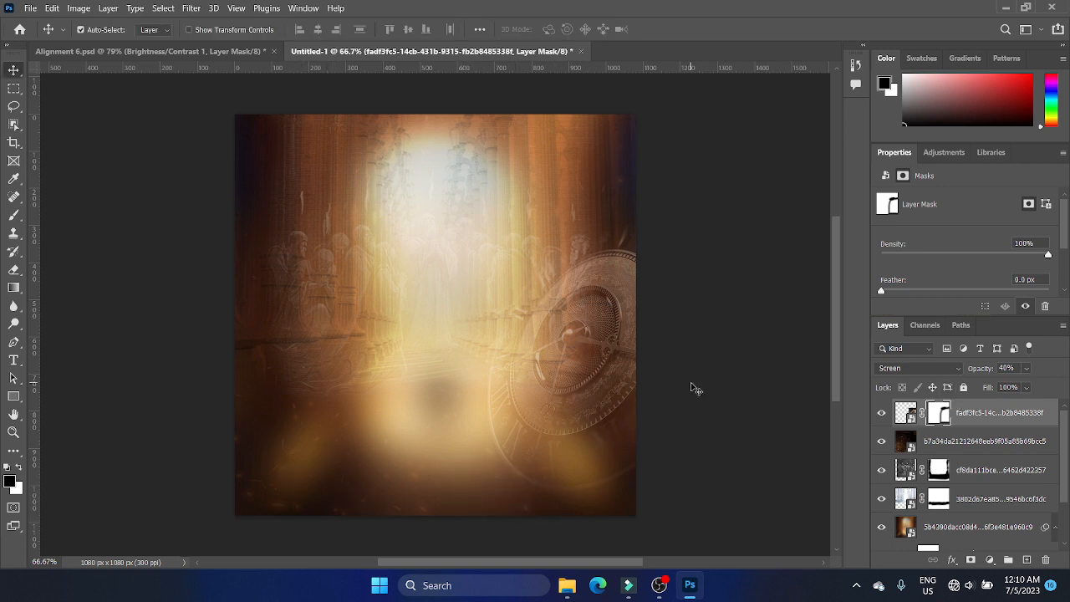
{"action": "key", "text": "ctrl+t"}
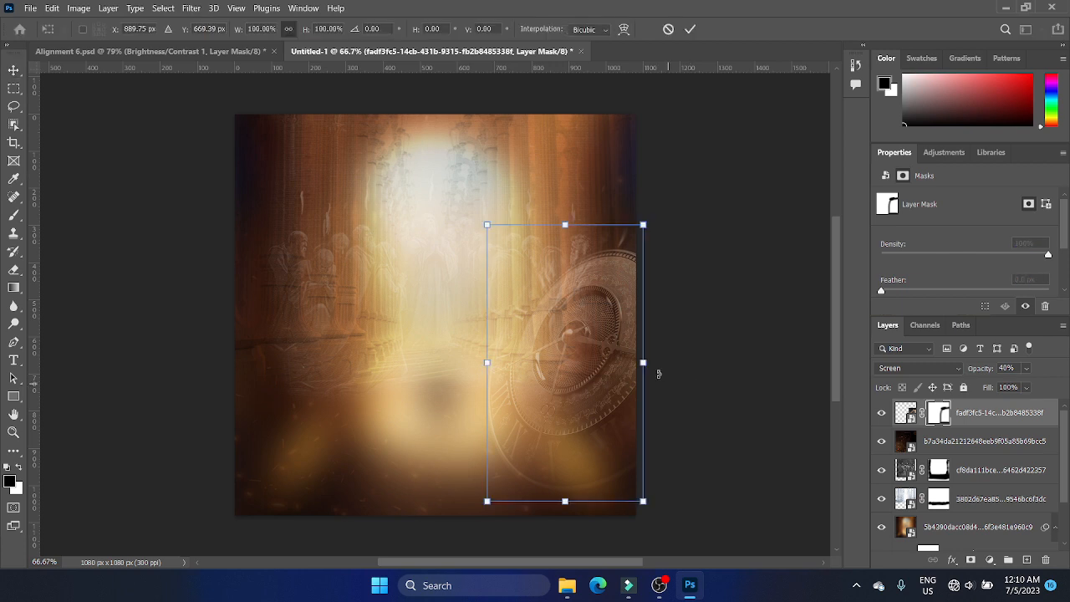
{"action": "left_click_drag", "start_coordinate": [485, 225], "coordinate": [531, 252]}
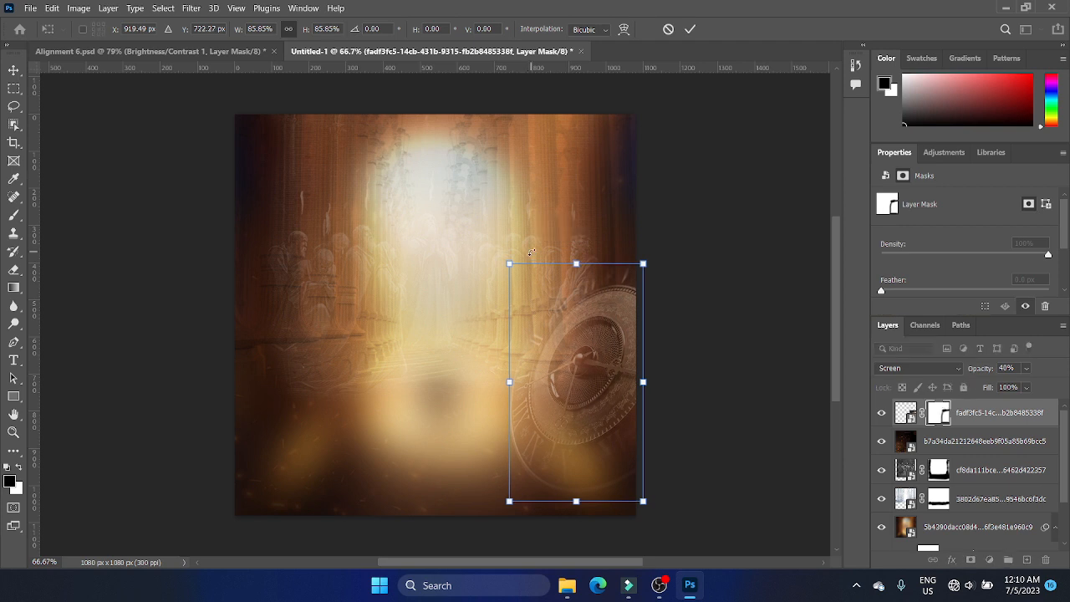
{"action": "key", "text": "Return"}
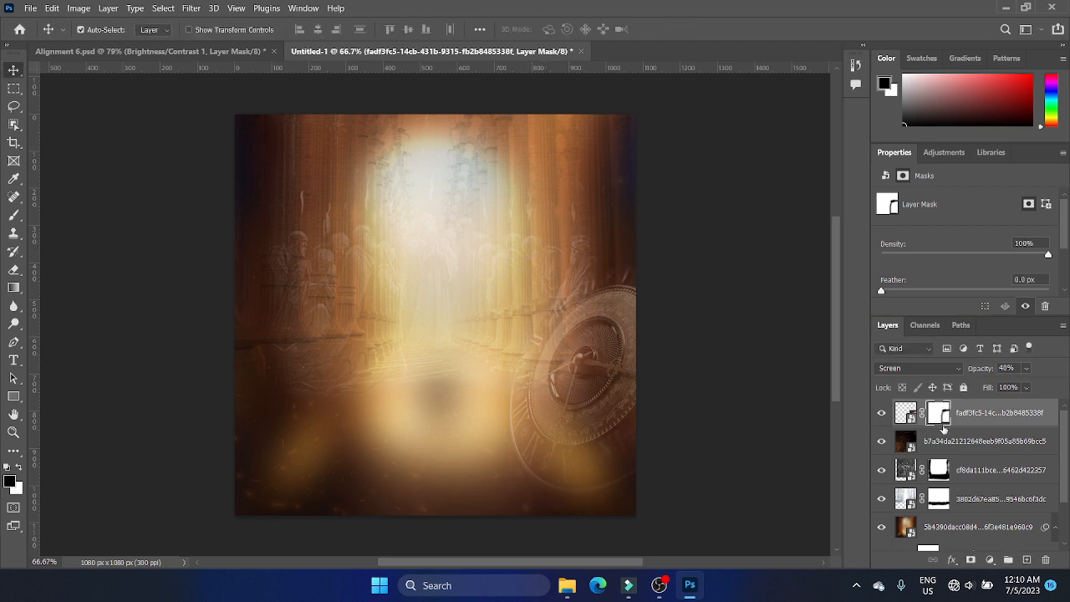
Convert the locked Background layer into a regular layer.
{"action": "scroll", "coordinate": [985, 497], "scroll_direction": "down", "scroll_amount": 2}
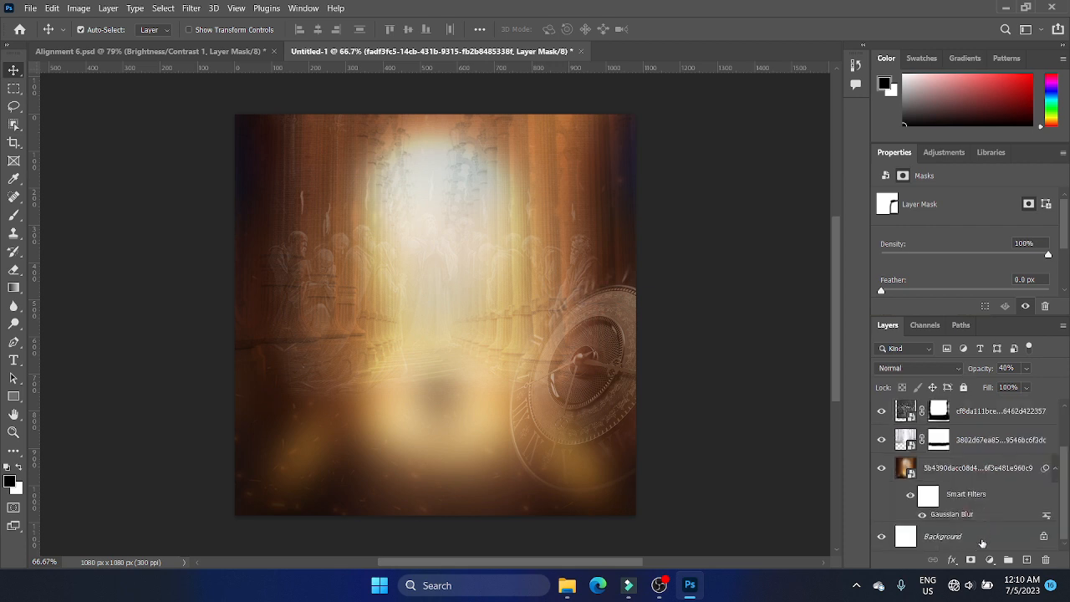
{"action": "double_click", "coordinate": [982, 541]}
{"action": "key", "text": "Return"}
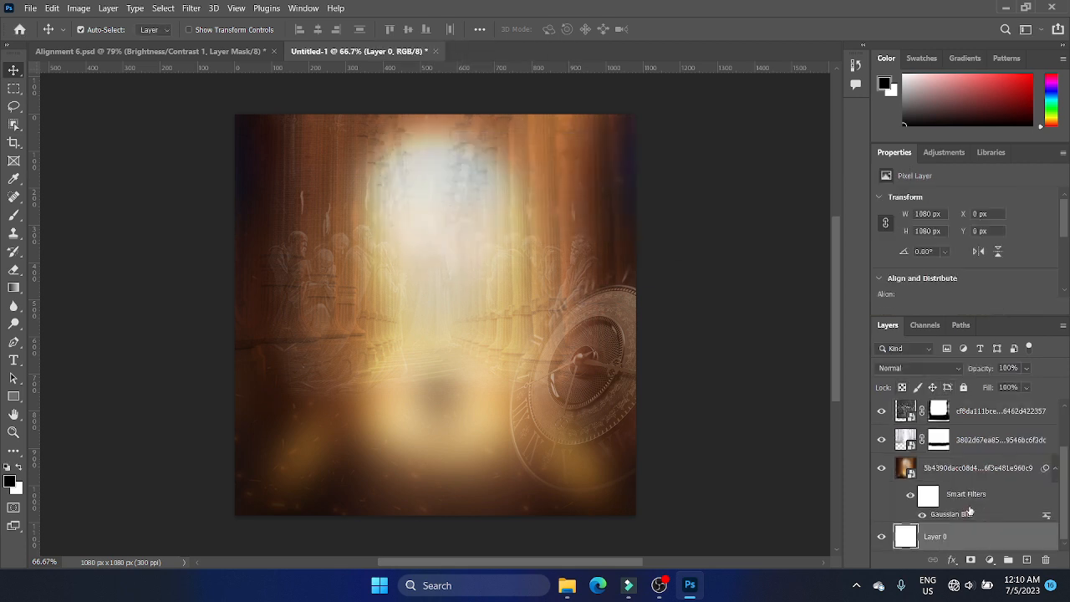
Group all layers from the clock image down to the white base layer and name the group BG.
{"action": "scroll", "coordinate": [969, 510], "scroll_direction": "up", "scroll_amount": 2}
{"action": "left_click", "coordinate": [986, 414]}
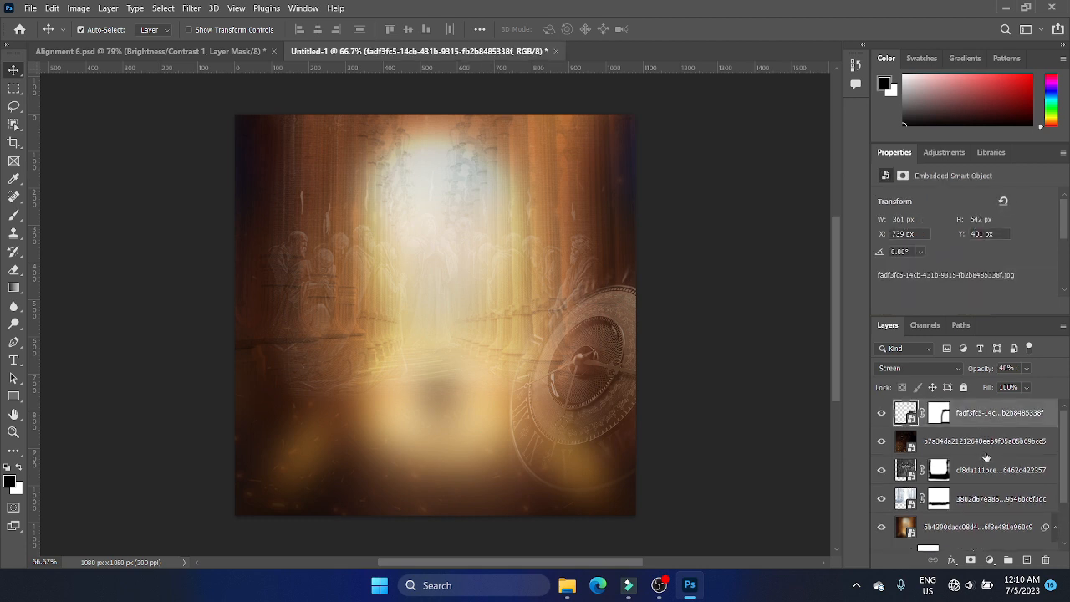
{"action": "scroll", "coordinate": [986, 451], "scroll_direction": "down", "scroll_amount": 2}
{"action": "left_click", "coordinate": [979, 539], "text": "shift"}
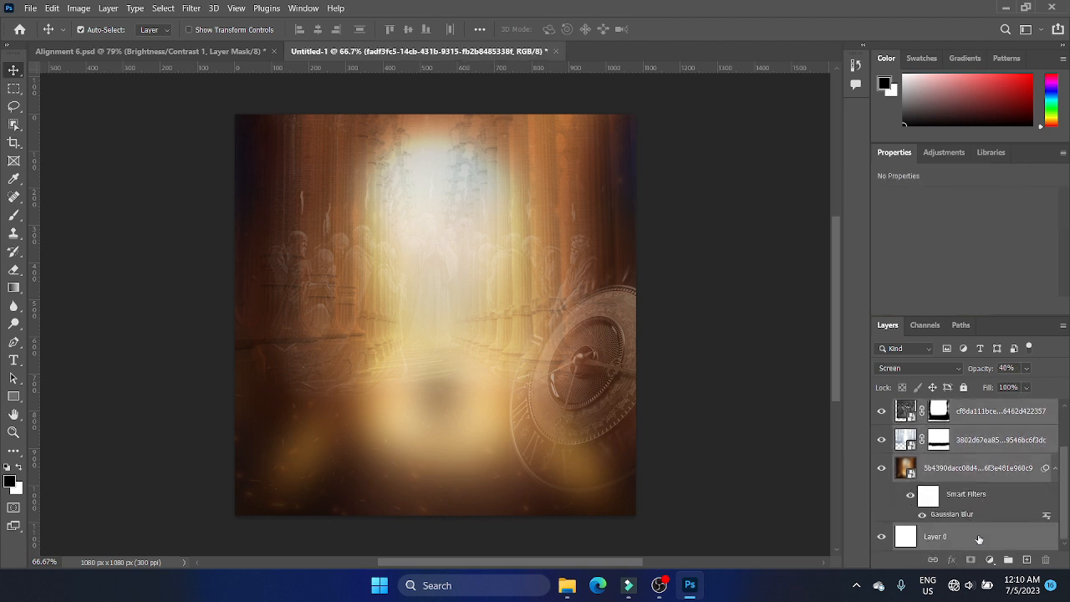
{"action": "key", "text": "ctrl+g"}
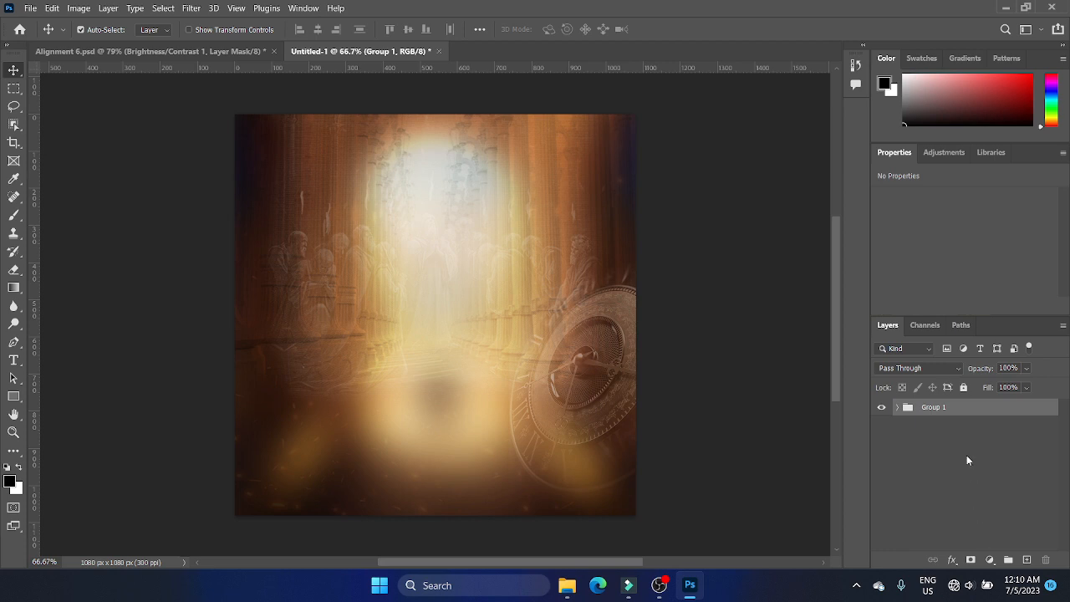
{"action": "double_click", "coordinate": [933, 407]}
{"action": "type", "text": "BG"}
{"action": "key", "text": "Return"}
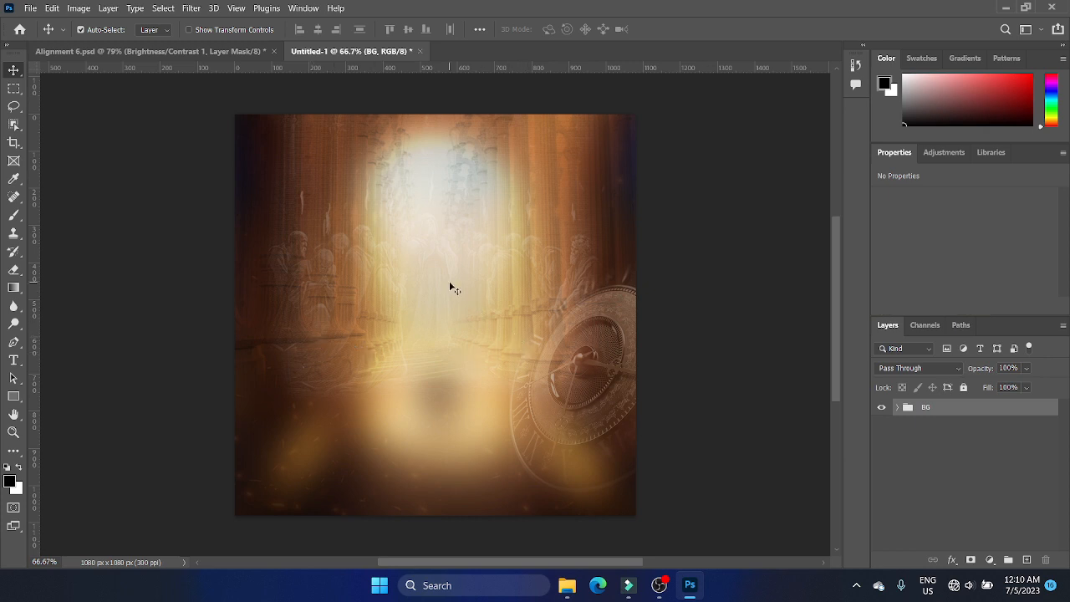
Copy the THEME copy title layer from Alignment 6.psd into the Untitled-1 document.
{"action": "left_click", "coordinate": [158, 51]}
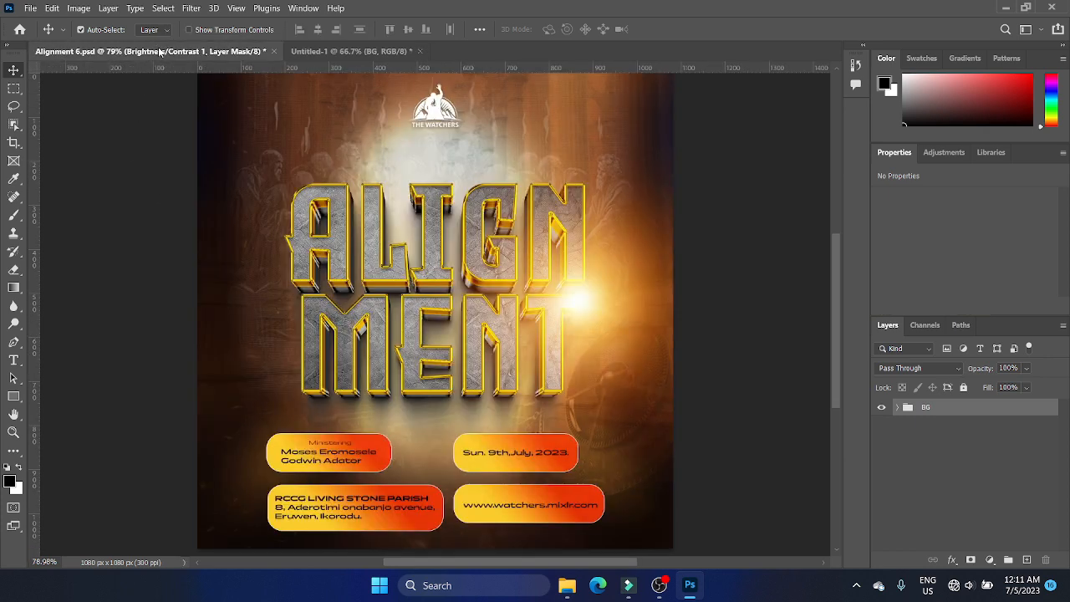
{"action": "scroll", "coordinate": [989, 460], "scroll_direction": "up", "scroll_amount": 5}
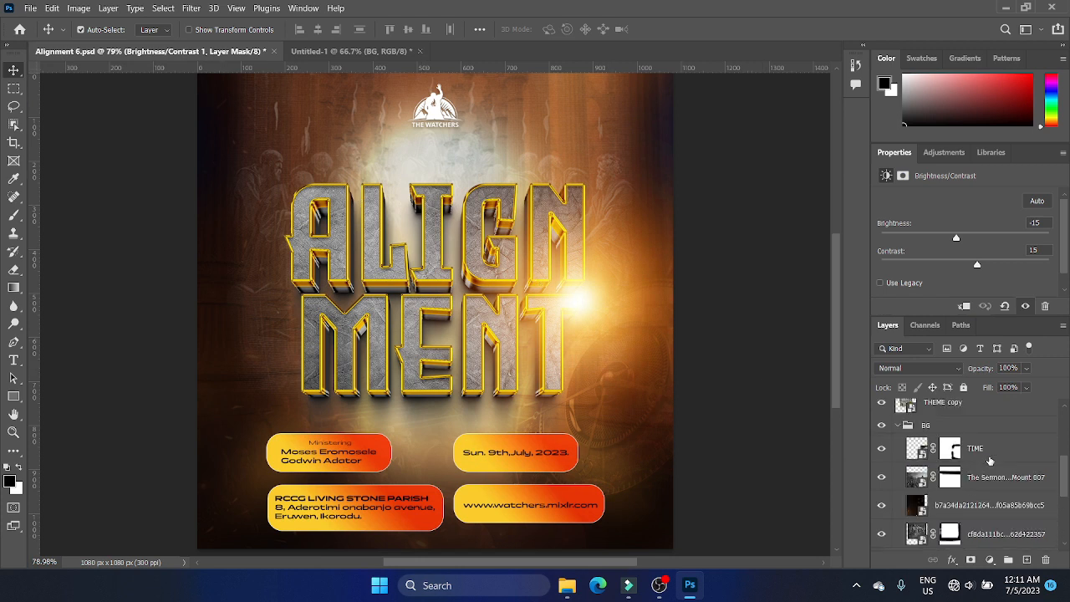
{"action": "left_click", "coordinate": [978, 514]}
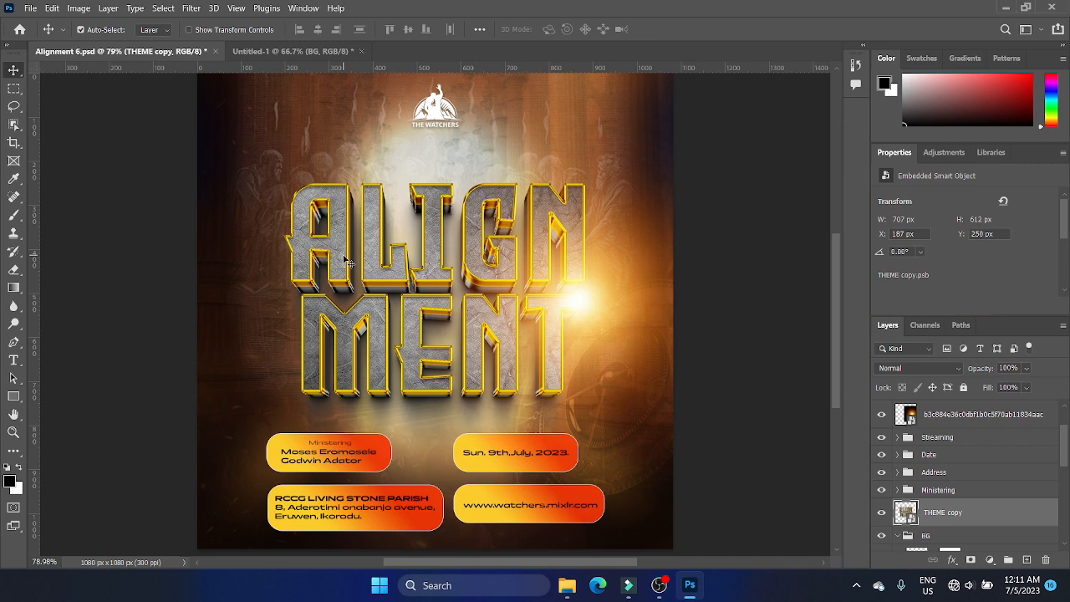
{"action": "left_click_drag", "start_coordinate": [343, 258], "coordinate": [83, 1]}
{"action": "left_click_drag", "start_coordinate": [266, 59], "coordinate": [428, 332]}
Centre the ALIGNMENT title horizontally on the canvas and clear the selection.
{"action": "key", "text": "ctrl+a"}
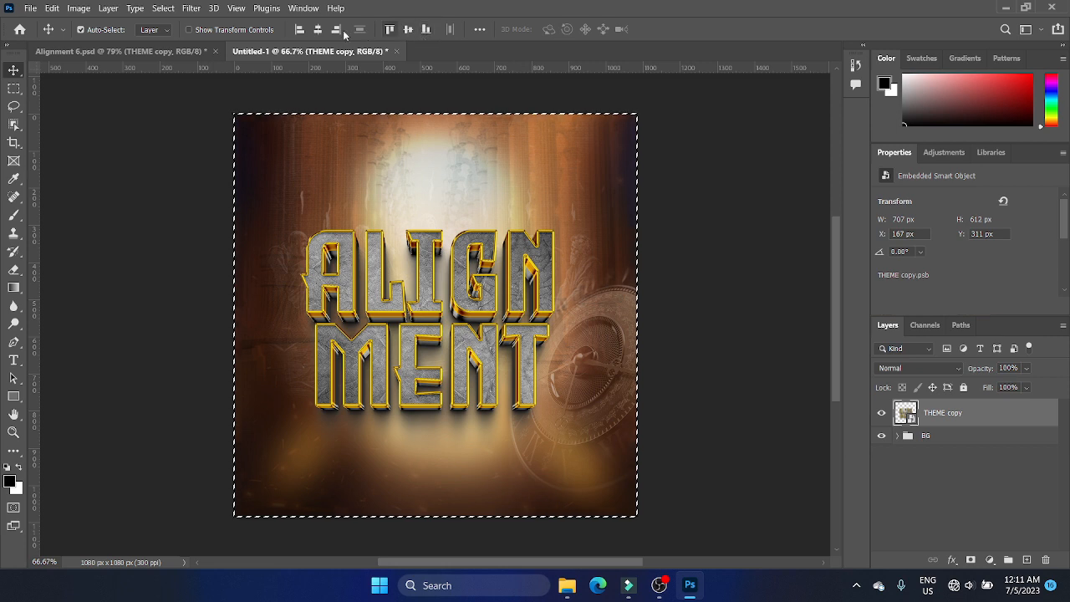
{"action": "left_click", "coordinate": [317, 29]}
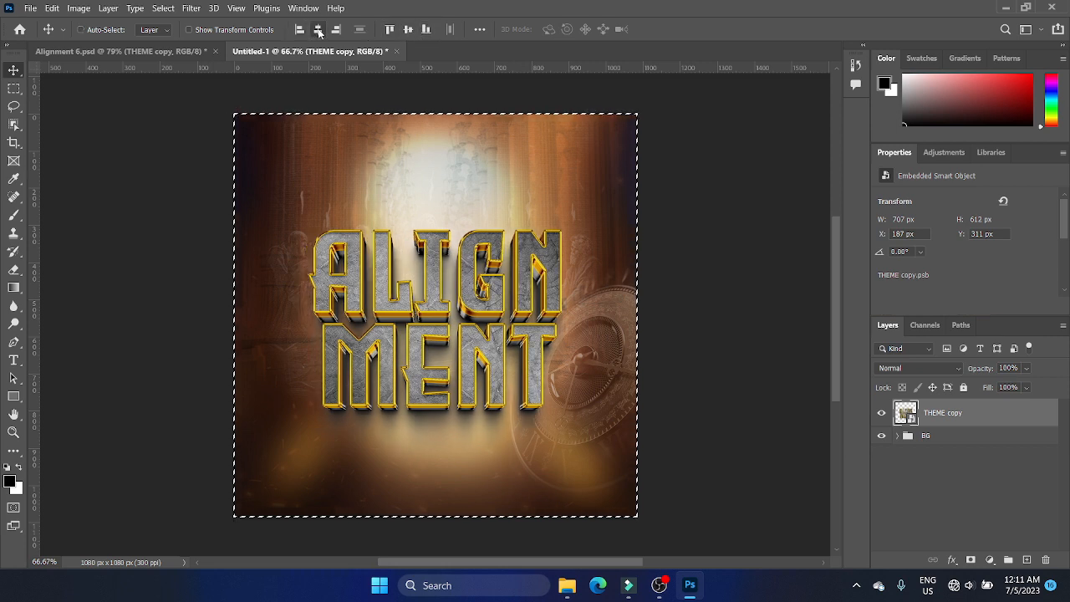
{"action": "key", "text": "ctrl+d"}
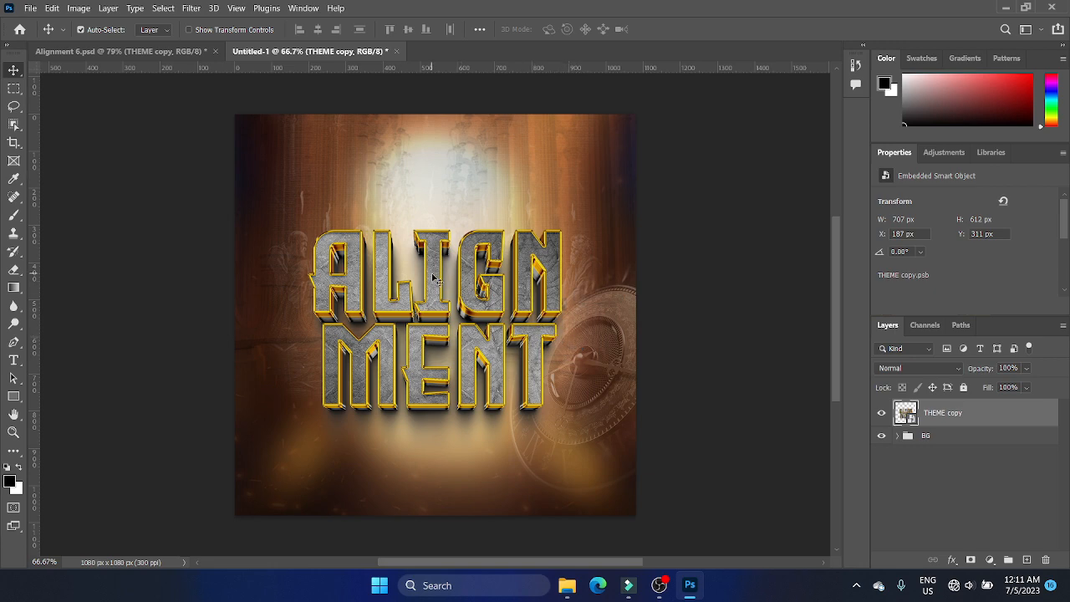
Return to Alignment 6.psd and collapse its BG layer group.
{"action": "left_click", "coordinate": [105, 51]}
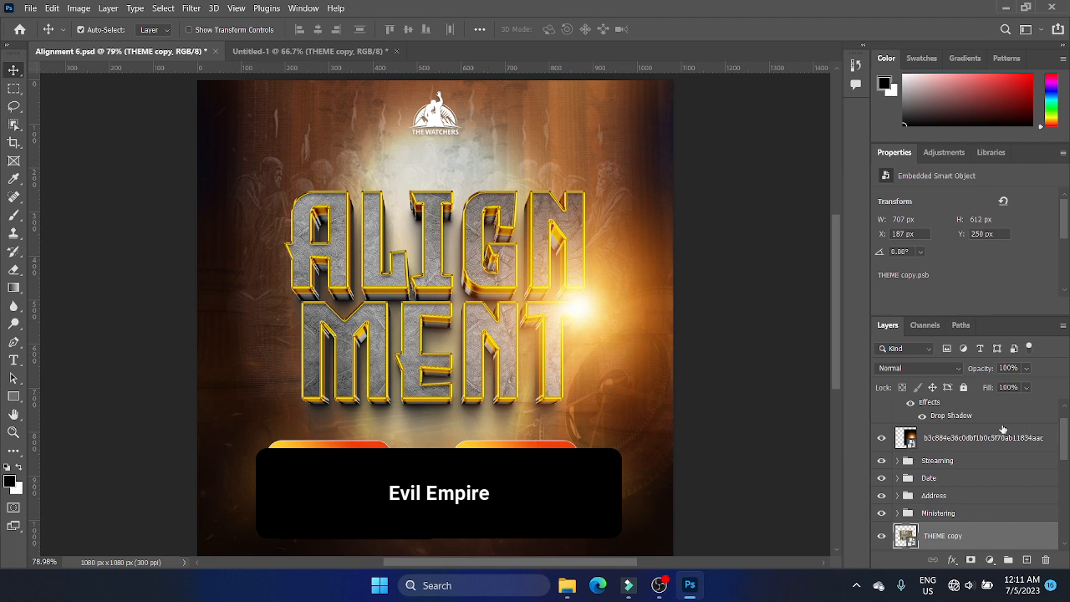
{"action": "scroll", "coordinate": [998, 439], "scroll_direction": "up", "scroll_amount": 1}
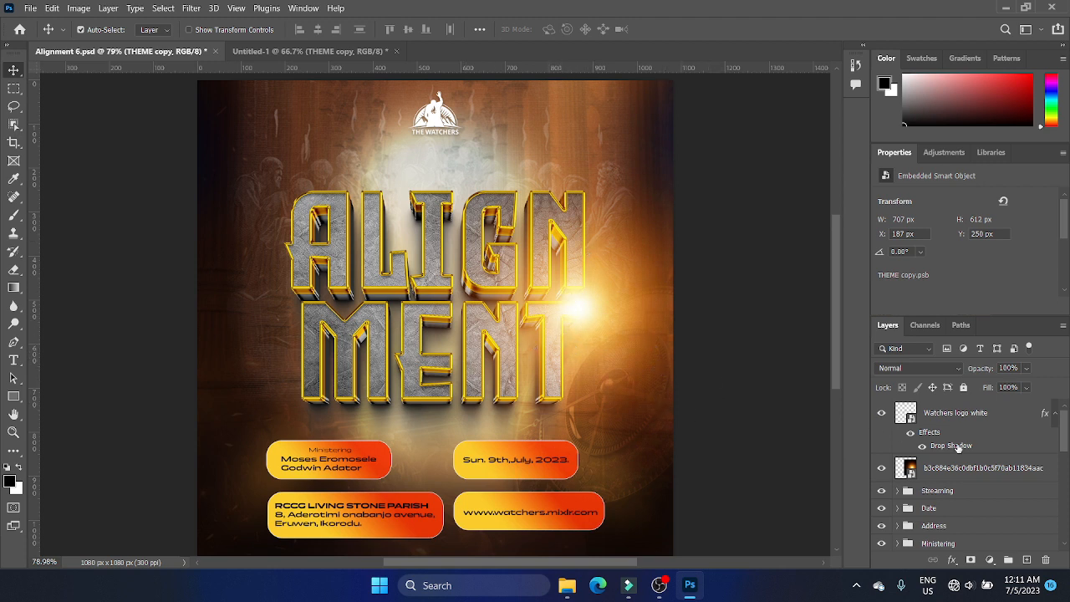
{"action": "scroll", "coordinate": [969, 445], "scroll_direction": "down", "scroll_amount": 4}
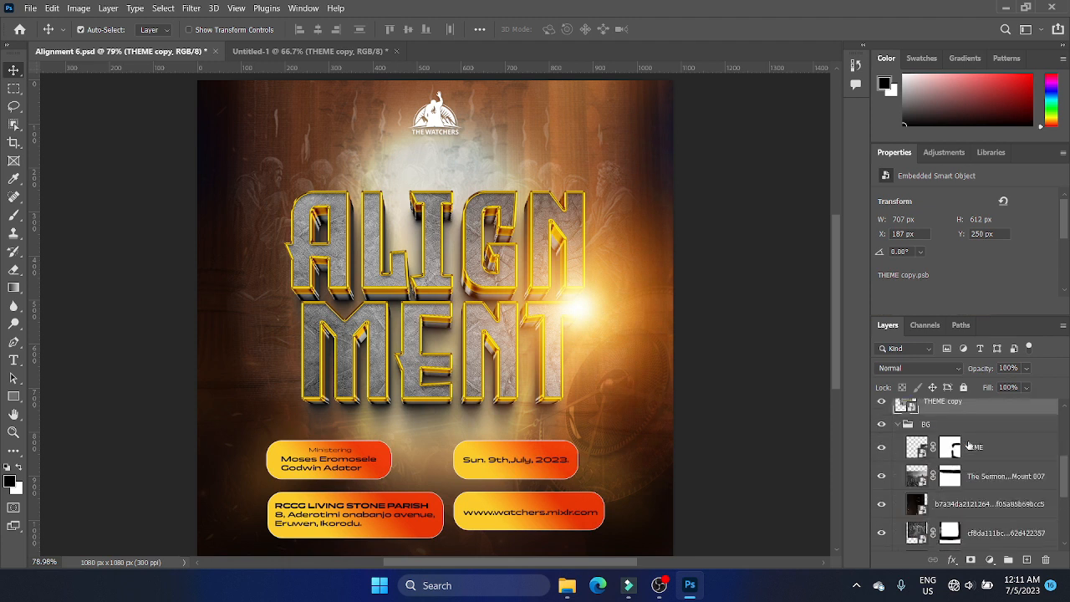
{"action": "left_click", "coordinate": [967, 451]}
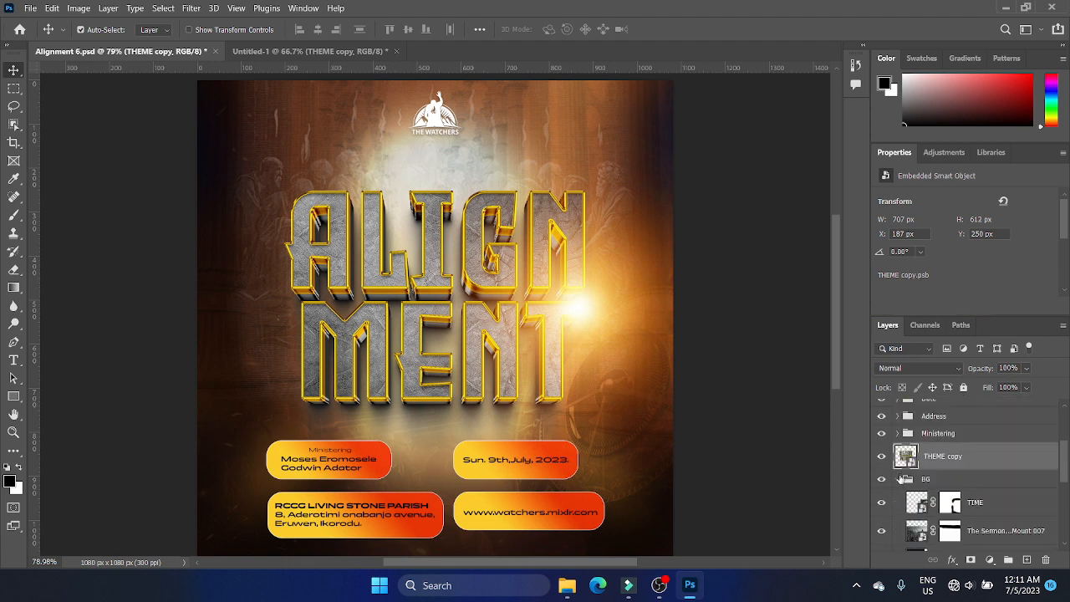
{"action": "left_click", "coordinate": [897, 479]}
Try to copy the Streaming, Date, Address and Ministering groups into Untitled-1, and undo the copy.
{"action": "left_click", "coordinate": [925, 469]}
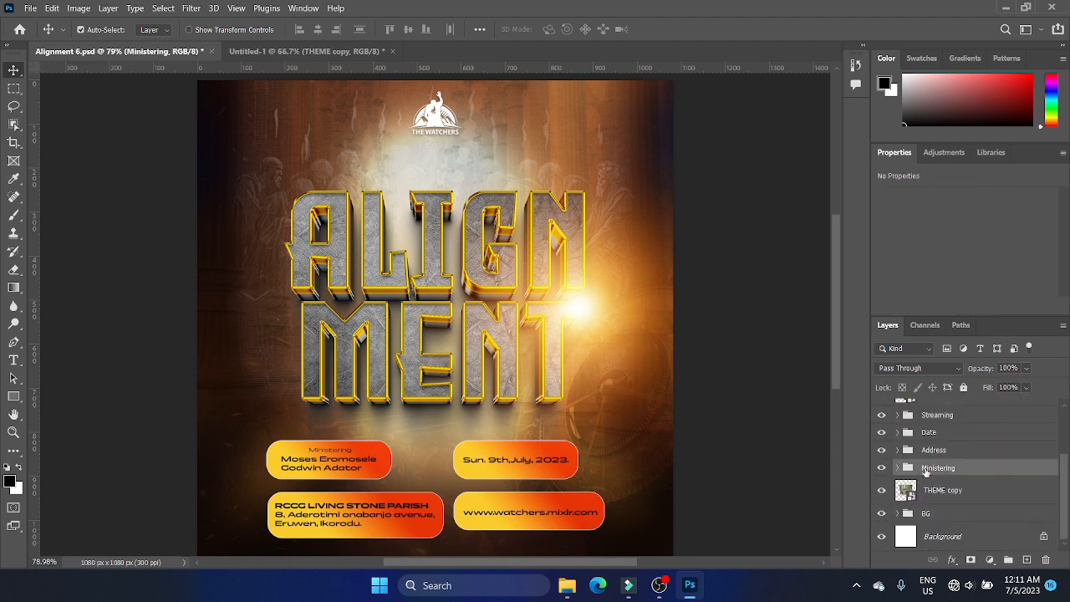
{"action": "left_click", "coordinate": [934, 416], "text": "shift"}
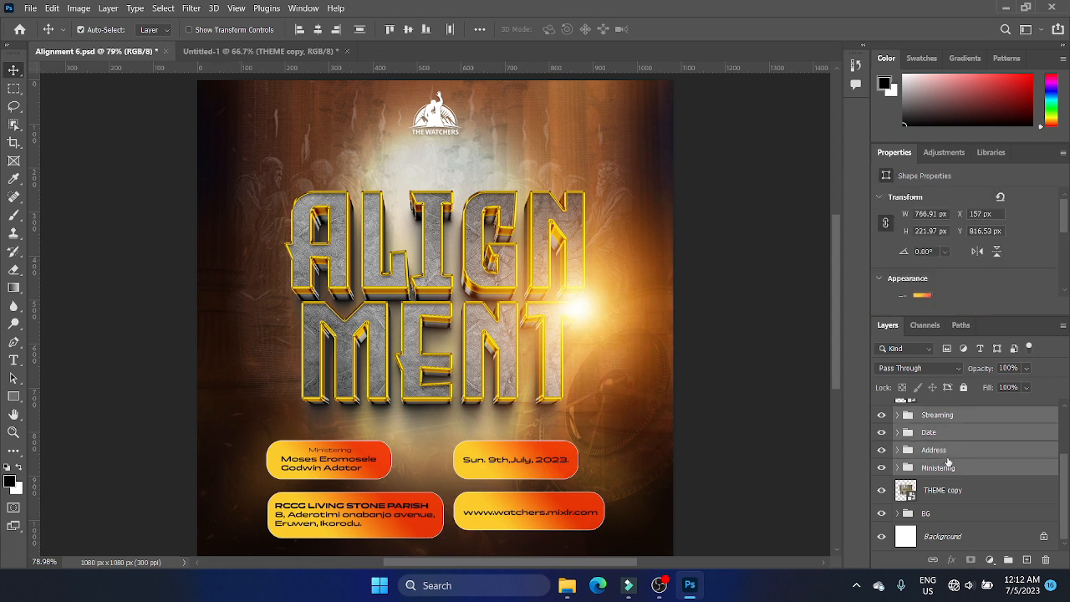
{"action": "scroll", "coordinate": [935, 469], "scroll_direction": "up", "scroll_amount": 2}
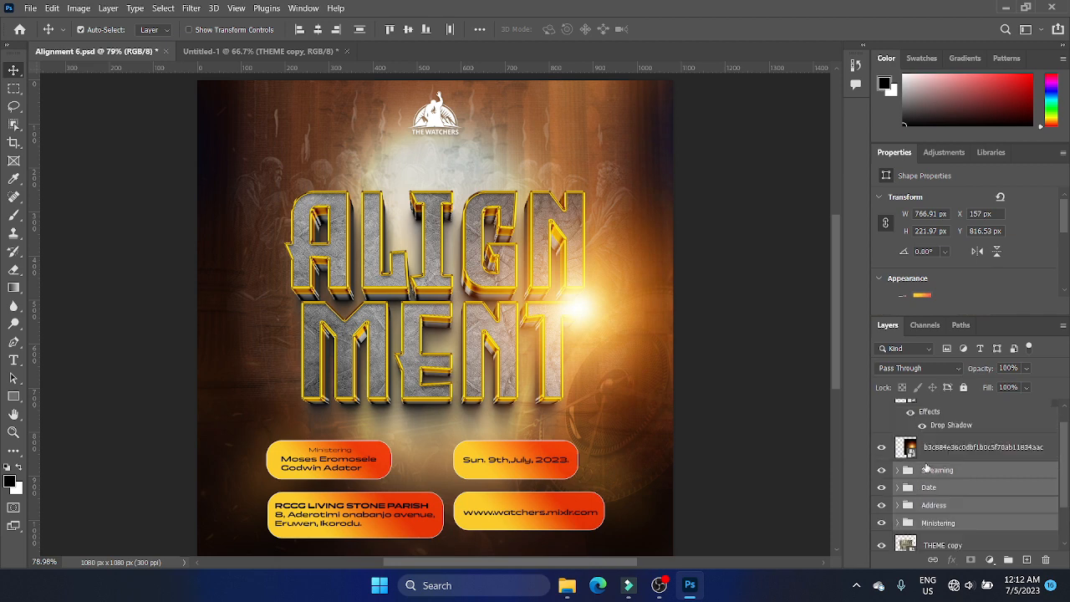
{"action": "left_click", "coordinate": [368, 462]}
{"action": "scroll", "coordinate": [434, 316], "scroll_direction": "left", "scroll_amount": 1}
{"action": "scroll", "coordinate": [435, 316], "scroll_direction": "up", "scroll_amount": 1}
{"action": "left_click", "coordinate": [301, 55]}
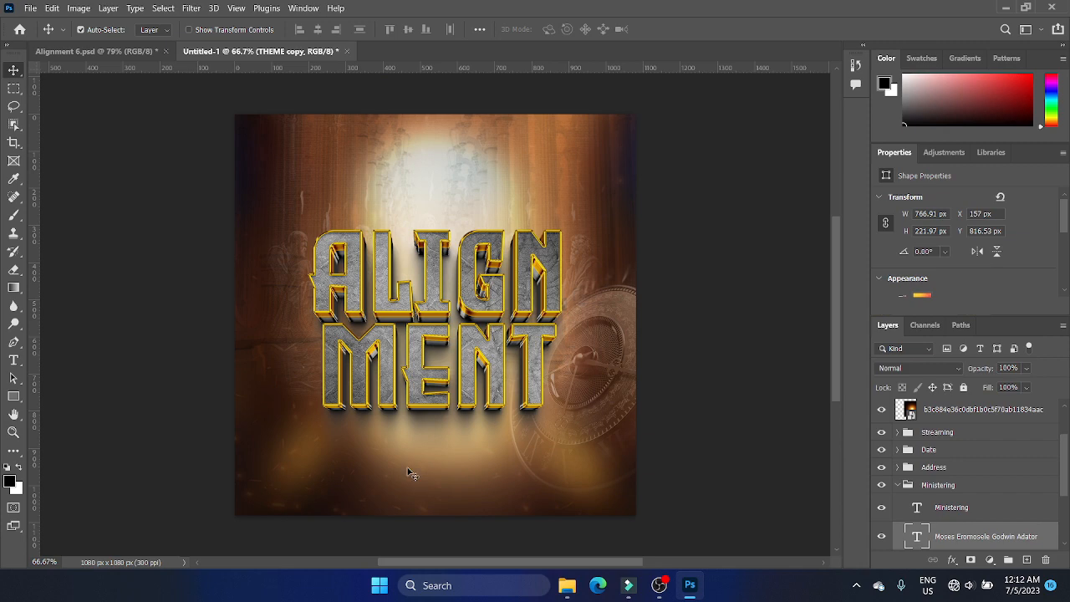
{"action": "left_click_drag", "start_coordinate": [407, 472], "coordinate": [407, 472]}
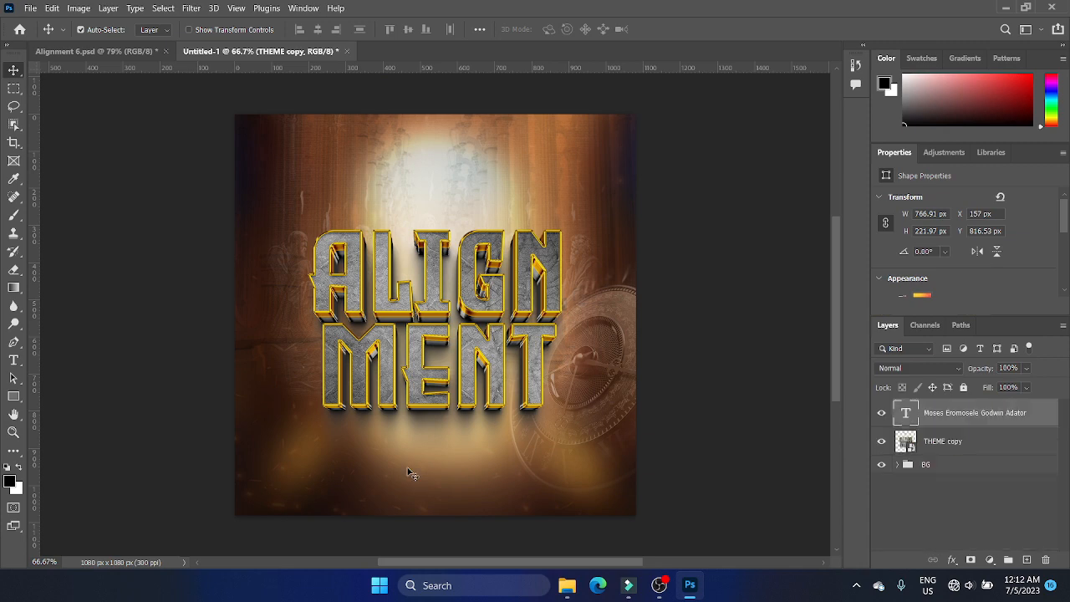
{"action": "key", "text": "ctrl+z"}
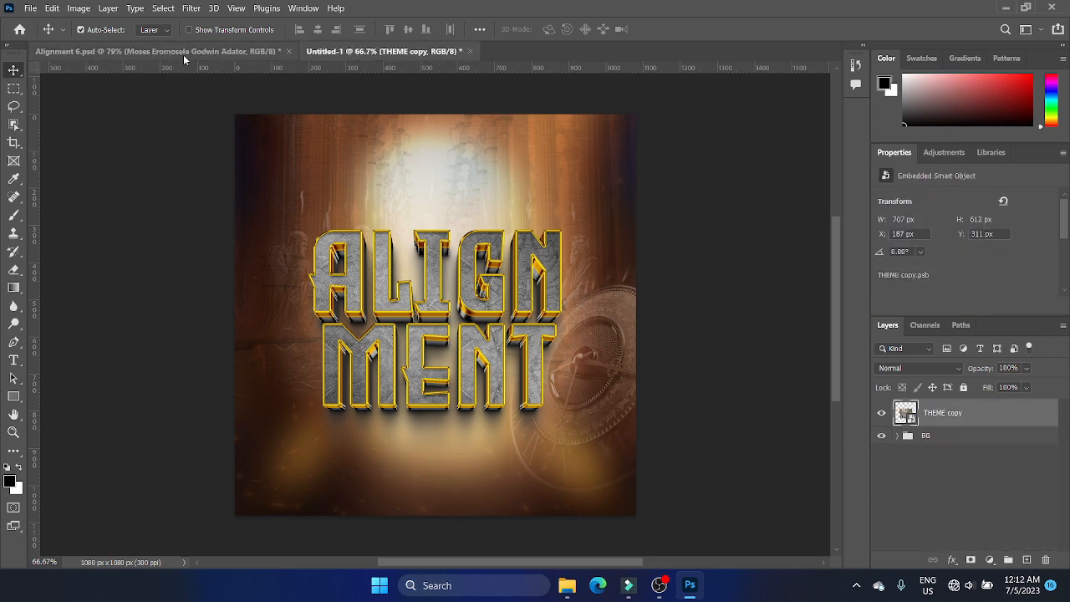
Return to Alignment 6.psd and select the Ministering group.
{"action": "left_click", "coordinate": [203, 52]}
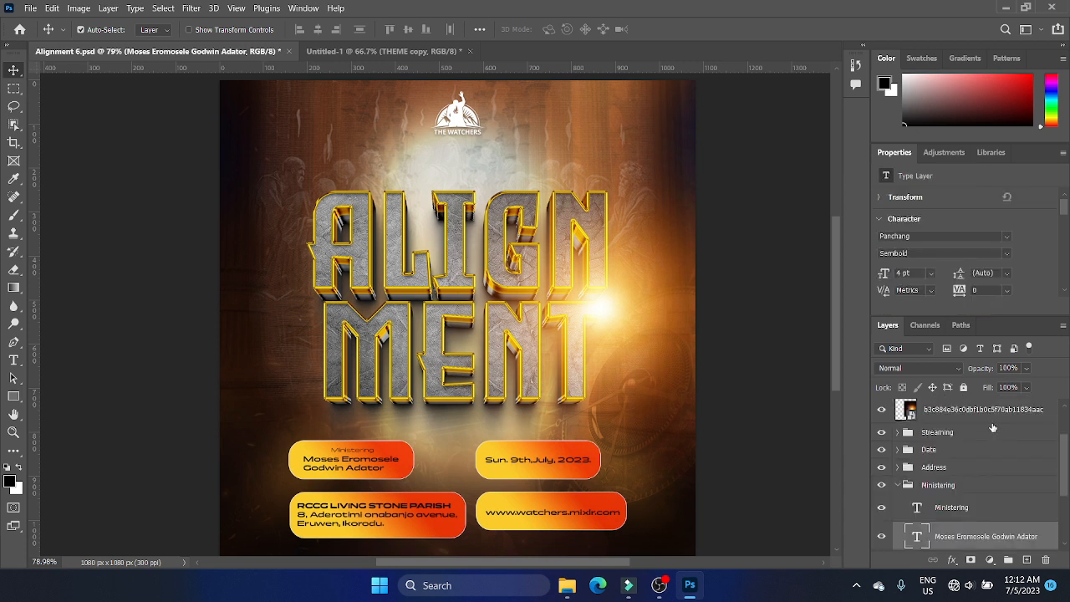
{"action": "left_click", "coordinate": [909, 486]}
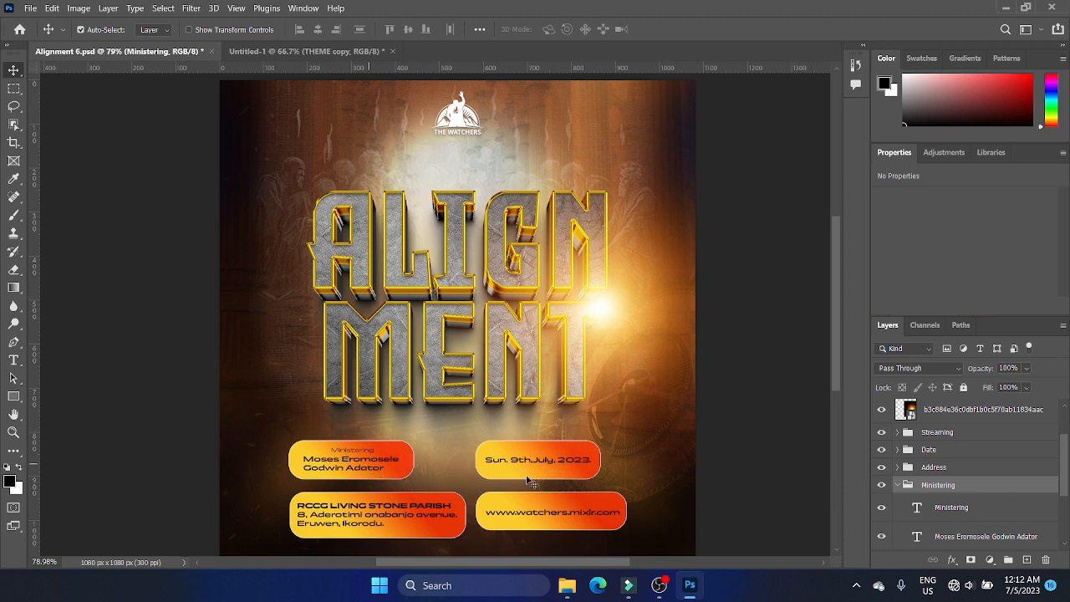
Try to combine the Ministering to Streaming groups into one group and move it on the canvas, and undo these changes.
{"action": "left_click", "coordinate": [937, 432], "text": "shift"}
{"action": "key", "text": "ctrl+g"}
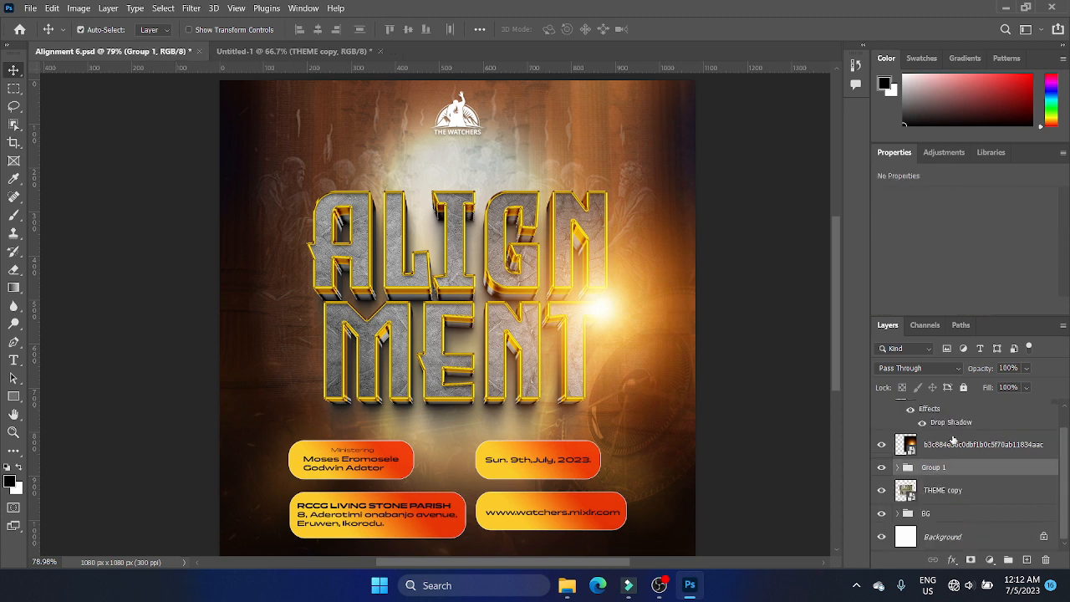
{"action": "mouse_move", "coordinate": [575, 463]}
{"action": "left_mouse_down"}
{"action": "mouse_move", "coordinate": [562, 458]}
{"action": "mouse_move", "coordinate": [572, 464]}
{"action": "left_mouse_up"}
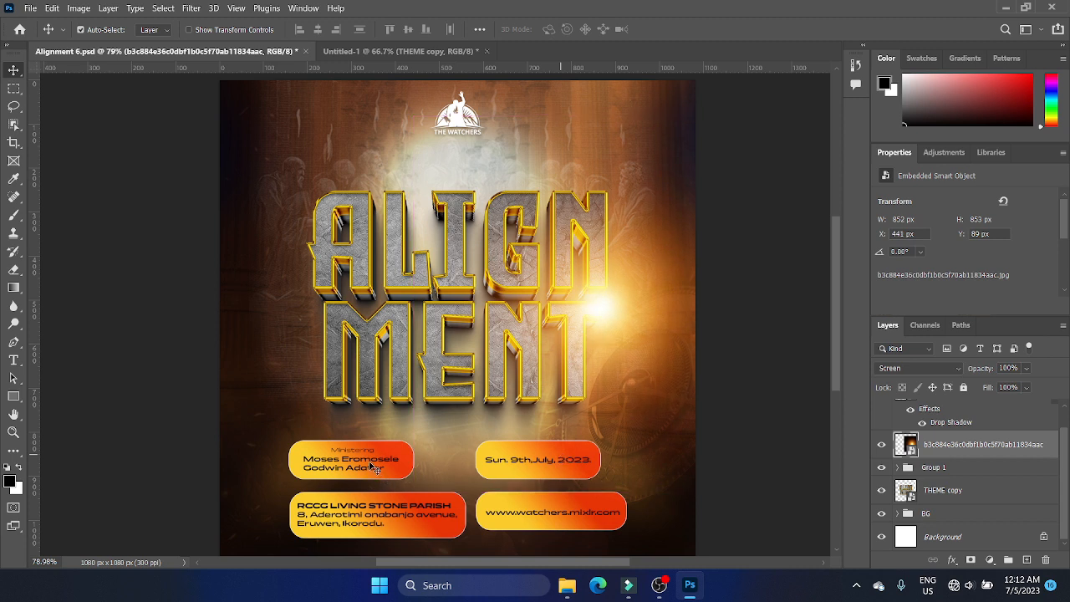
{"action": "left_click", "coordinate": [949, 470]}
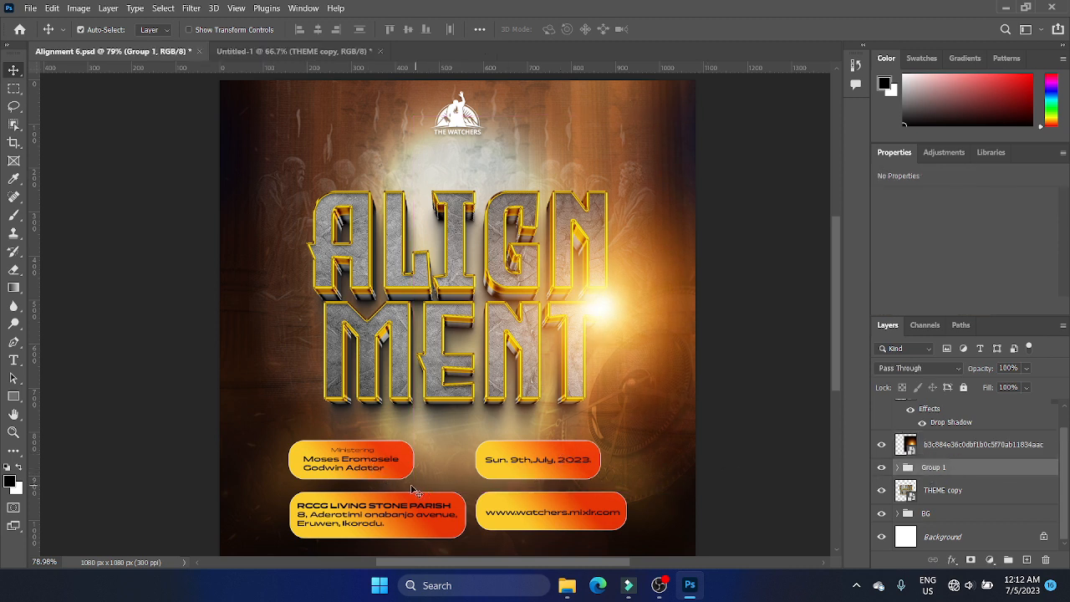
{"action": "left_click_drag", "start_coordinate": [369, 467], "coordinate": [363, 472]}
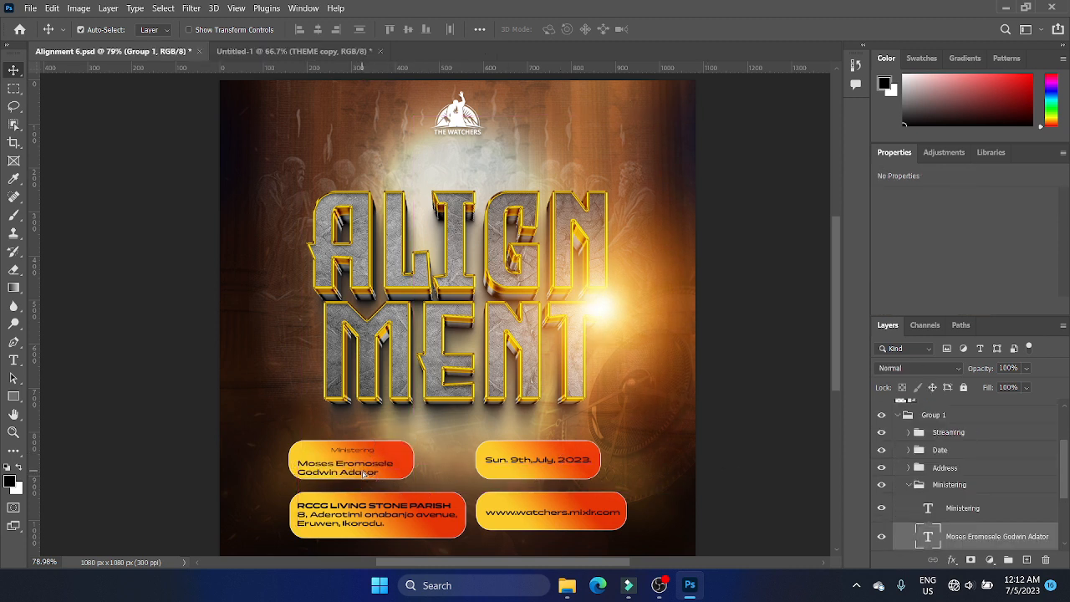
{"action": "key", "text": "ctrl+z"}
{"action": "key", "text": "ctrl+z"}
{"action": "key", "text": "ctrl+z"}
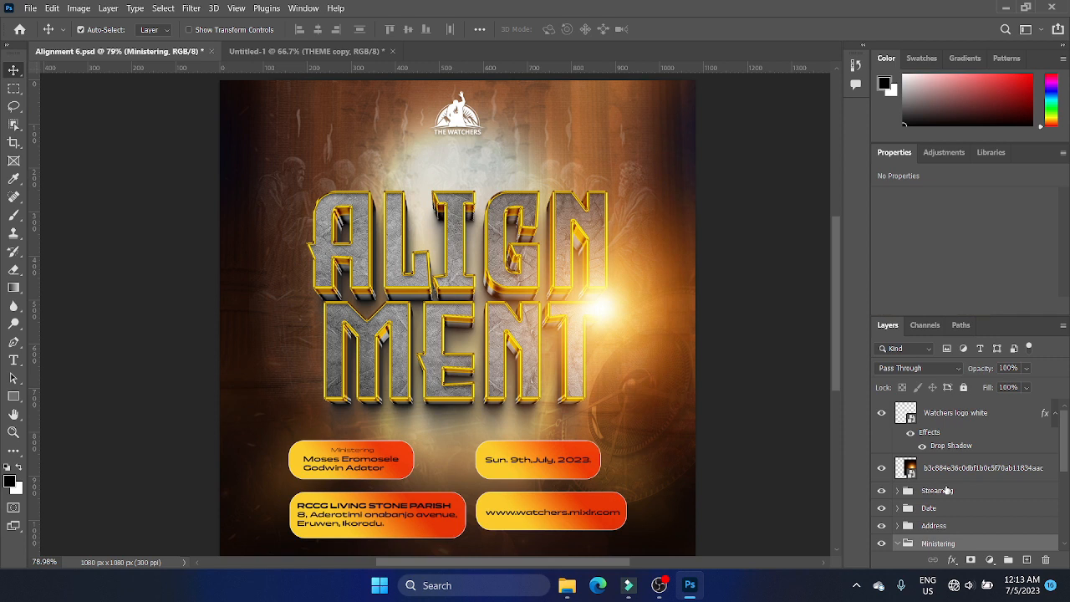
Copy the Streaming, Date, Address and Ministering groups into Untitled-1 and place them below the title at about Y 816 px.
{"action": "left_click", "coordinate": [946, 490], "text": "shift"}
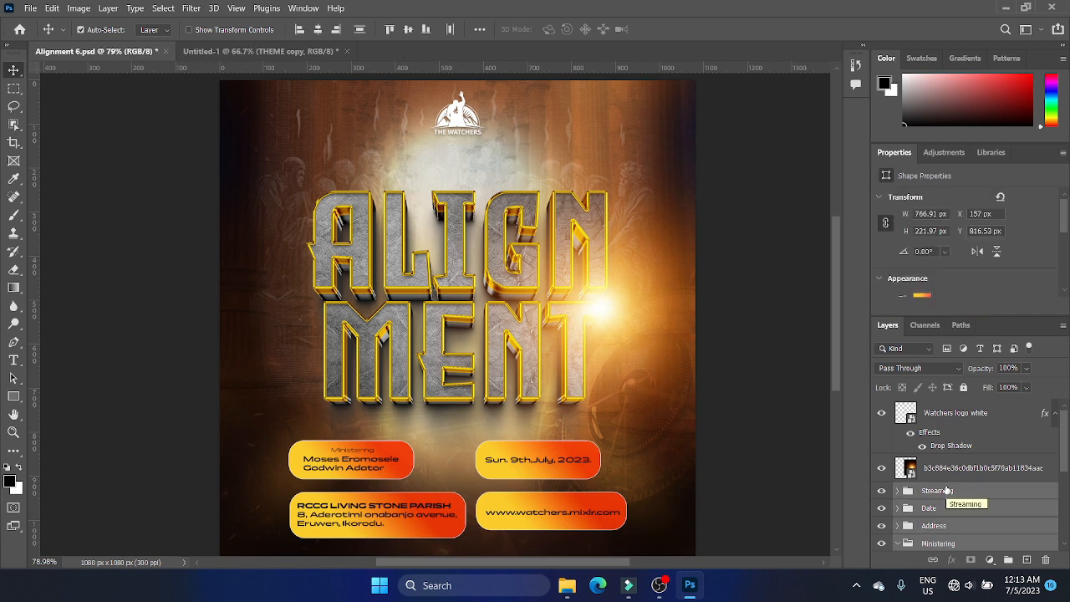
{"action": "left_click", "coordinate": [259, 51]}
{"action": "left_click_drag", "start_coordinate": [410, 420], "coordinate": [420, 502]}
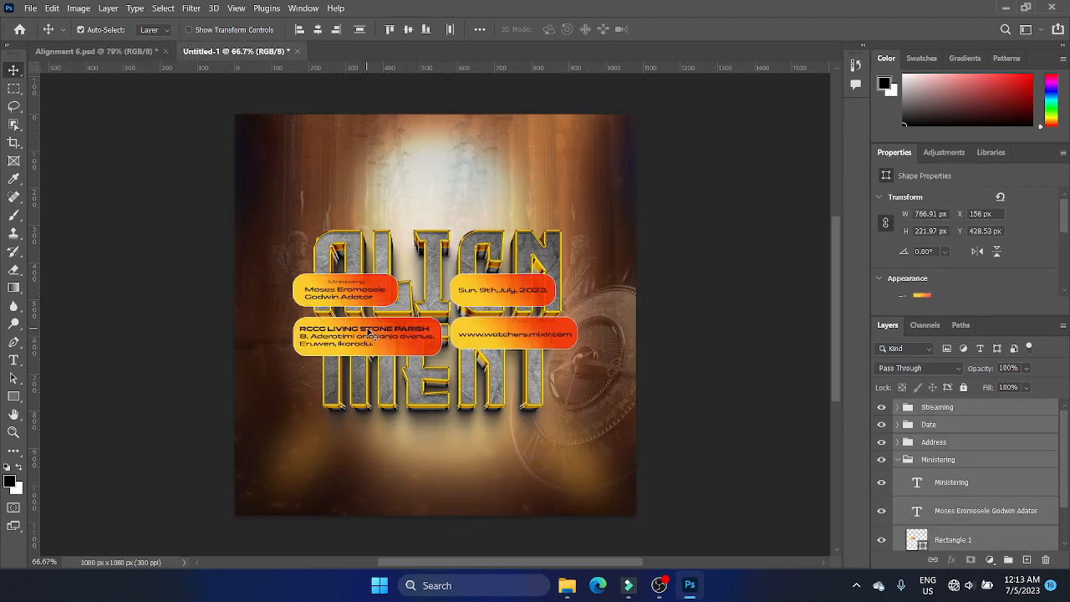
{"action": "left_click_drag", "start_coordinate": [368, 333], "coordinate": [368, 477]}
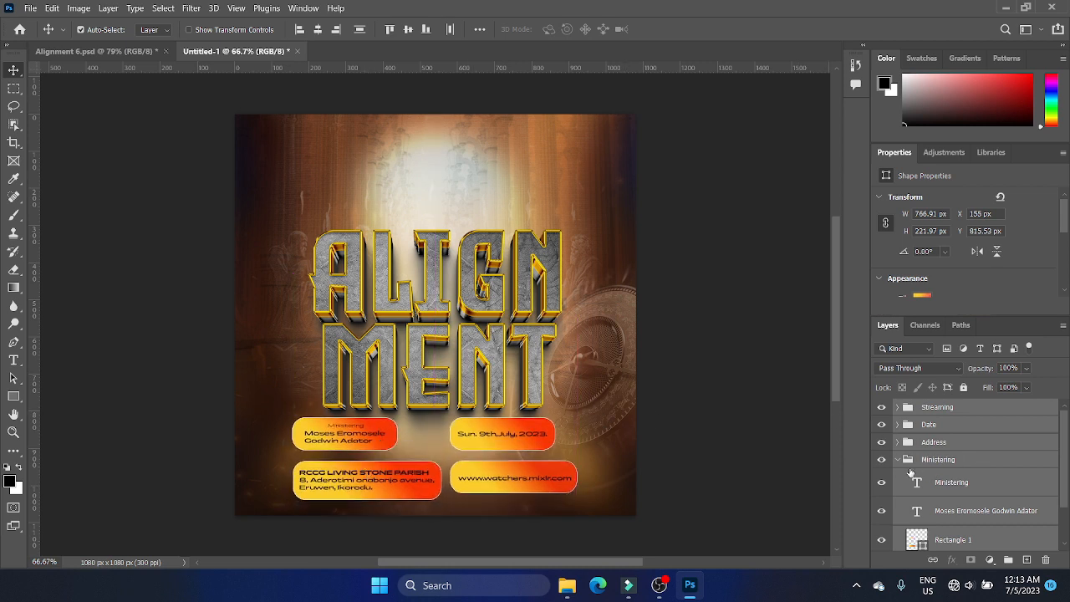
{"action": "left_click", "coordinate": [898, 460]}
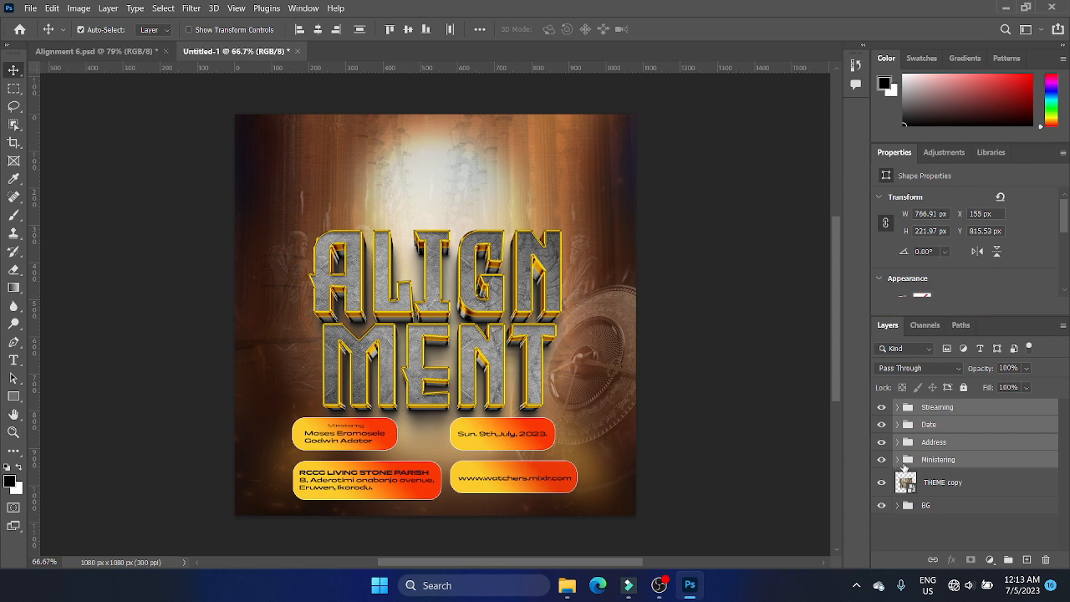
Move the ALIGNMENT title up to about Y 248 px and centre it horizontally on the canvas.
{"action": "left_click", "coordinate": [979, 485]}
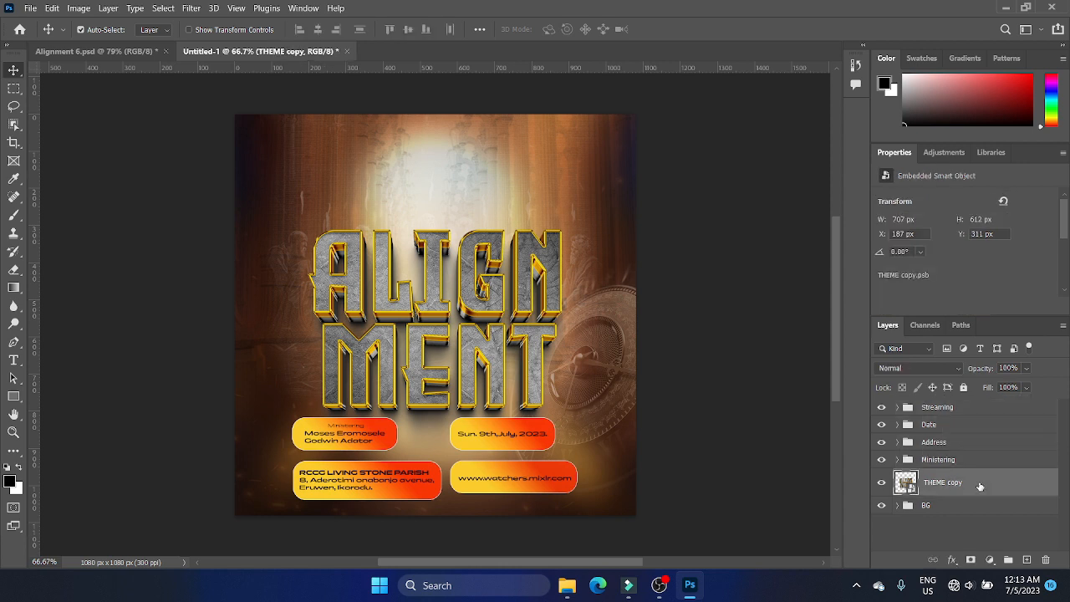
{"action": "left_click_drag", "start_coordinate": [363, 323], "coordinate": [361, 294]}
{"action": "key", "text": "ctrl+a"}
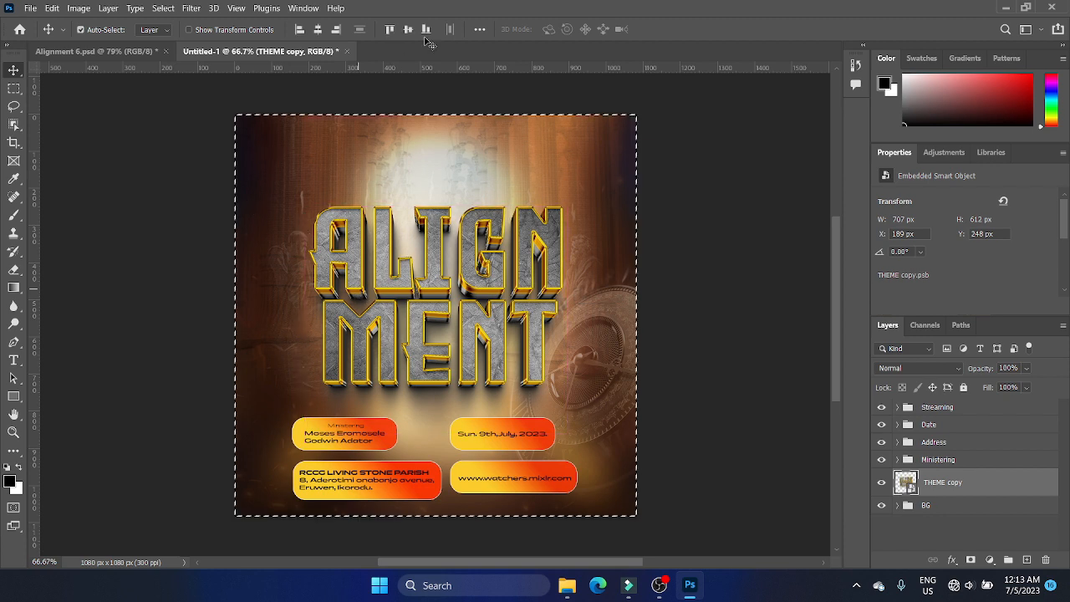
{"action": "left_click", "coordinate": [319, 29]}
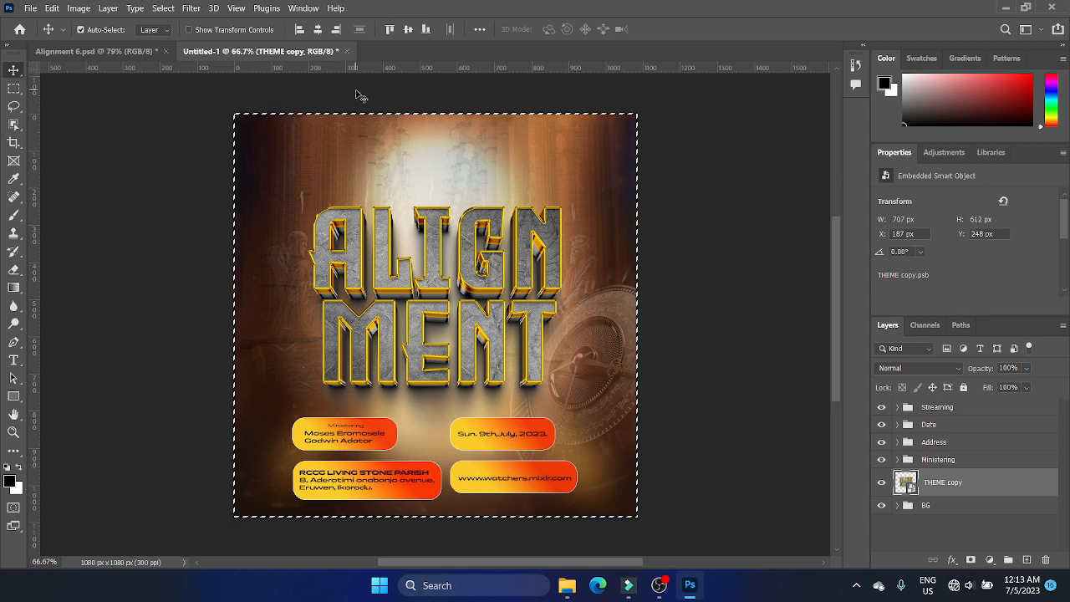
{"action": "key", "text": "ctrl+d"}
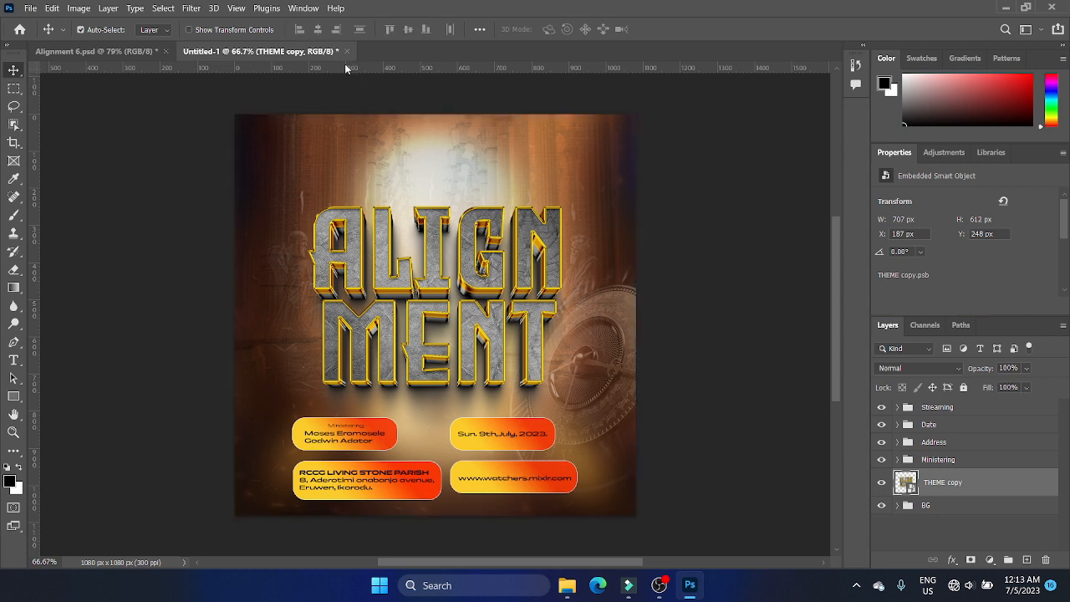
Expand the Ministering group and examine the font settings of its heading and the ministers' names text.
{"action": "left_click", "coordinate": [897, 460]}
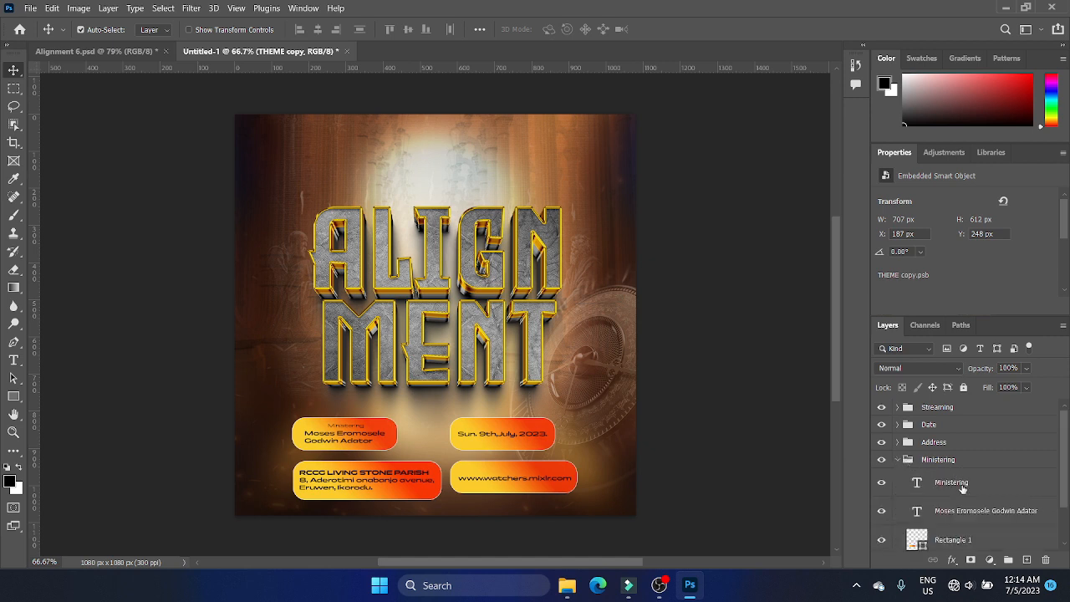
{"action": "left_click", "coordinate": [961, 483]}
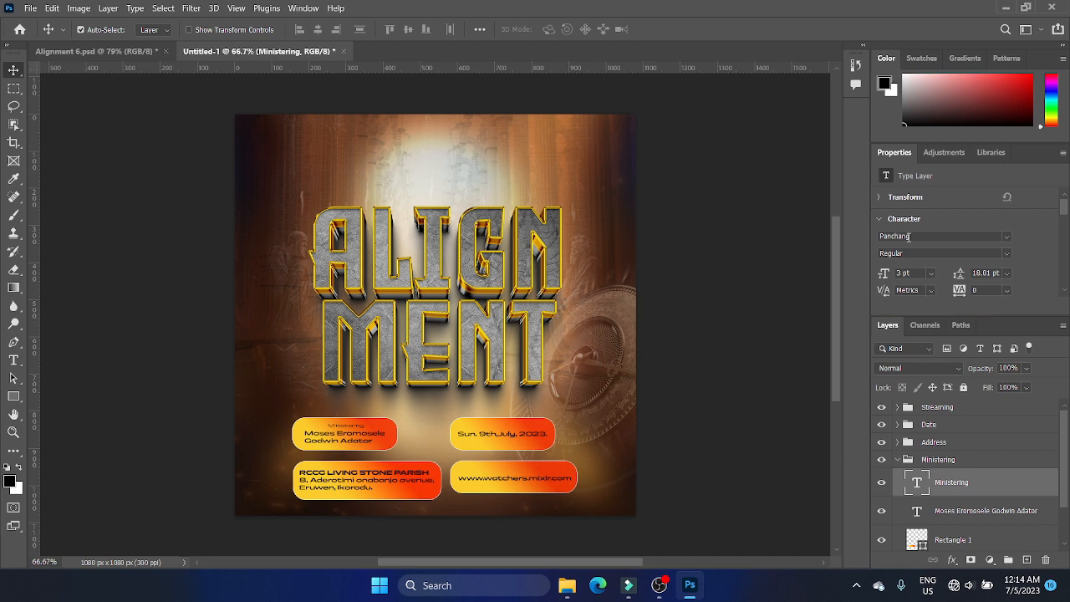
{"action": "left_click_drag", "start_coordinate": [884, 236], "coordinate": [913, 237]}
{"action": "left_click", "coordinate": [917, 237]}
{"action": "left_click", "coordinate": [972, 507]}
{"action": "key", "text": "ctrl+plus"}
{"action": "key", "text": "ctrl+plus"}
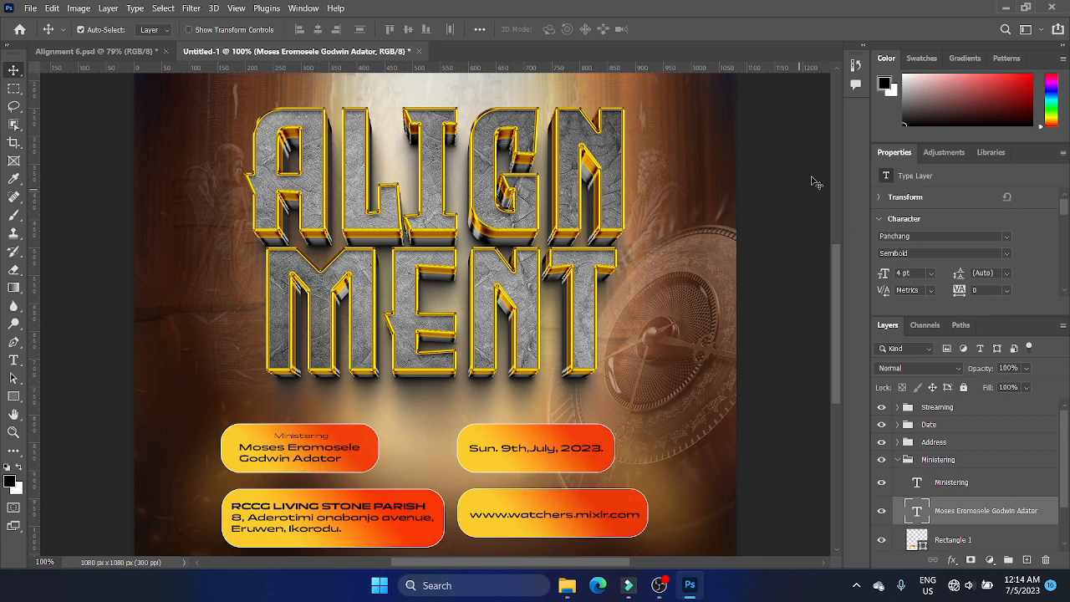
{"action": "left_click", "coordinate": [1038, 32]}
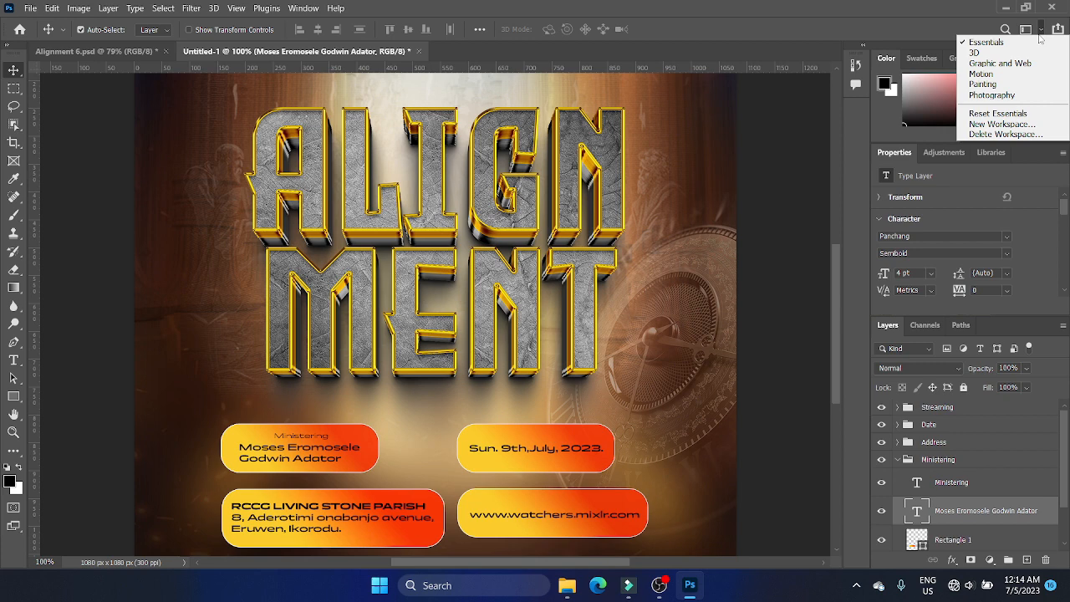
{"action": "left_click", "coordinate": [995, 41]}
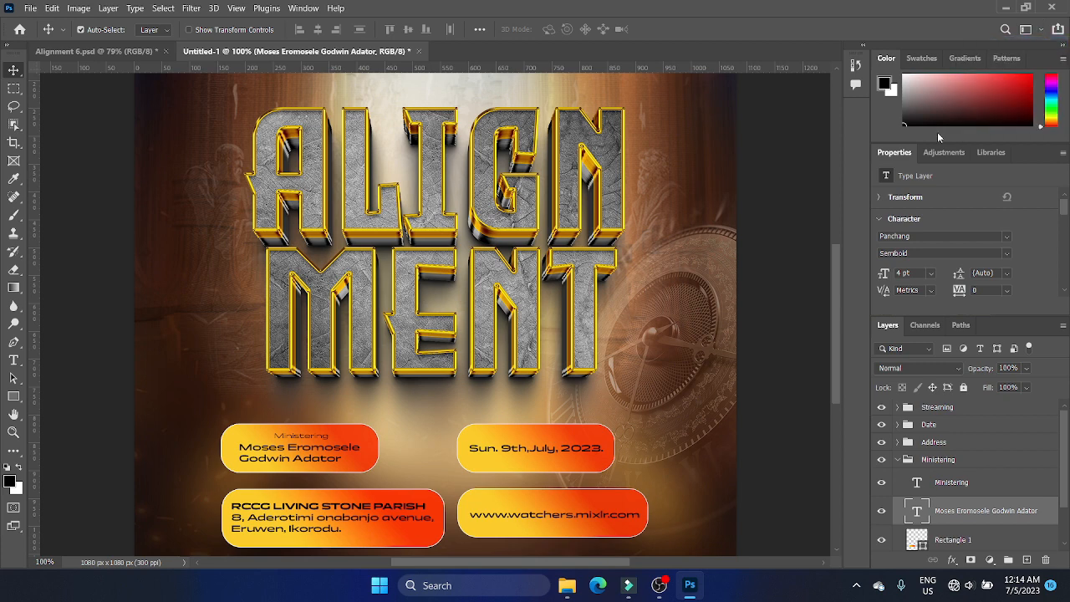
{"action": "left_click", "coordinate": [954, 156]}
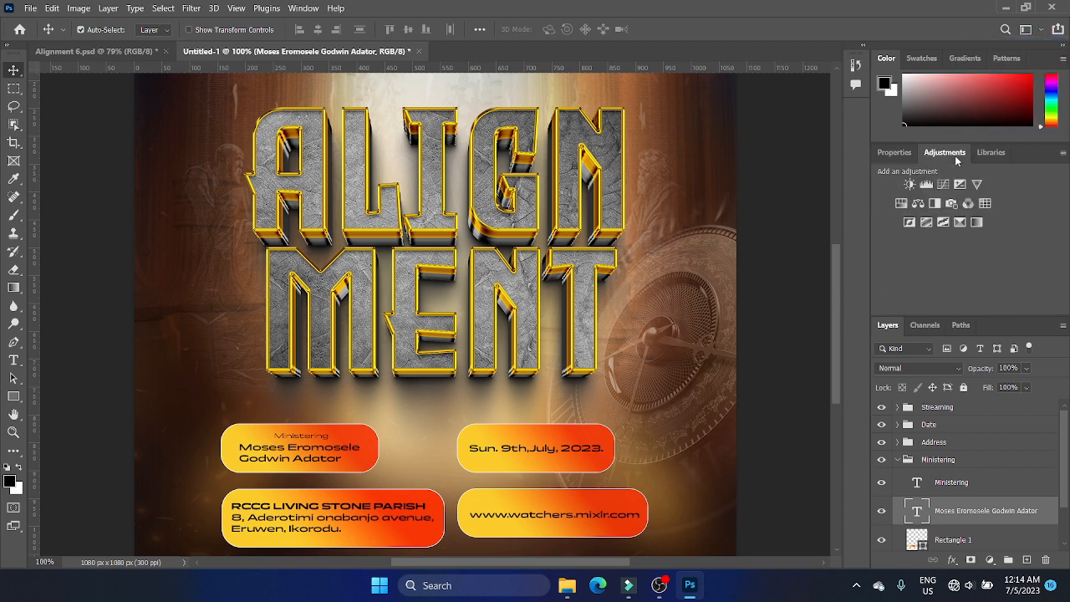
{"action": "left_click", "coordinate": [903, 154]}
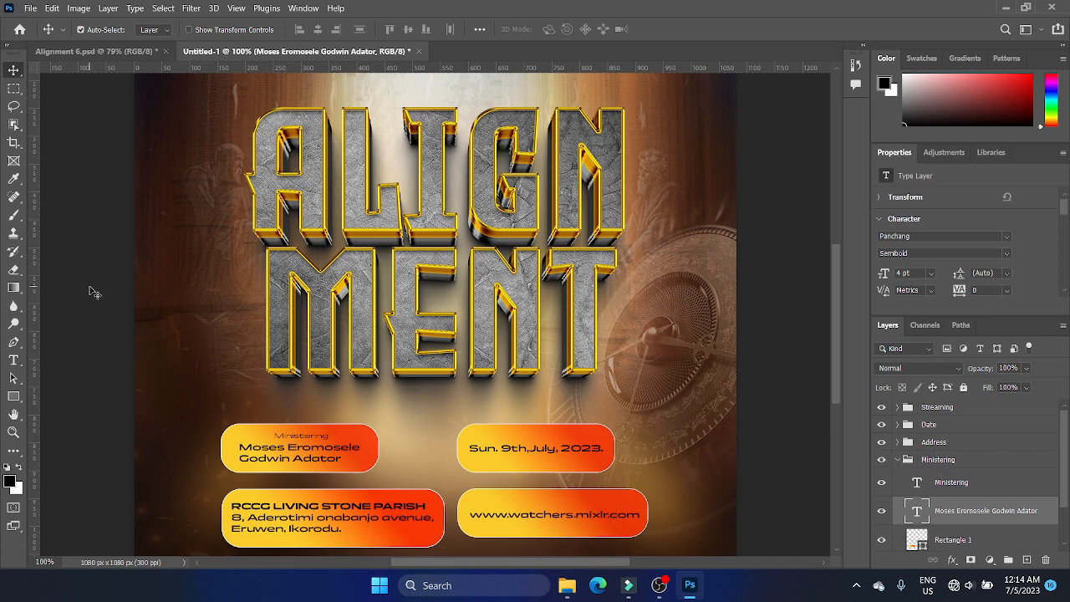
Try white and light grey as the colour of the ministers' names text, and set it back to black 000000.
{"action": "key", "text": "t"}
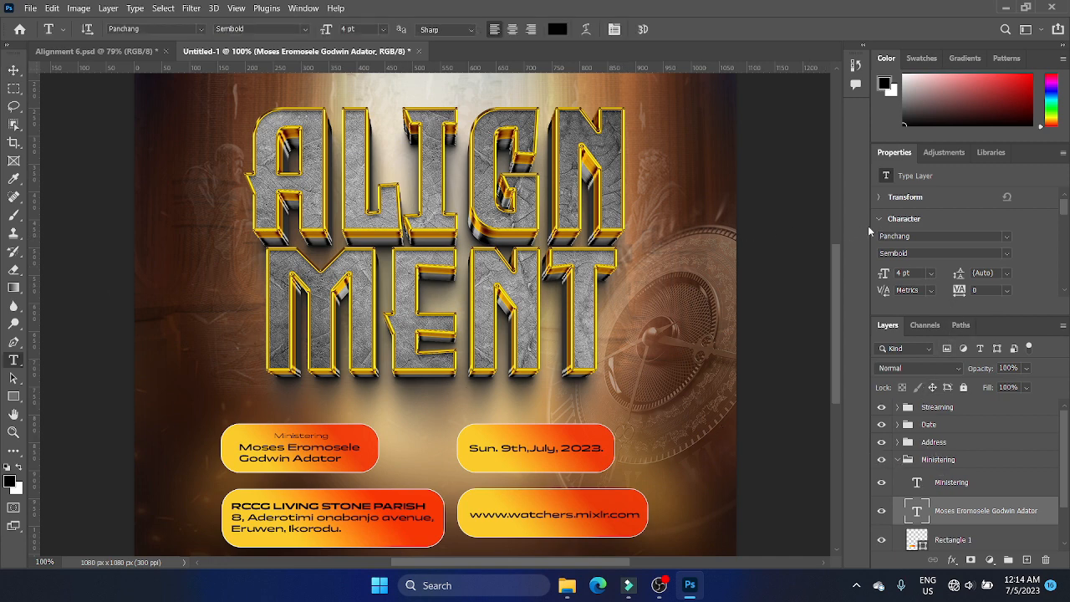
{"action": "left_click", "coordinate": [557, 31]}
{"action": "left_click_drag", "start_coordinate": [447, 161], "coordinate": [352, 118]}
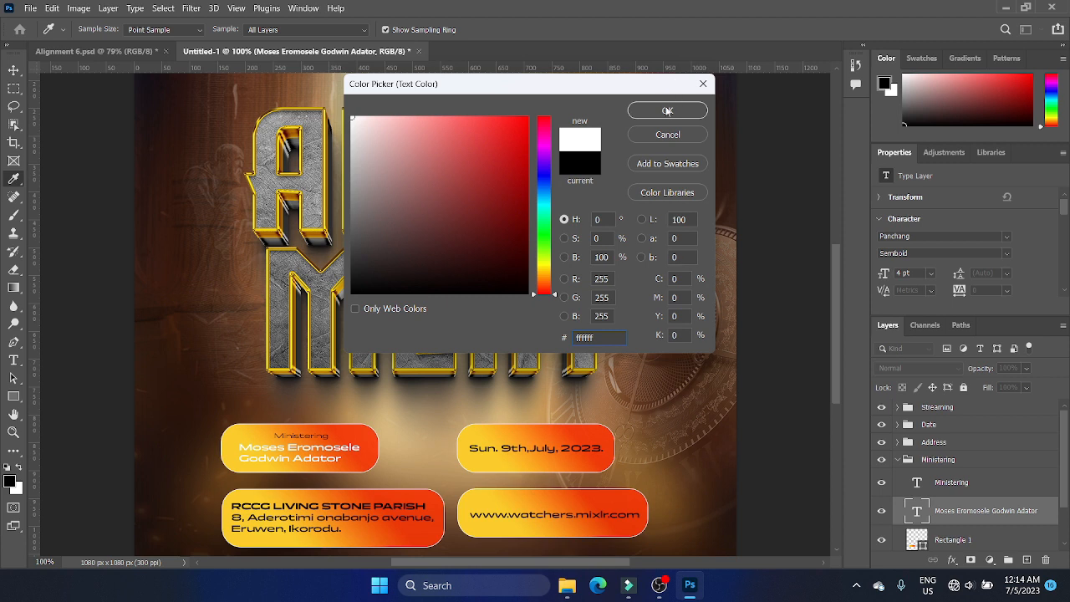
{"action": "left_click_drag", "start_coordinate": [356, 119], "coordinate": [350, 146]}
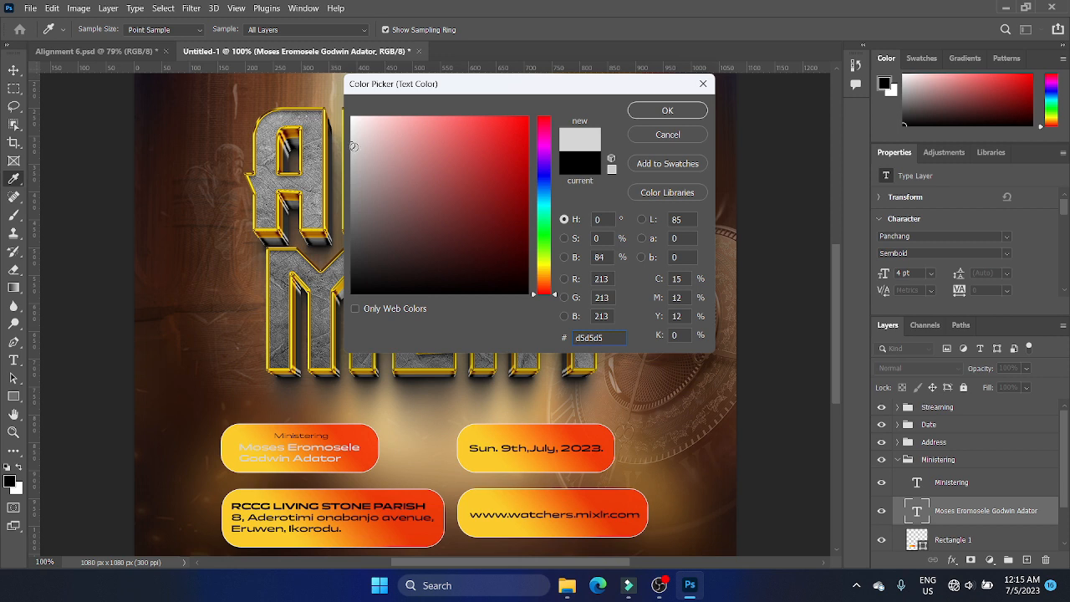
{"action": "left_click_drag", "start_coordinate": [353, 146], "coordinate": [396, 308]}
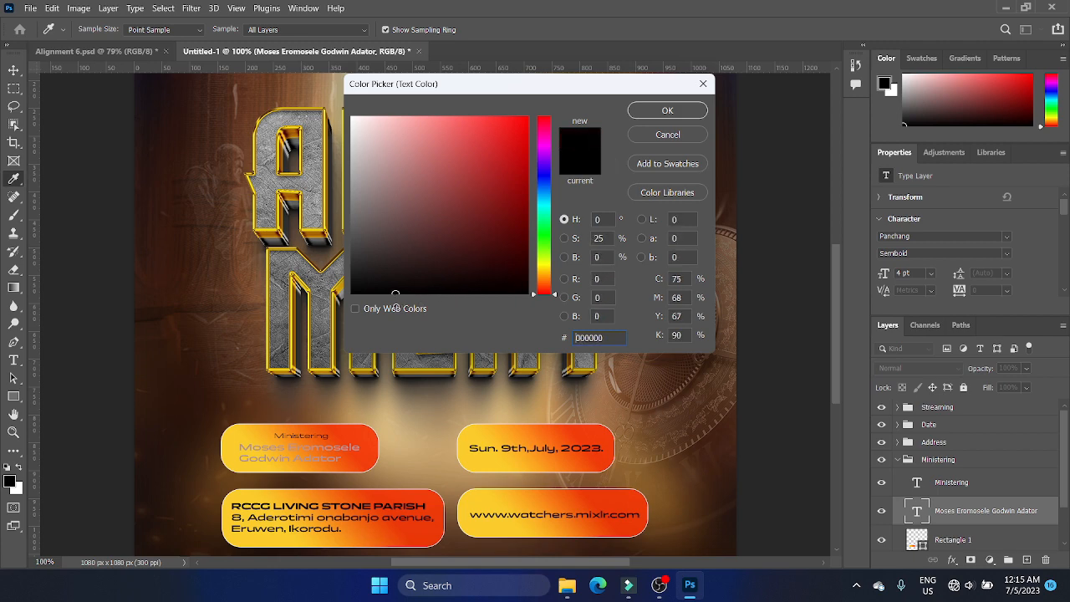
{"action": "key", "text": "Return"}
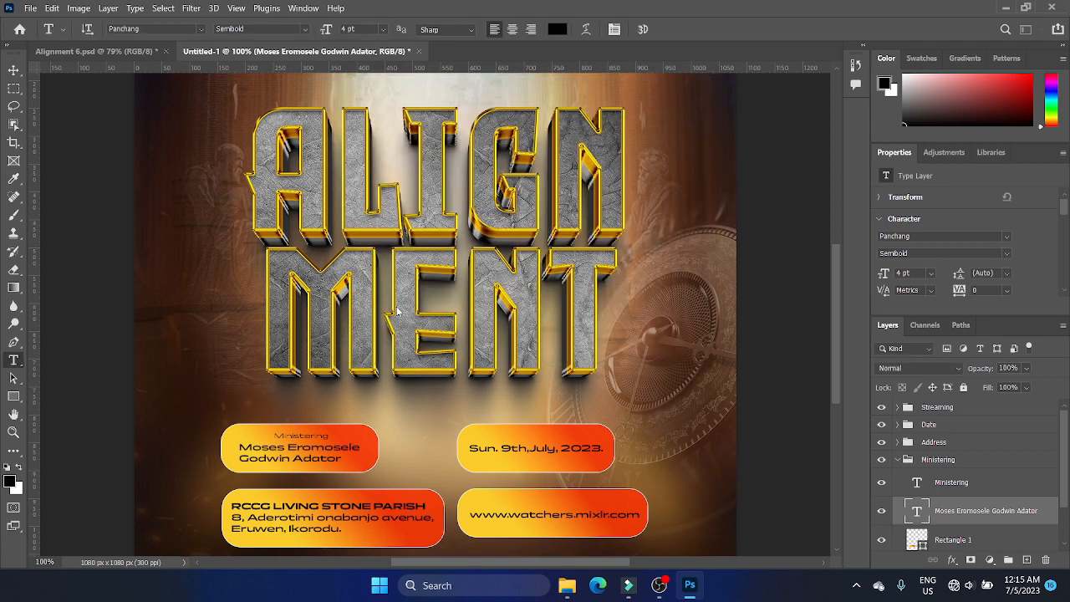
{"action": "left_click", "coordinate": [562, 31]}
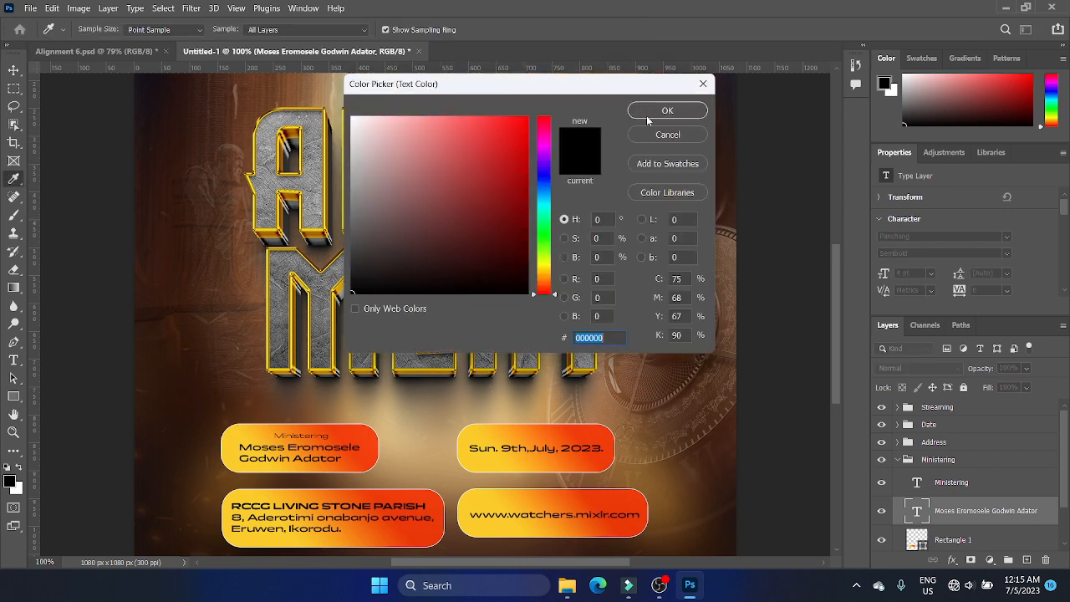
{"action": "left_click", "coordinate": [646, 116]}
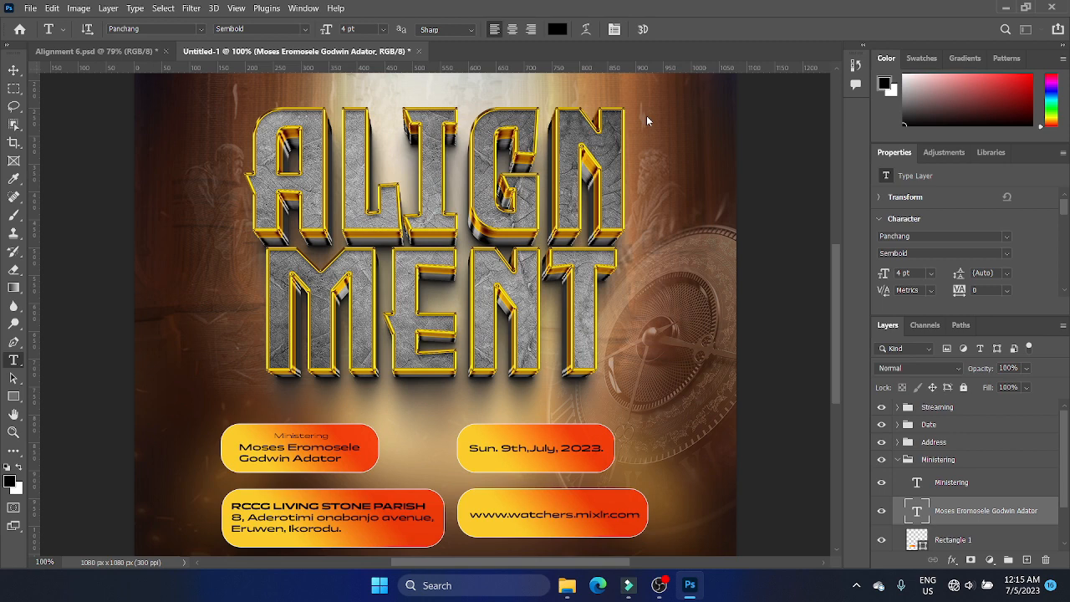
Add a drop shadow to the ministers' names text and set the shadow colour to white ffffff.
{"action": "left_click", "coordinate": [952, 557]}
{"action": "left_click", "coordinate": [955, 549]}
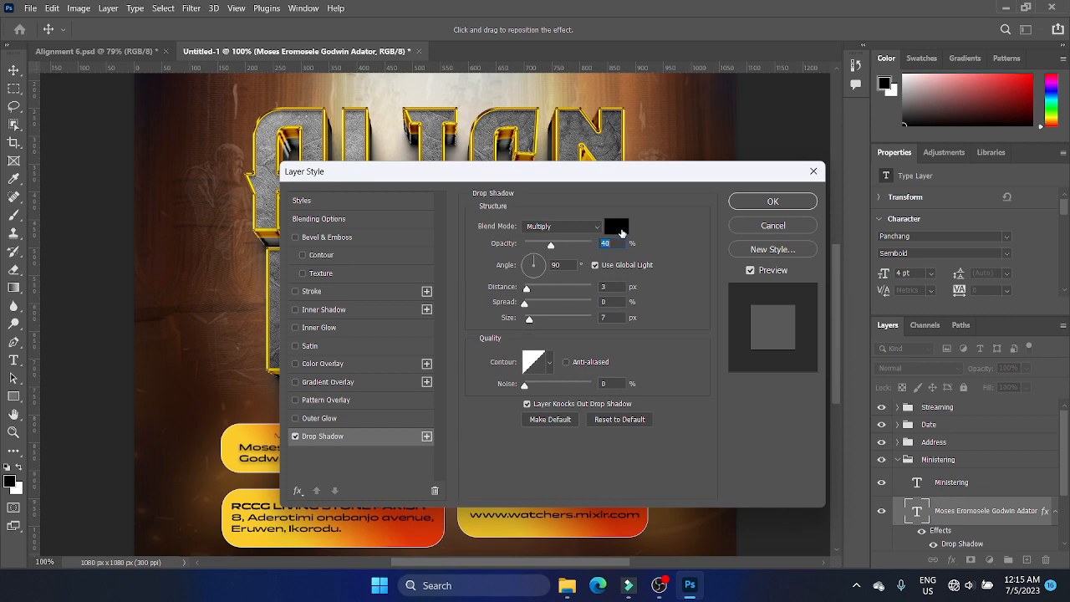
{"action": "left_click", "coordinate": [618, 229]}
{"action": "type", "text": "ffffff"}
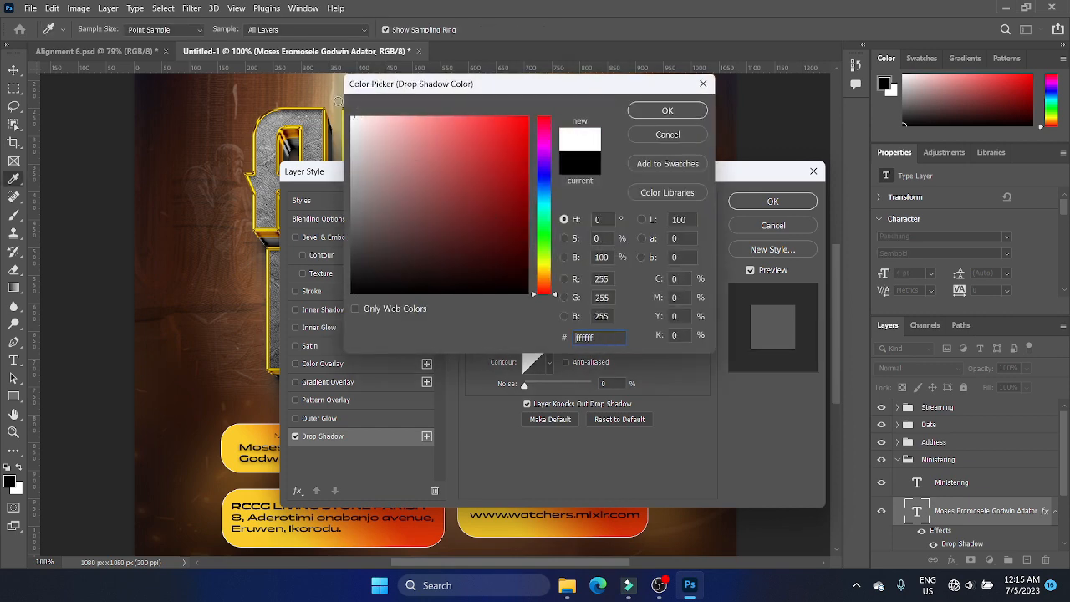
{"action": "key", "text": "Return"}
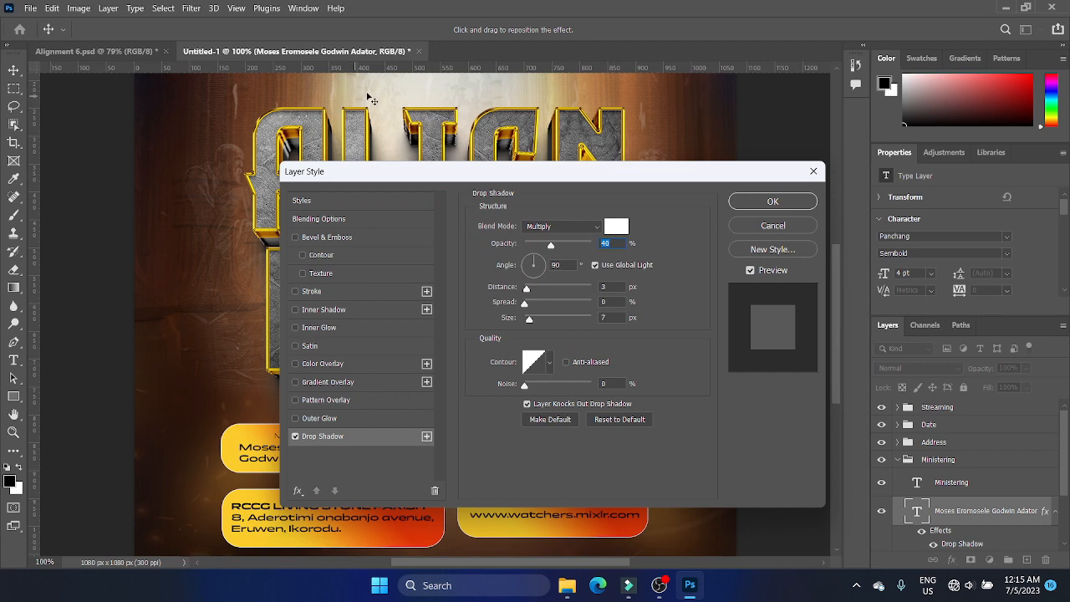
Set the names text's drop shadow to 100% opacity, 15 px distance, 13% spread and 59 px size, and apply it.
{"action": "left_click_drag", "start_coordinate": [489, 170], "coordinate": [419, 90]}
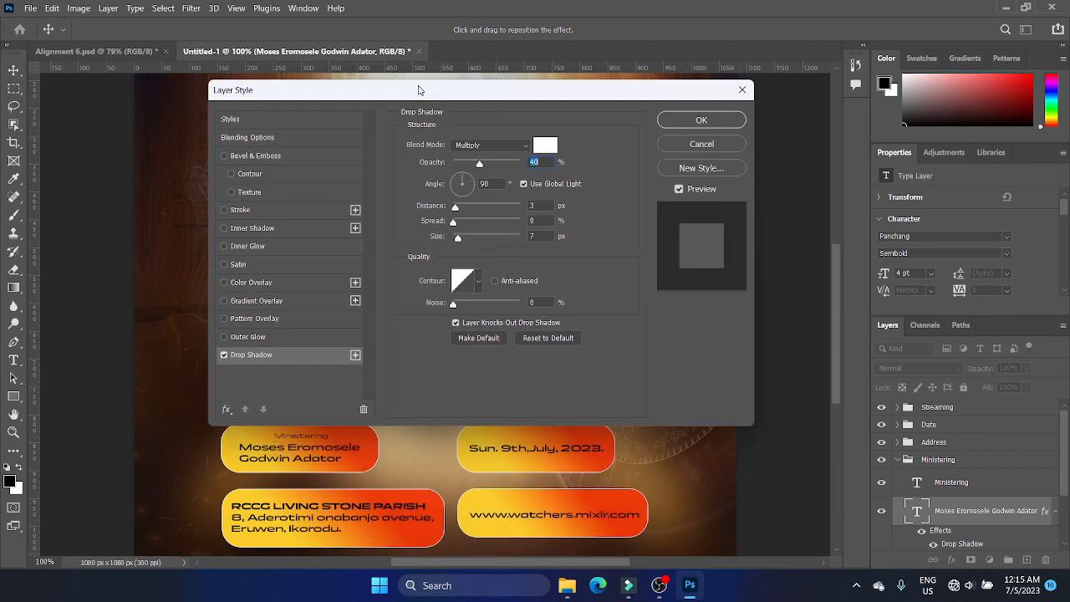
{"action": "left_click_drag", "start_coordinate": [488, 163], "coordinate": [519, 165]}
{"action": "left_click_drag", "start_coordinate": [459, 241], "coordinate": [462, 232]}
{"action": "left_click", "coordinate": [458, 240]}
{"action": "left_click_drag", "start_coordinate": [468, 238], "coordinate": [471, 209]}
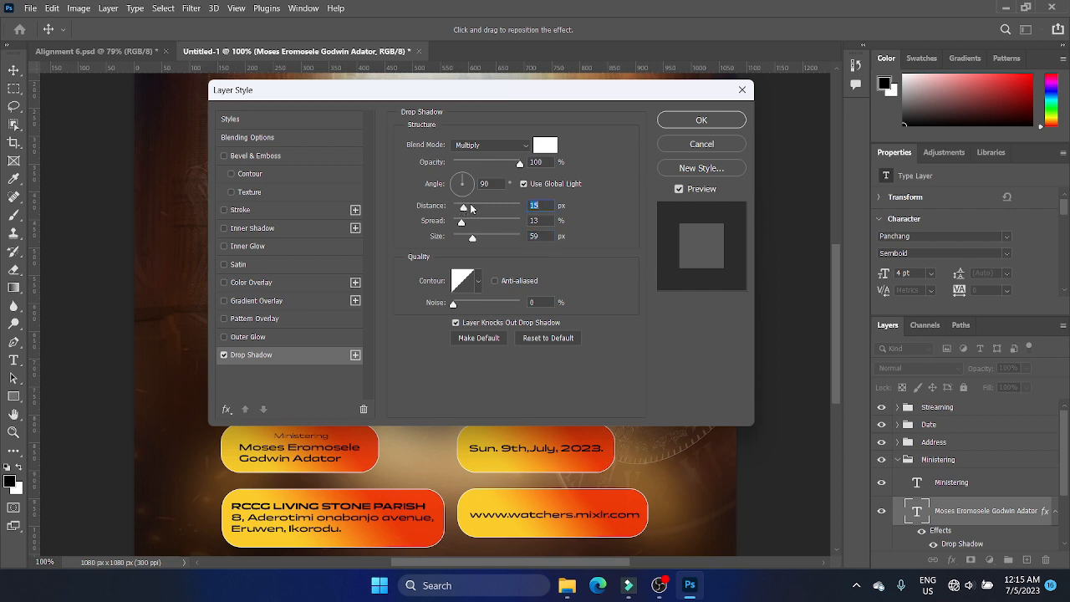
{"action": "left_click", "coordinate": [685, 118]}
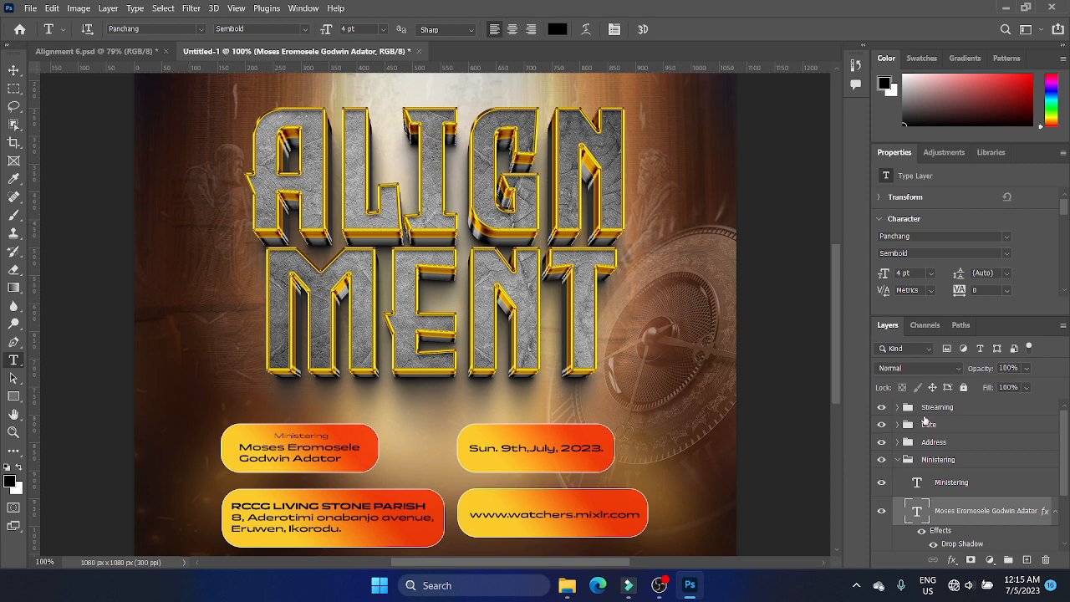
Disable the layer effects on the ministers' names text and turn off its drop shadow.
{"action": "right_click", "coordinate": [942, 537]}
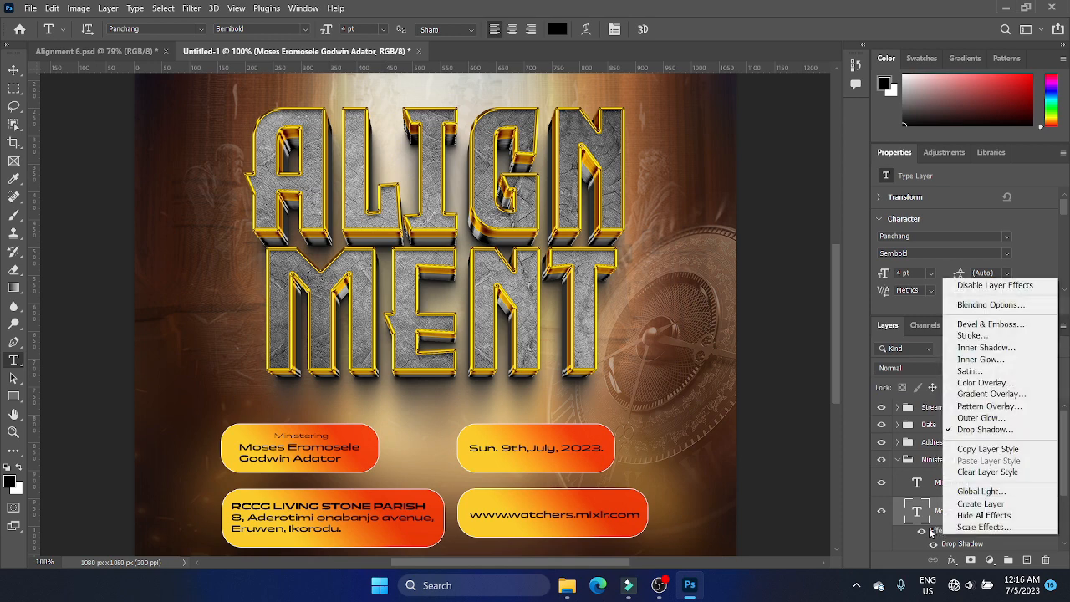
{"action": "left_click", "coordinate": [978, 289]}
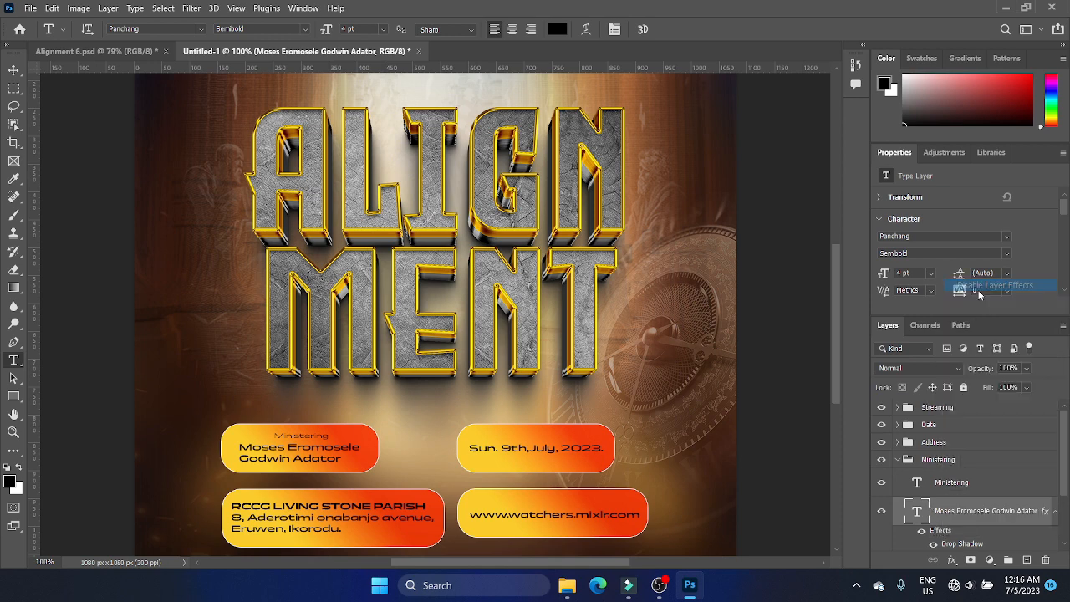
{"action": "right_click", "coordinate": [941, 535]}
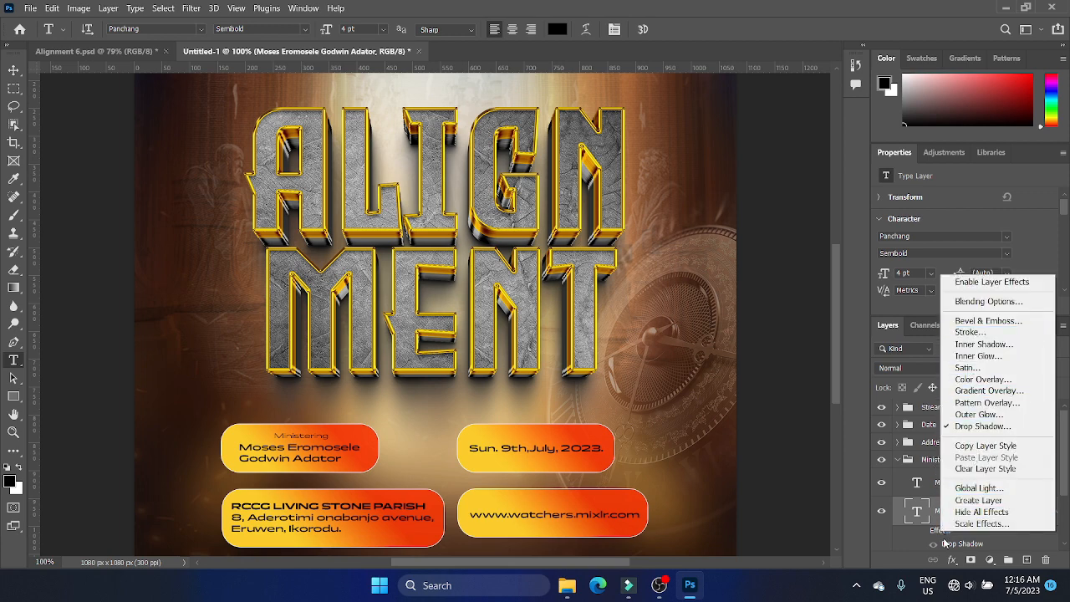
{"action": "left_click", "coordinate": [931, 534]}
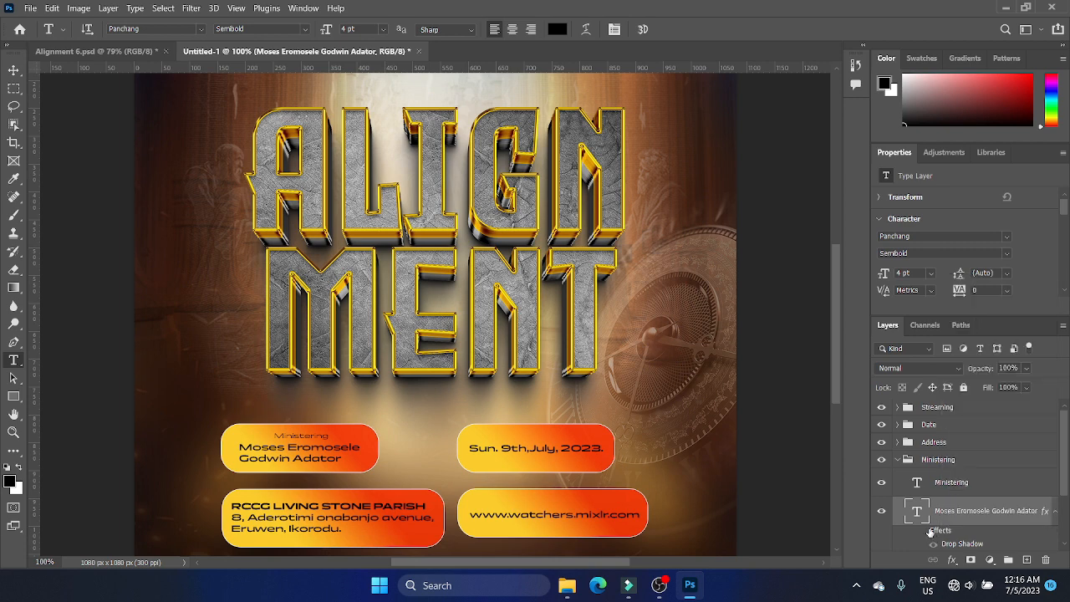
{"action": "double_click", "coordinate": [923, 535]}
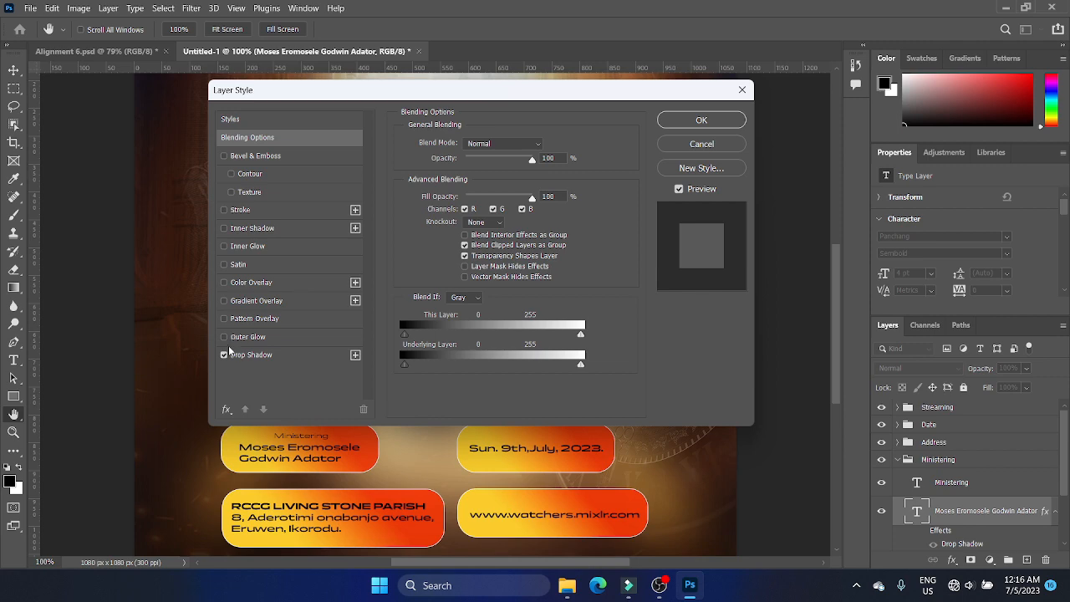
{"action": "left_click", "coordinate": [223, 354]}
{"action": "left_click", "coordinate": [223, 354]}
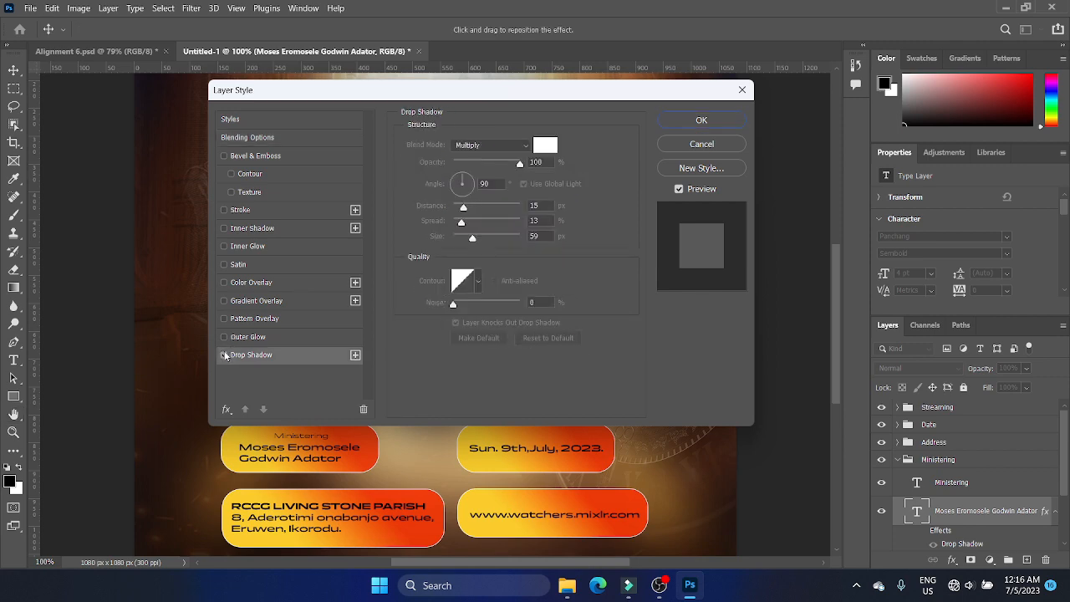
{"action": "left_click", "coordinate": [668, 125]}
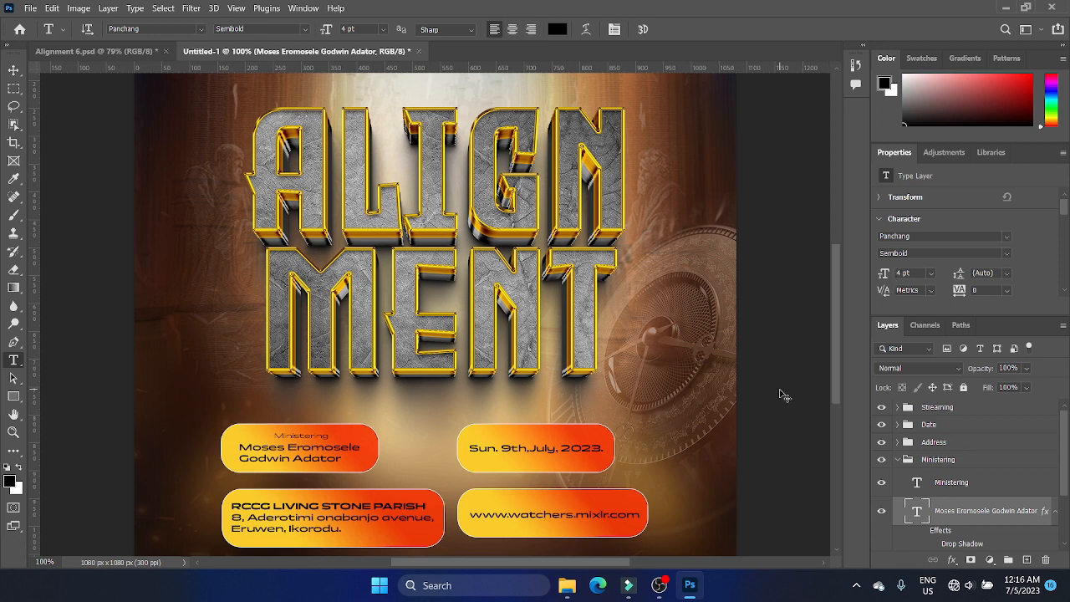
Collapse the Ministering group in the layer stack.
{"action": "scroll", "coordinate": [784, 395], "scroll_direction": "down", "scroll_amount": 2}
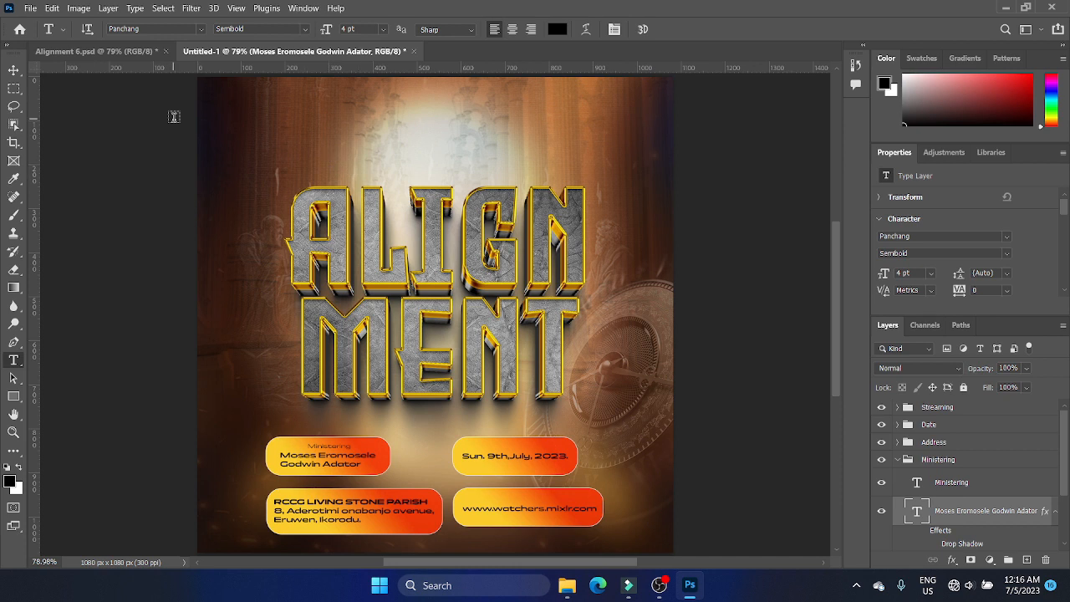
{"action": "key", "text": "v"}
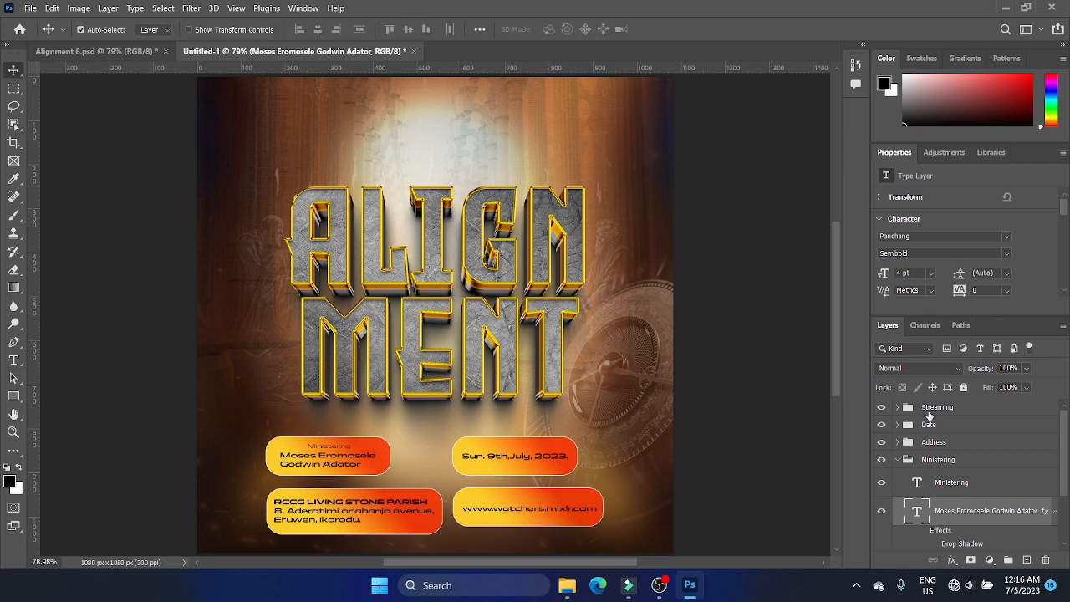
{"action": "left_click", "coordinate": [898, 460]}
{"action": "scroll", "coordinate": [994, 452], "scroll_direction": "up", "scroll_amount": 1}
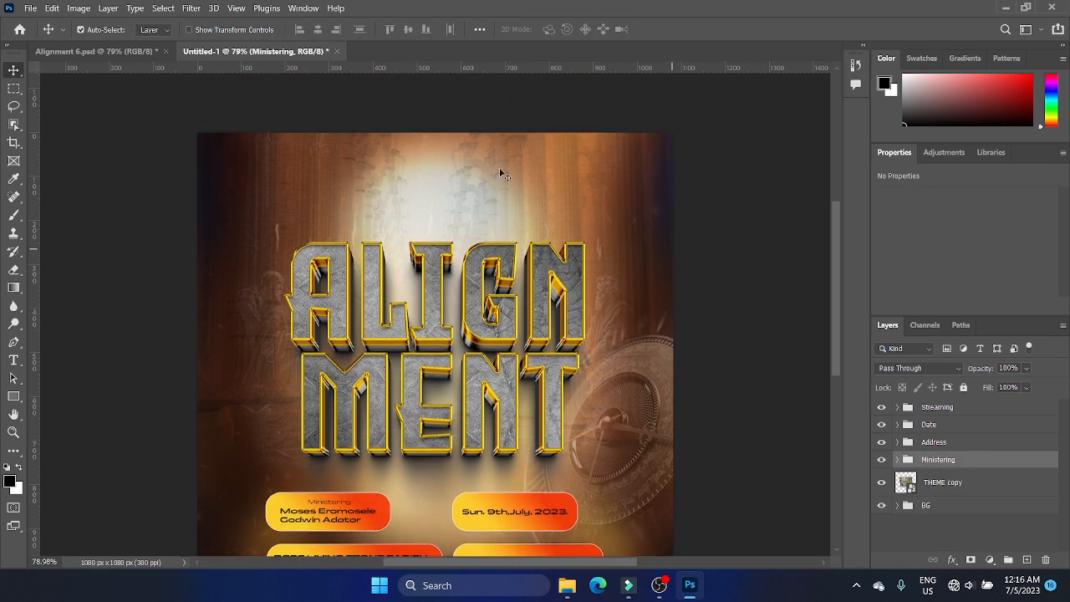
{"action": "scroll", "coordinate": [769, 311], "scroll_direction": "down", "scroll_amount": 1}
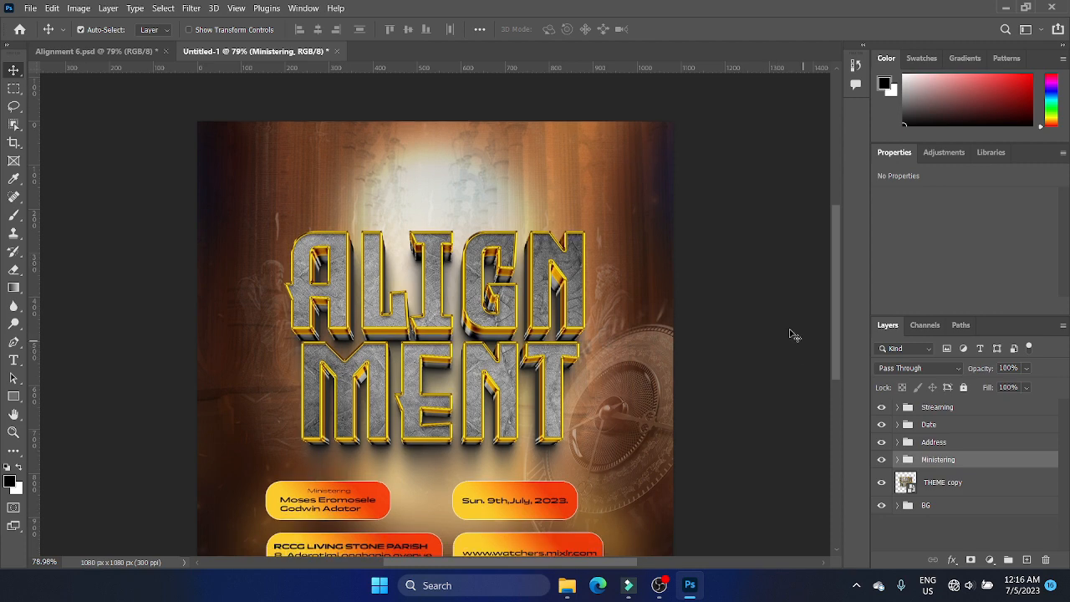
Copy the Watchers logo from Alignment 6.psd to above the title in Untitled-1, about X 466, Y 37 px, and undo the accidental background shift.
{"action": "left_click", "coordinate": [94, 52]}
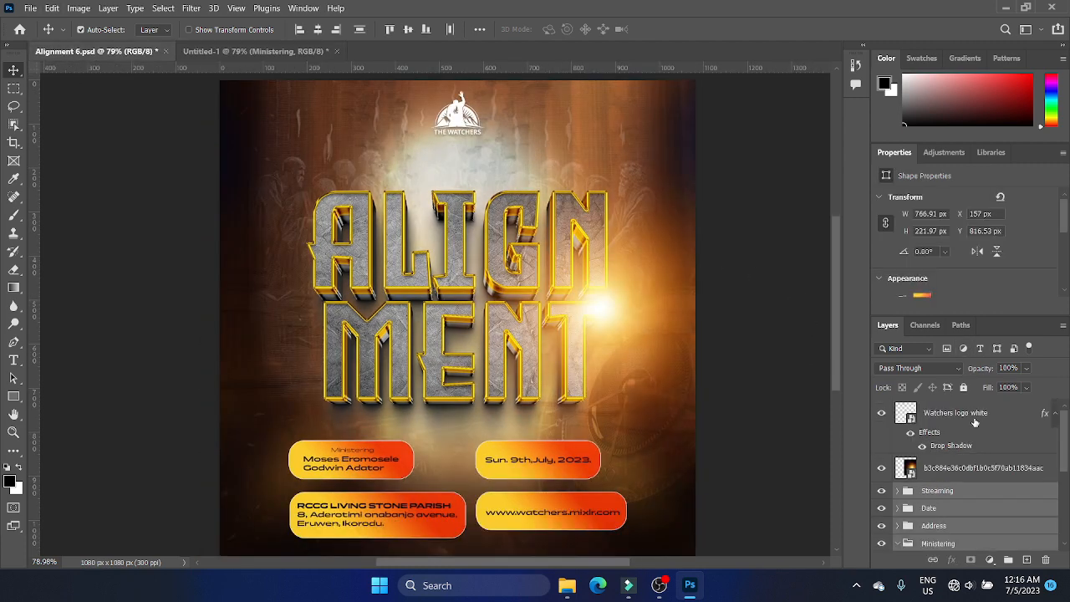
{"action": "left_click", "coordinate": [974, 422]}
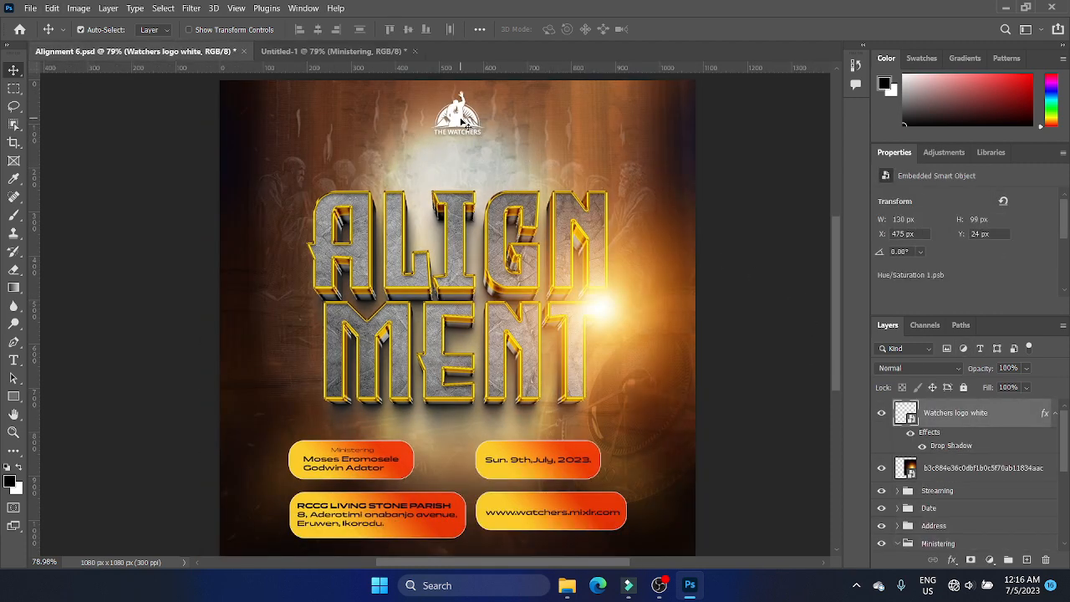
{"action": "left_click_drag", "start_coordinate": [460, 121], "coordinate": [199, 1]}
{"action": "left_click_drag", "start_coordinate": [306, 30], "coordinate": [440, 124]}
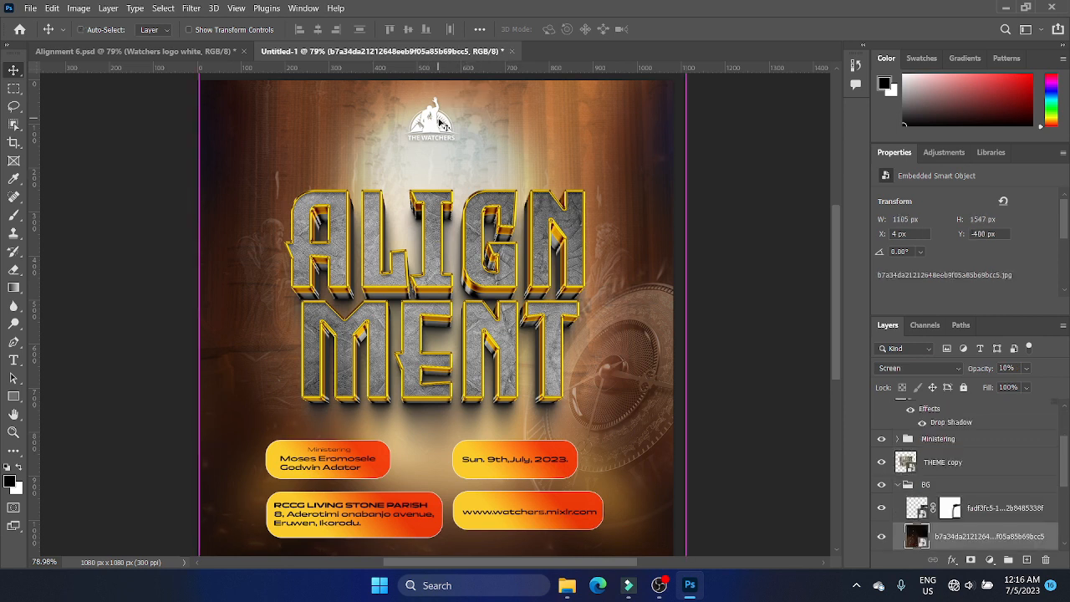
{"action": "key", "text": "ctrl+z"}
{"action": "scroll", "coordinate": [994, 493], "scroll_direction": "up", "scroll_amount": 1}
{"action": "scroll", "coordinate": [994, 497], "scroll_direction": "up", "scroll_amount": 2}
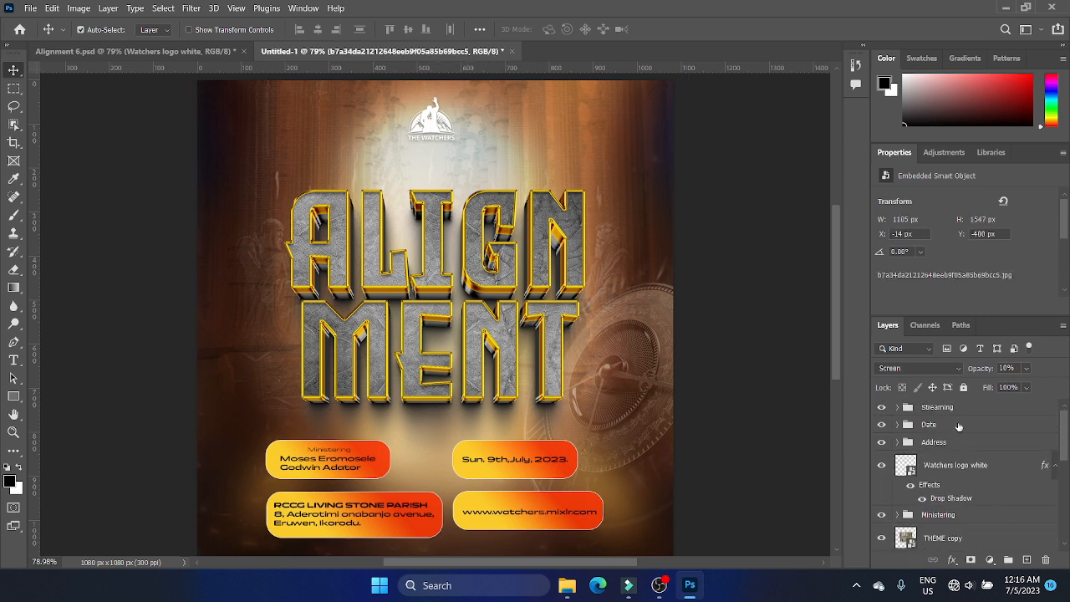
Centre the Watchers logo horizontally on the canvas.
{"action": "left_click", "coordinate": [960, 467]}
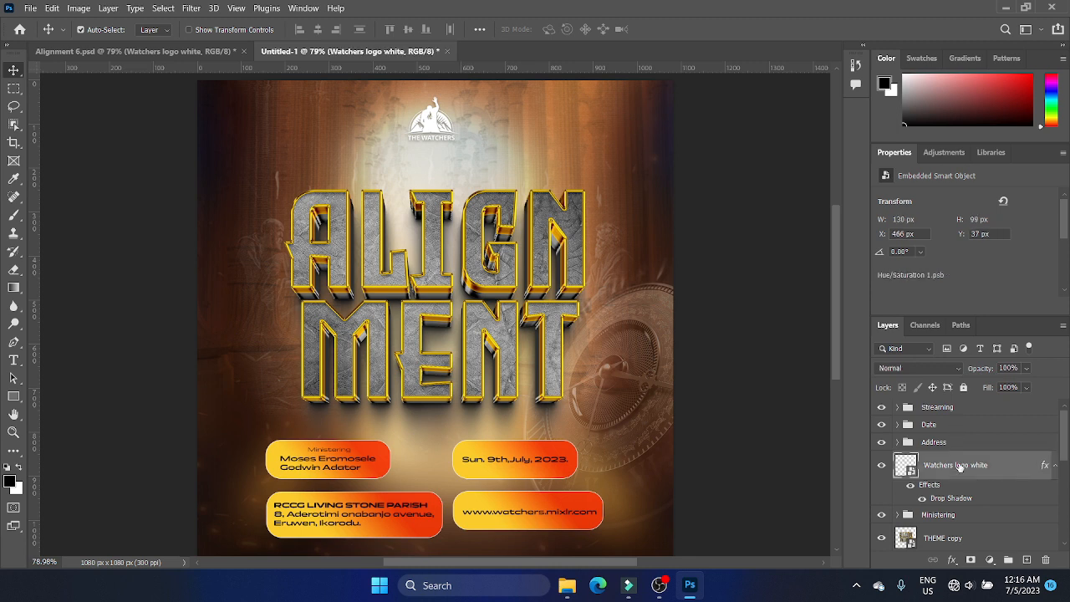
{"action": "key", "text": "ctrl+a"}
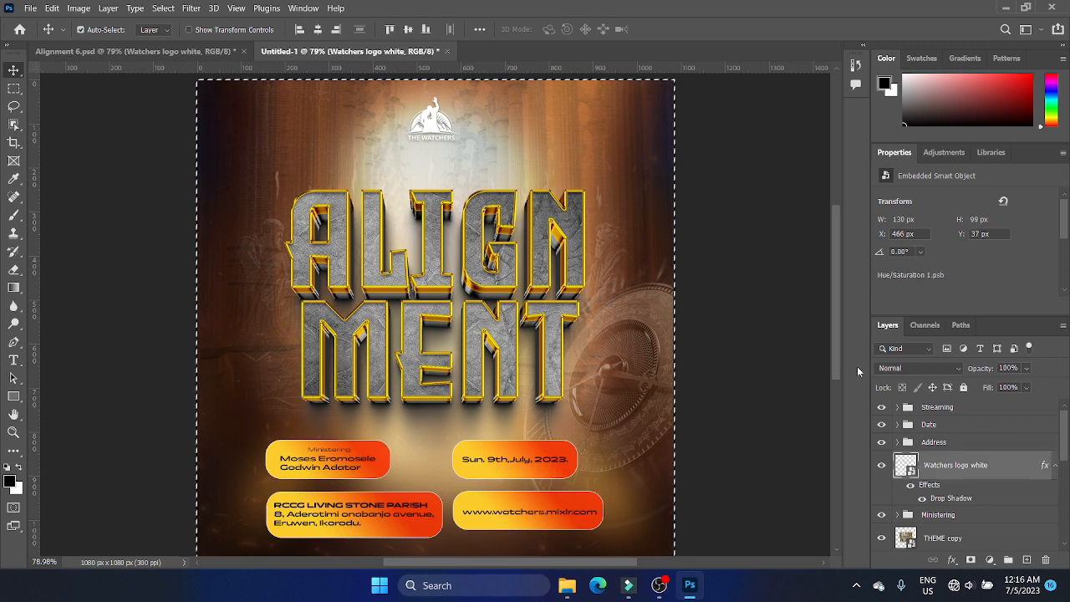
{"action": "left_click", "coordinate": [316, 33]}
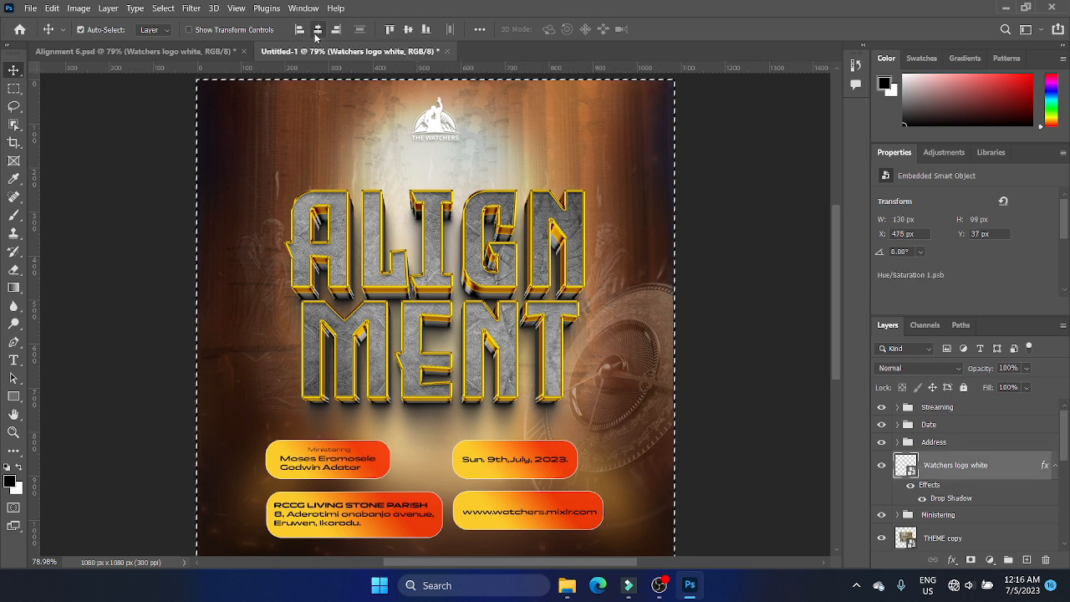
Clear the canvas selection and make the Streaming group at the head of the layer stack active.
{"action": "key", "text": "ctrl+d"}
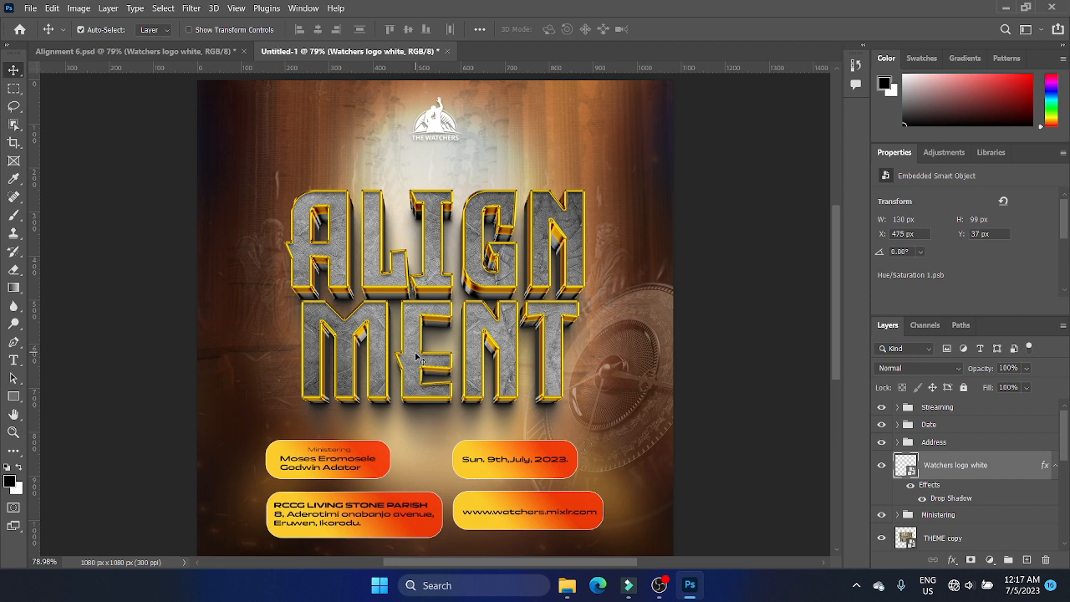
{"action": "scroll", "coordinate": [946, 477], "scroll_direction": "down", "scroll_amount": 2}
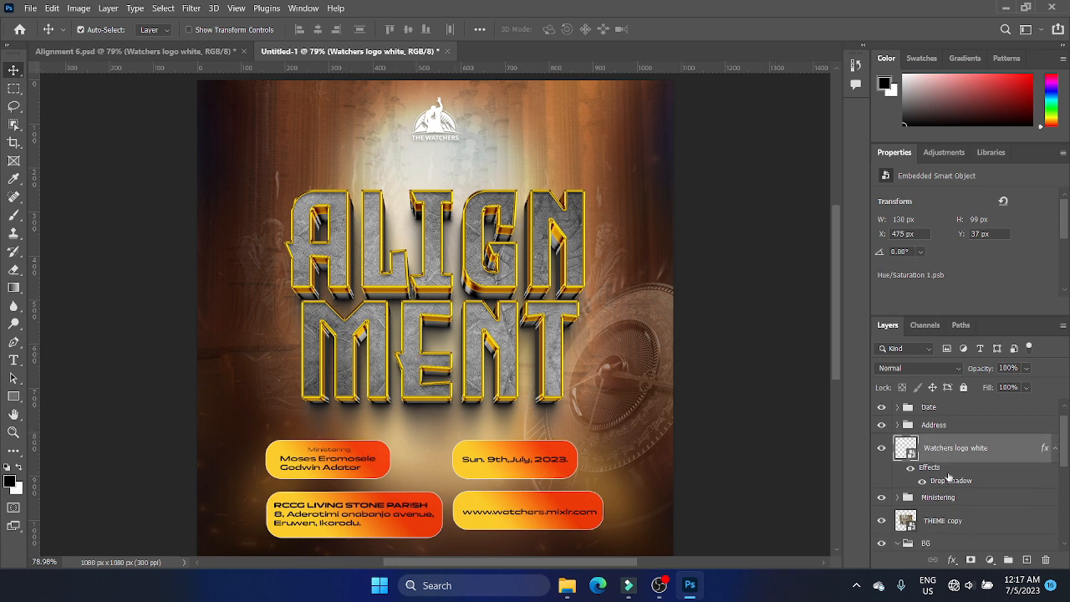
{"action": "scroll", "coordinate": [998, 461], "scroll_direction": "up", "scroll_amount": 2}
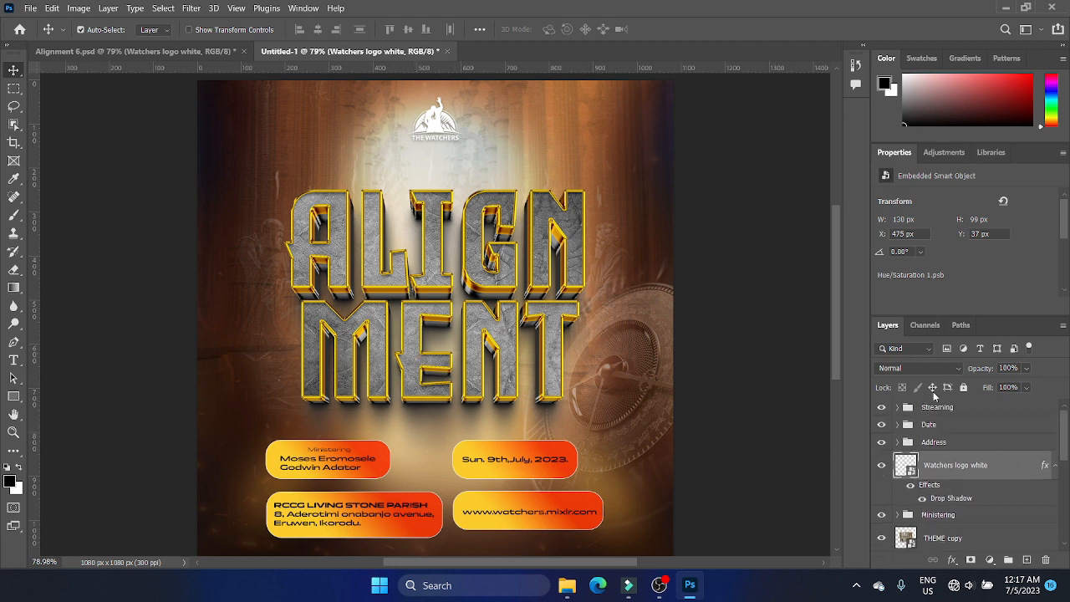
{"action": "left_click", "coordinate": [952, 409]}
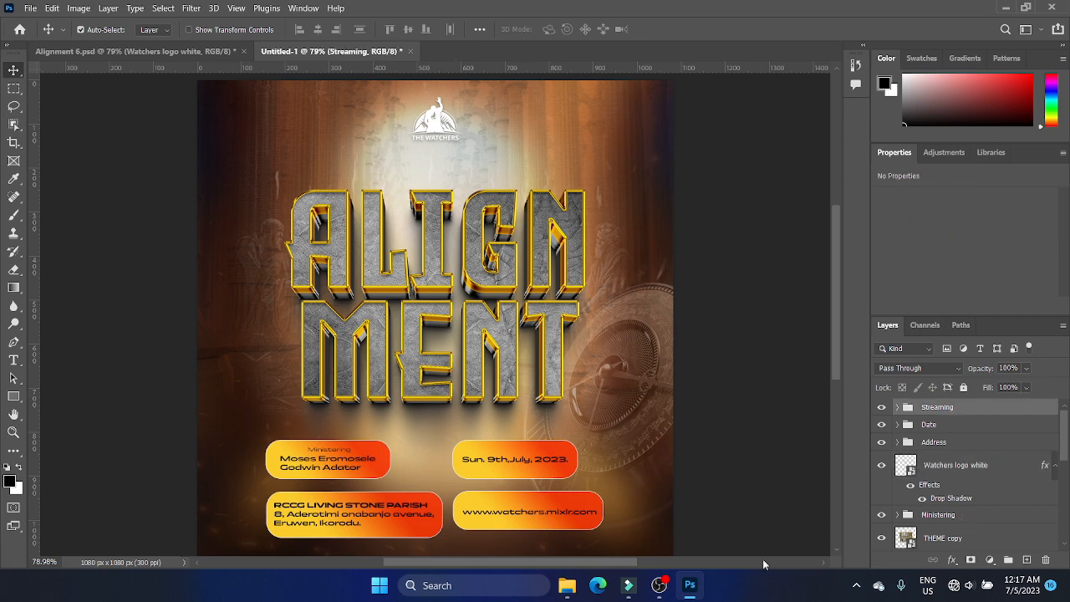
Place the orange glow image b3c884e36c0dbf1b0c5f70ab11834aac from the Baackgrounds folder in Pictures into Untitled-1 above the Streaming group.
{"action": "left_click", "coordinate": [568, 584]}
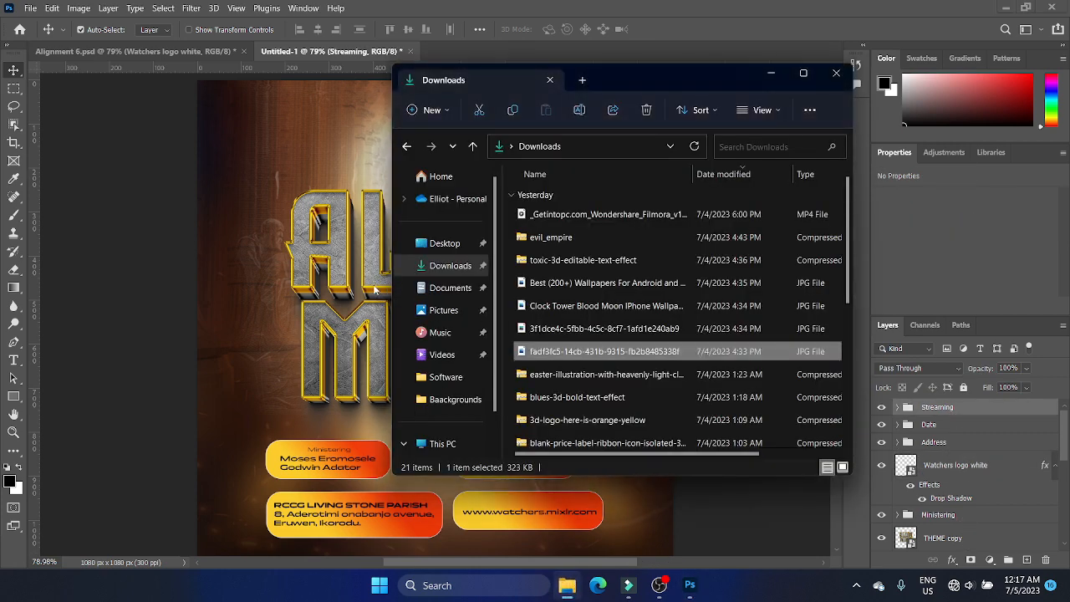
{"action": "left_click", "coordinate": [434, 311]}
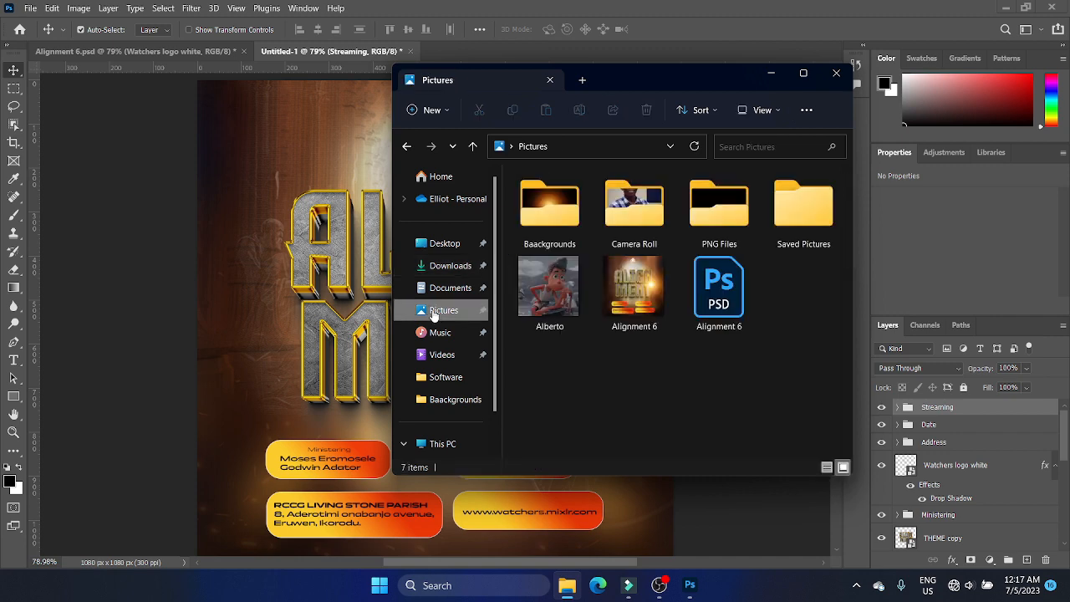
{"action": "double_click", "coordinate": [549, 205]}
{"action": "scroll", "coordinate": [671, 300], "scroll_direction": "down", "scroll_amount": 5}
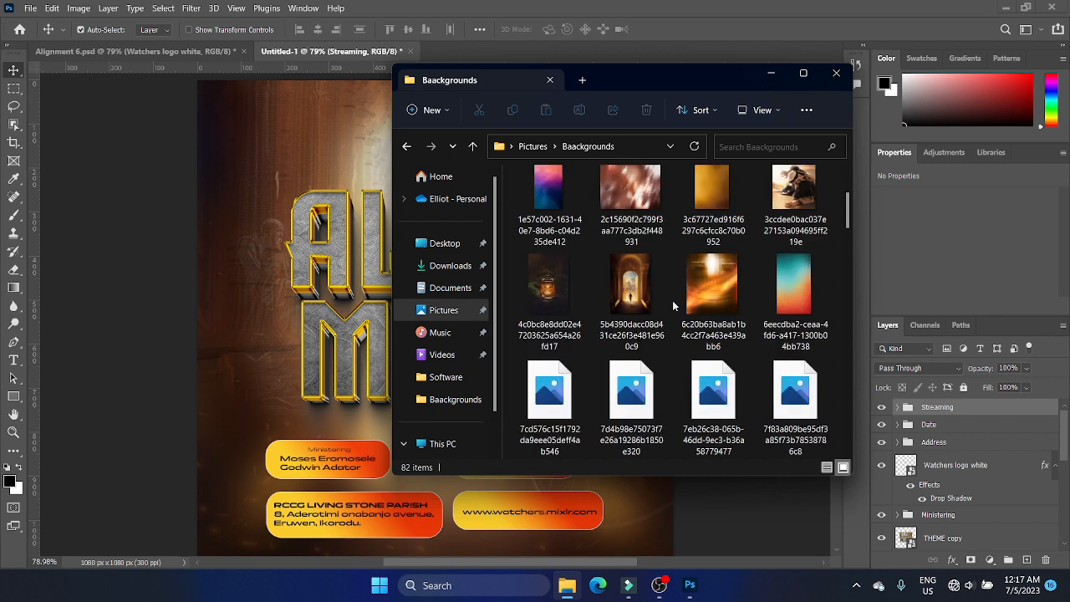
{"action": "scroll", "coordinate": [672, 300], "scroll_direction": "down", "scroll_amount": 5}
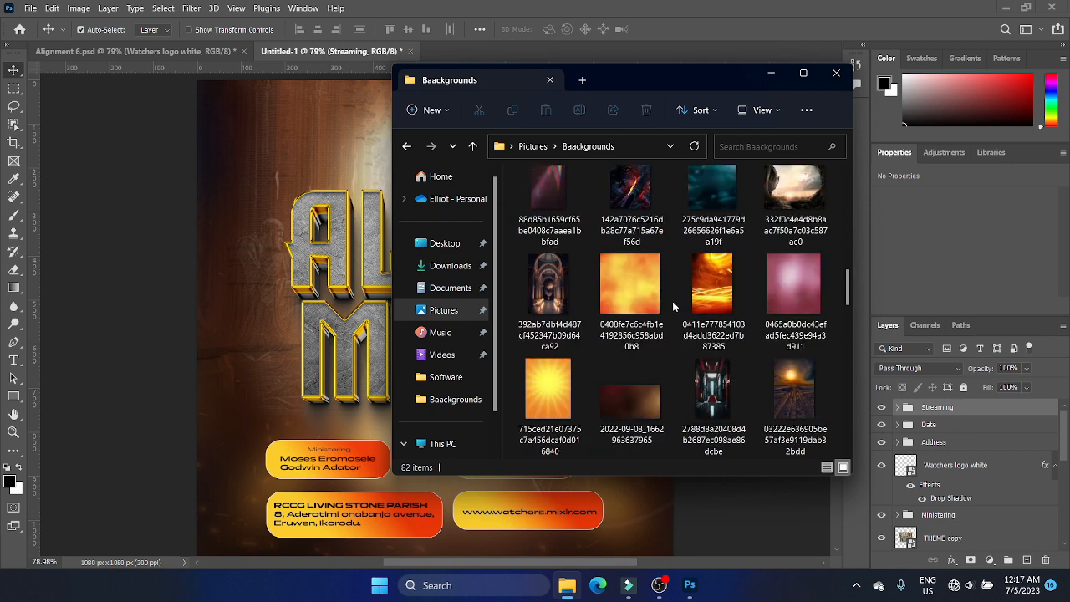
{"action": "scroll", "coordinate": [672, 306], "scroll_direction": "down", "scroll_amount": 8}
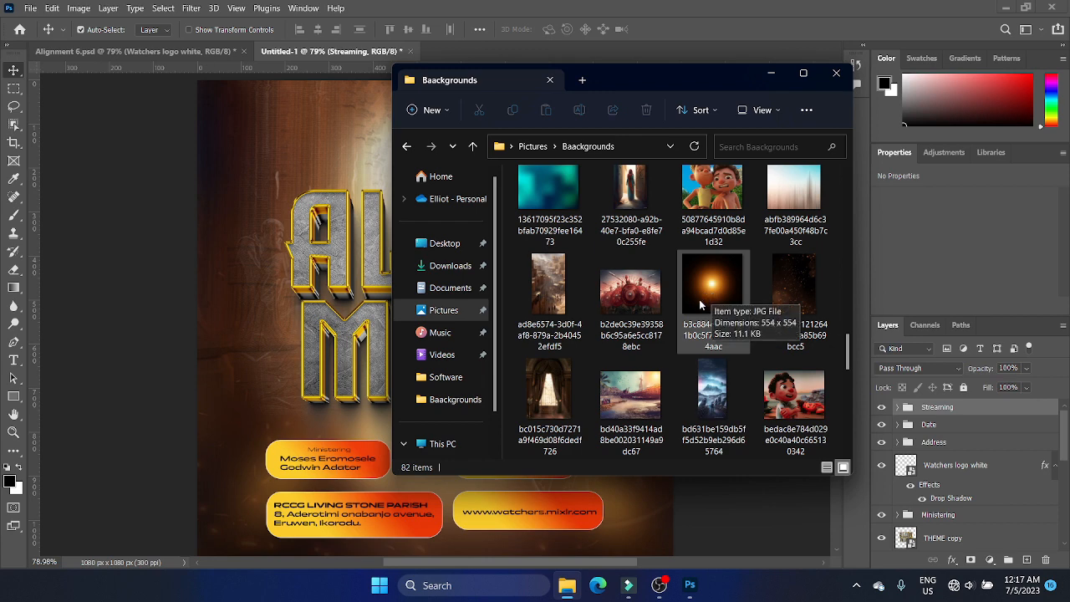
{"action": "scroll", "coordinate": [700, 301], "scroll_direction": "down", "scroll_amount": 10}
{"action": "scroll", "coordinate": [702, 303], "scroll_direction": "up", "scroll_amount": 5}
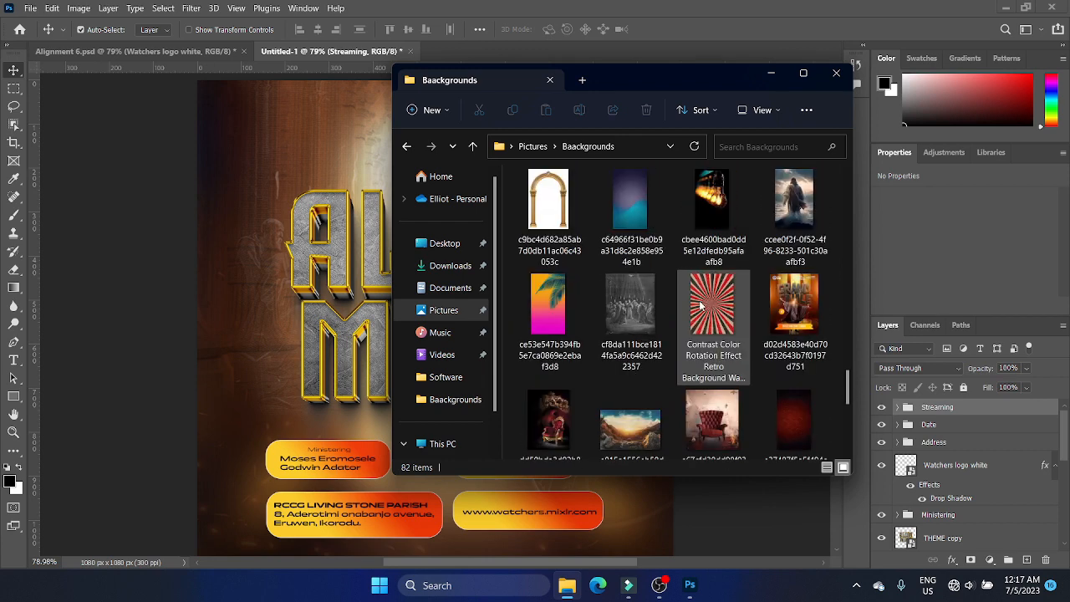
{"action": "left_click", "coordinate": [717, 219]}
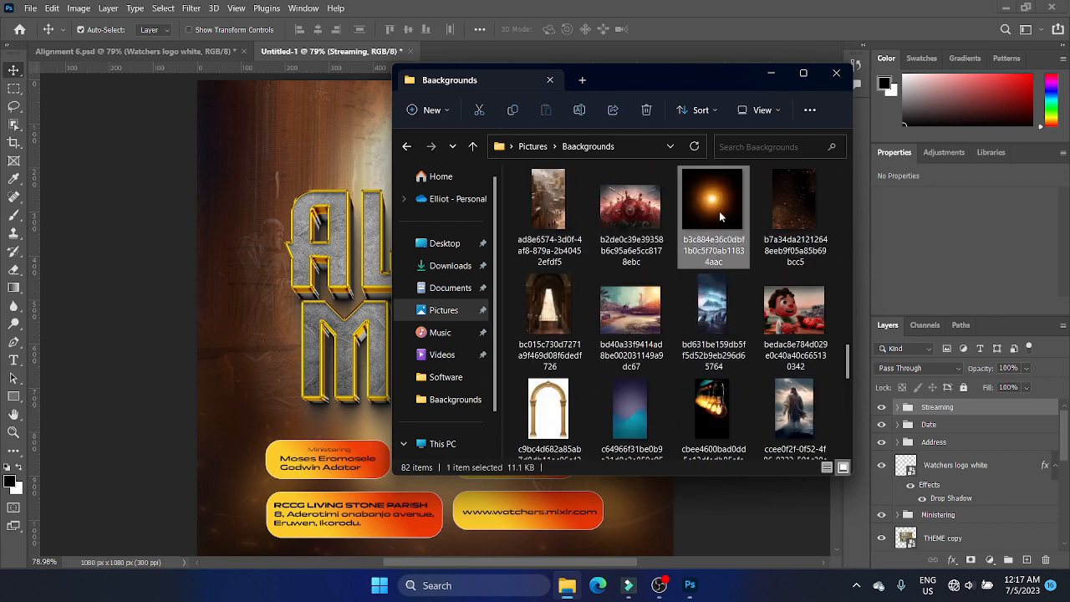
{"action": "left_click_drag", "start_coordinate": [723, 214], "coordinate": [305, 274]}
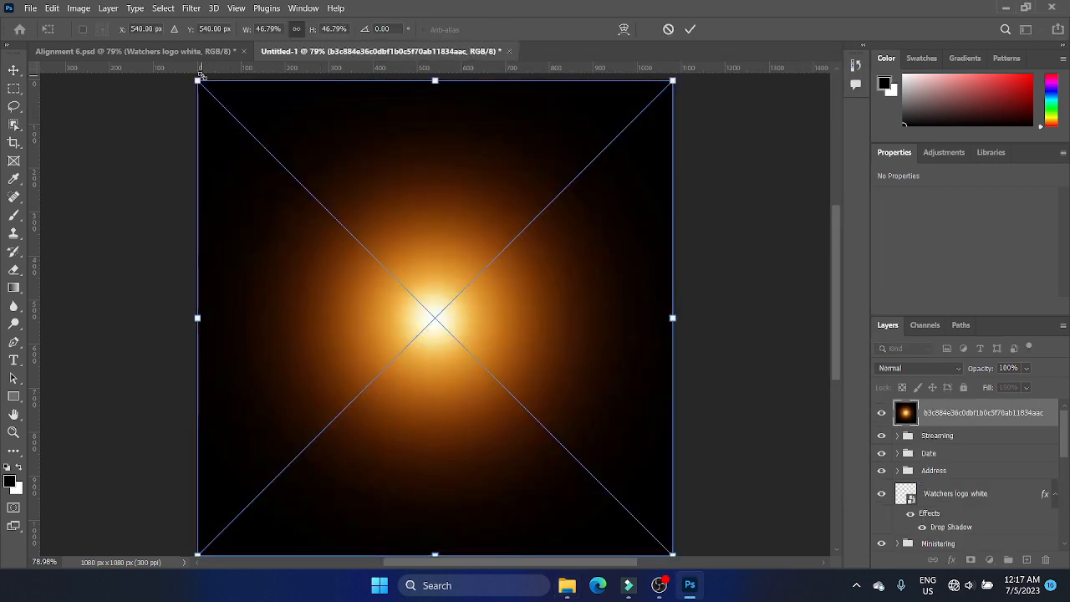
Scale the placed glow image to about 29.78% and commit it over the title's right half, at about X 413, Y 203 px.
{"action": "left_click_drag", "start_coordinate": [200, 82], "coordinate": [332, 194]}
{"action": "key", "text": "ctrl+z"}
{"action": "left_click_drag", "start_coordinate": [473, 314], "coordinate": [483, 289]}
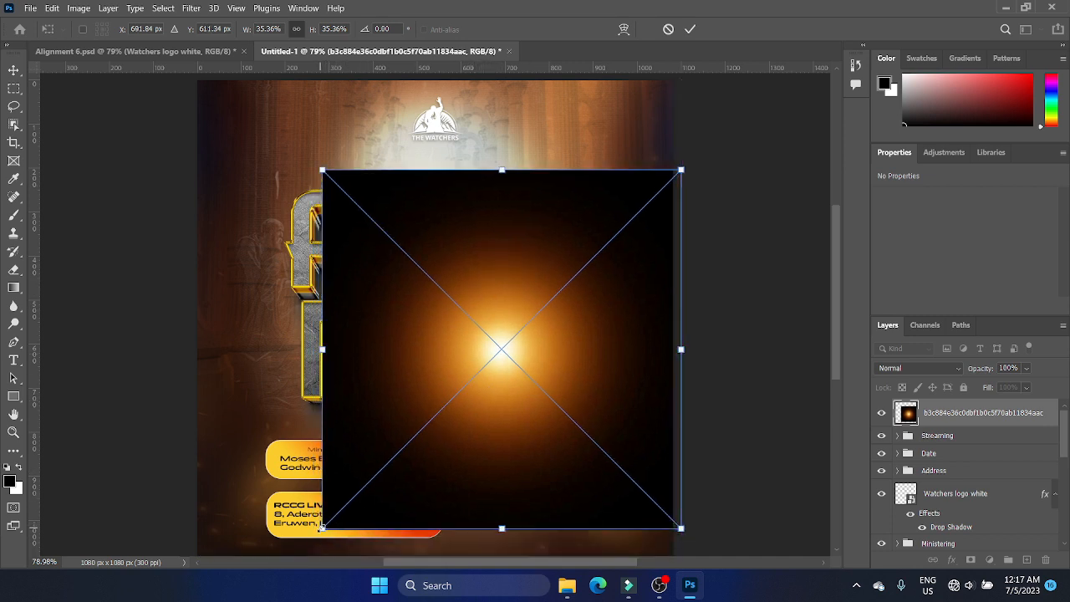
{"action": "left_click_drag", "start_coordinate": [323, 528], "coordinate": [392, 465]}
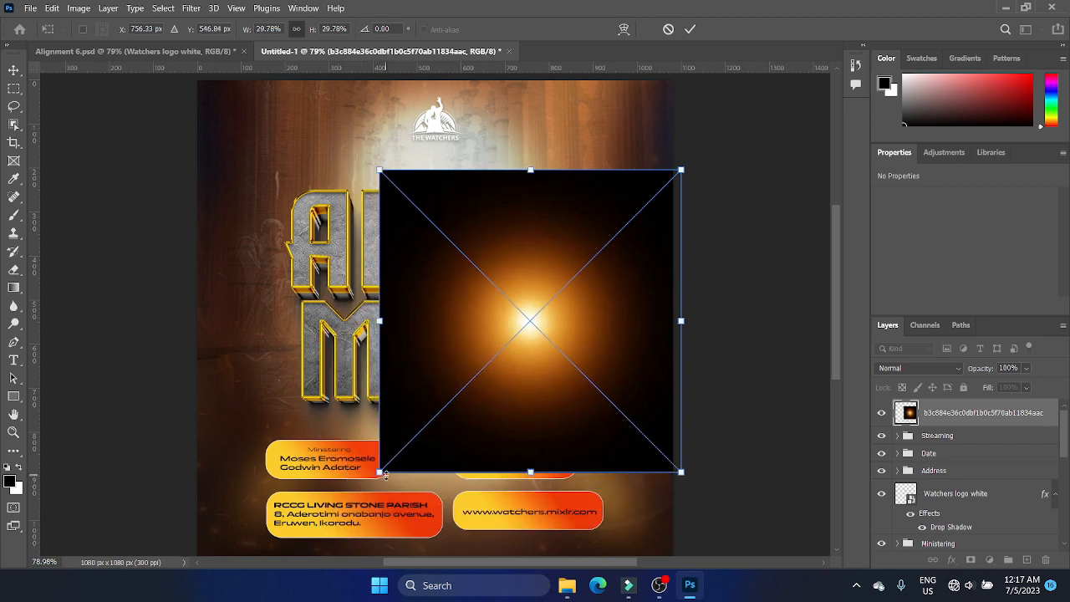
{"action": "key", "text": "Return"}
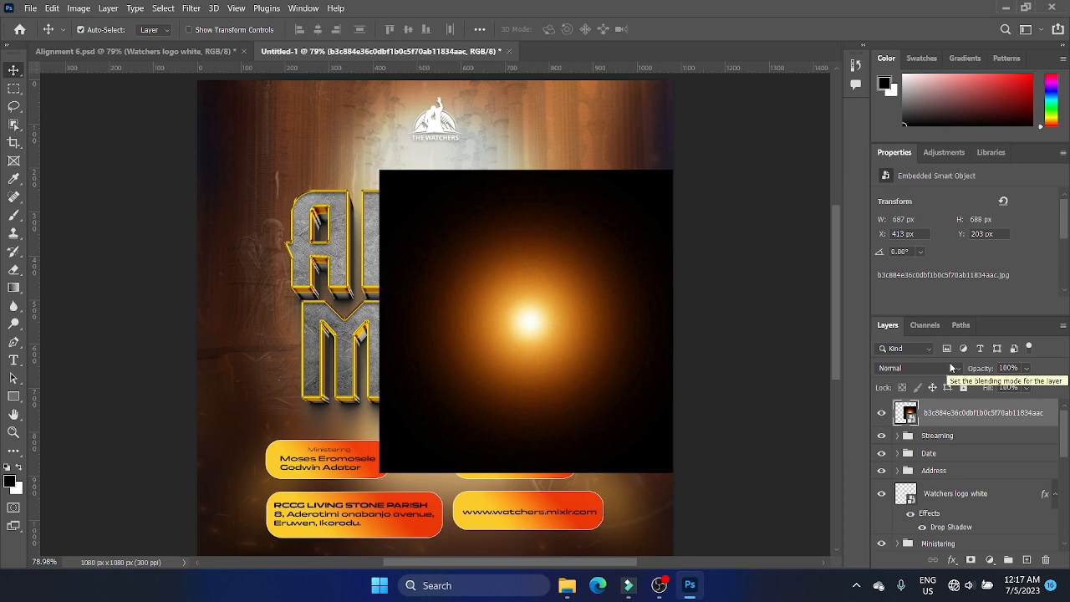
Blend the glow layer with Screen mode and move it to the title's right edge, at about X 504, Y 179 px.
{"action": "left_click", "coordinate": [900, 376]}
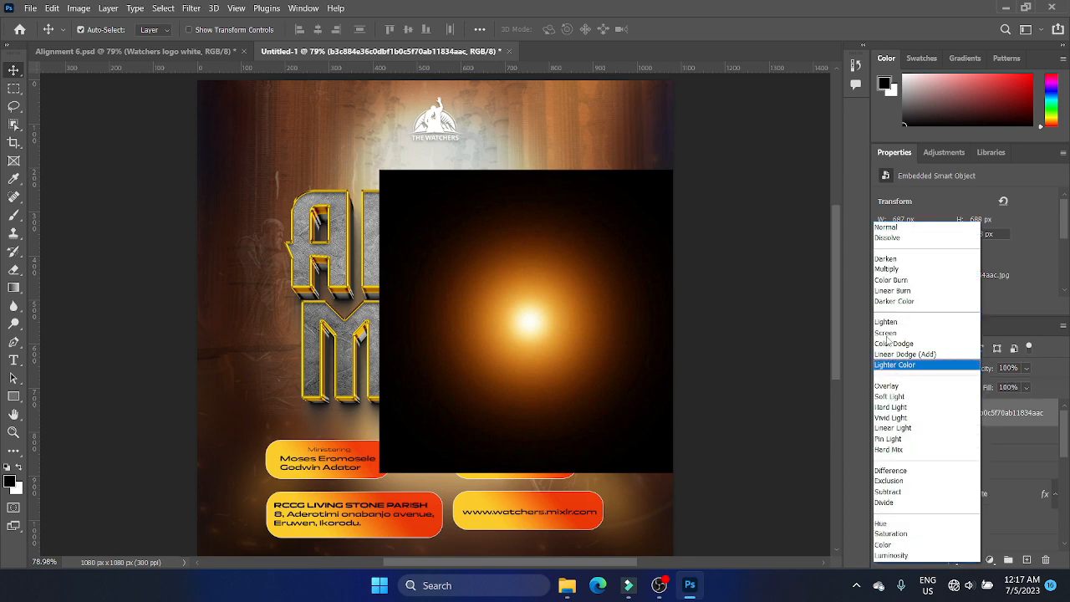
{"action": "left_click", "coordinate": [888, 335]}
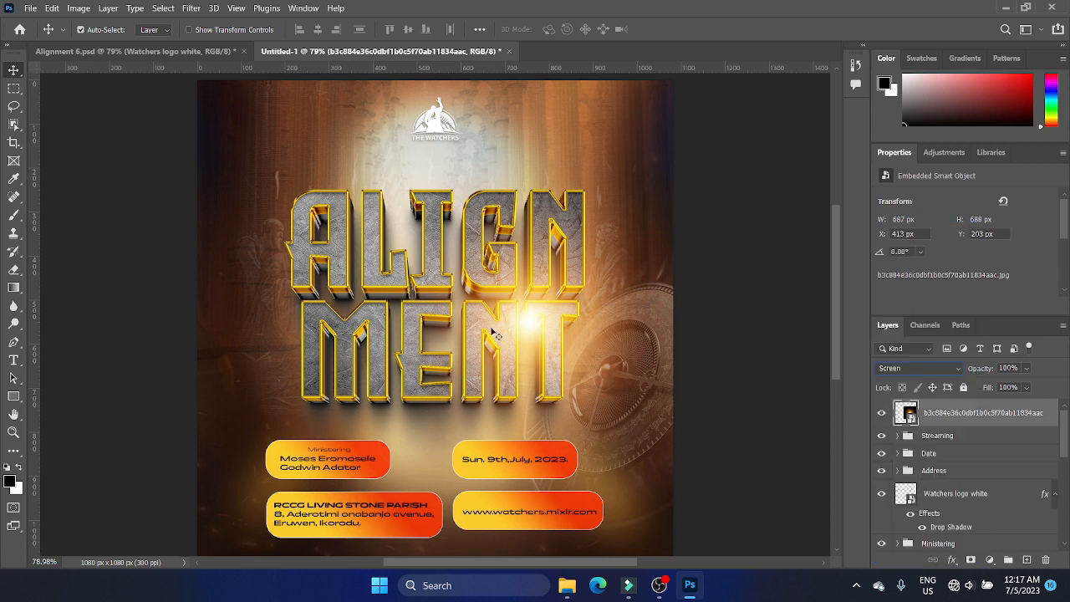
{"action": "left_click_drag", "start_coordinate": [535, 307], "coordinate": [581, 319]}
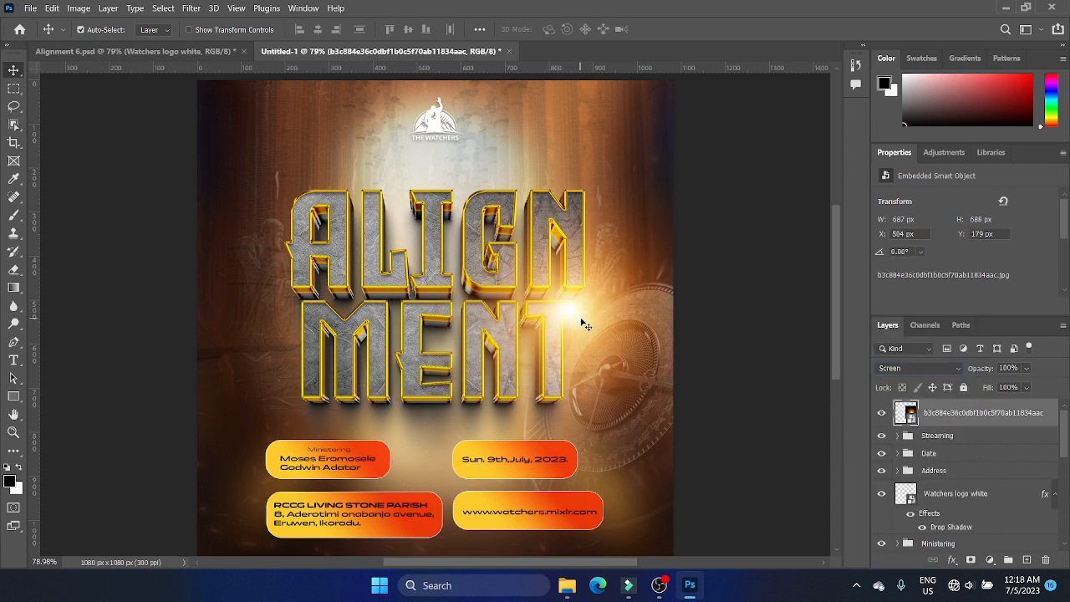